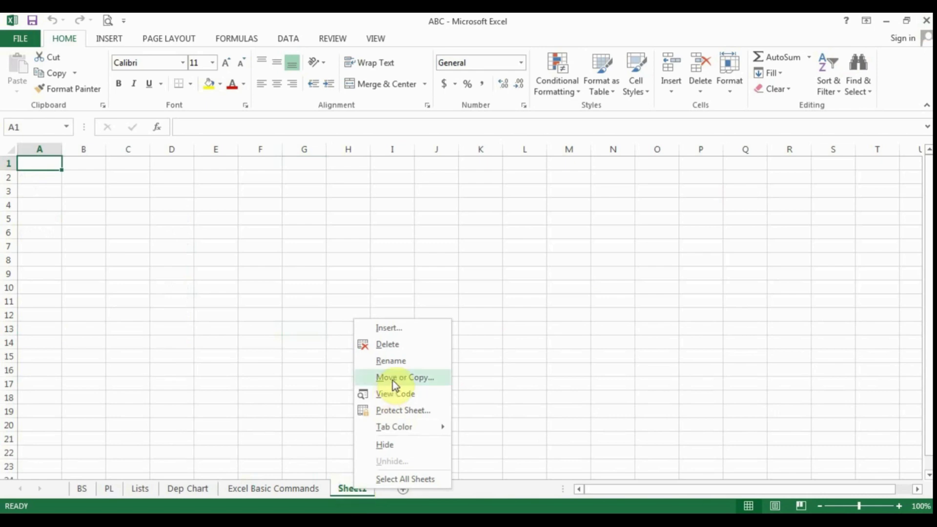
Rename the Sheet1 worksheet as EMI Chart.
left_click(393, 361)
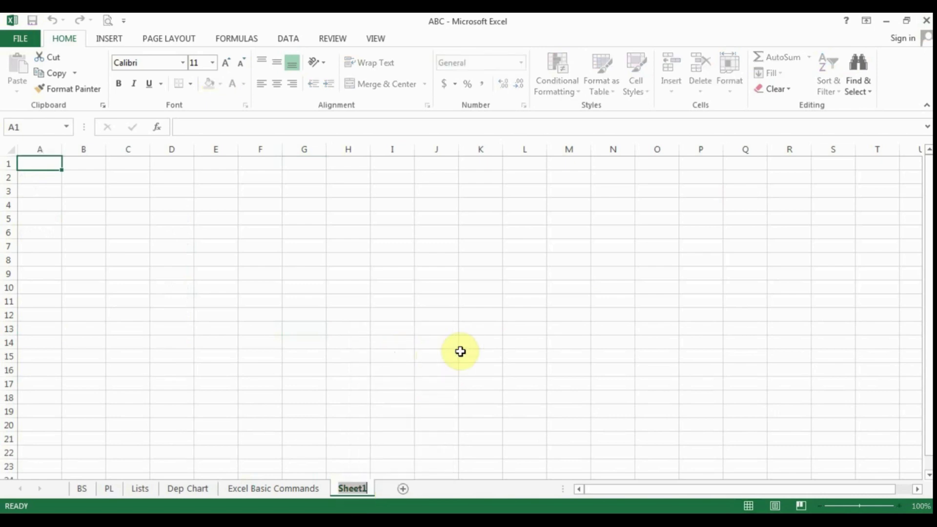
type("EMI")
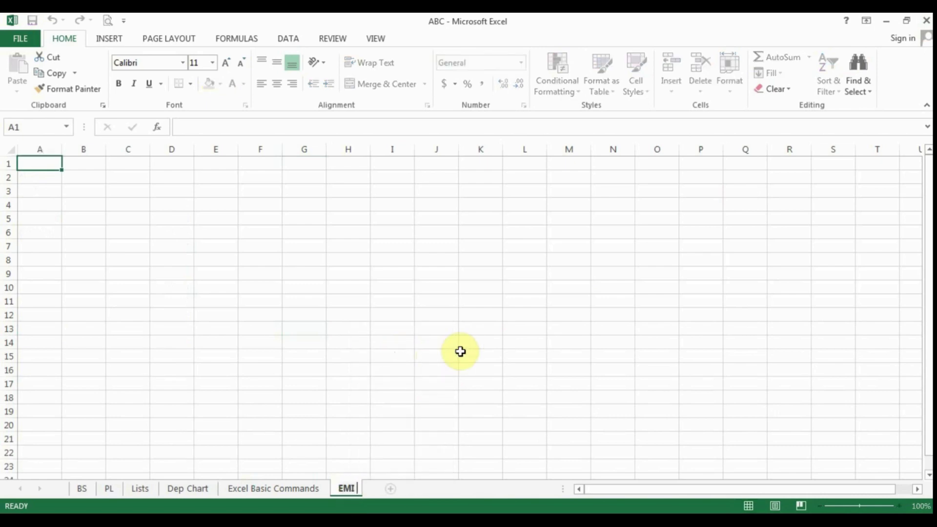
type(" Chart")
key("Return")
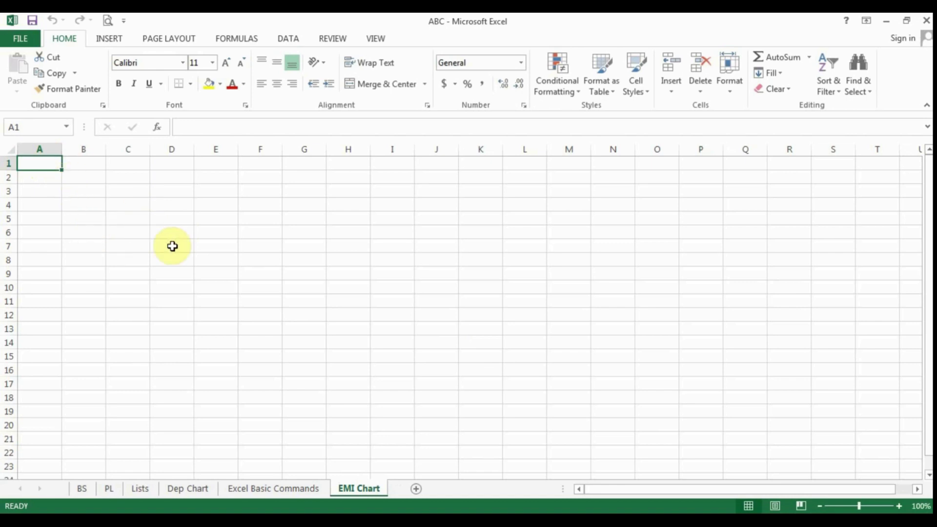
Enter the label Loan Amount in cell A2 and widen column B to nearly twice its width.
left_click(55, 177)
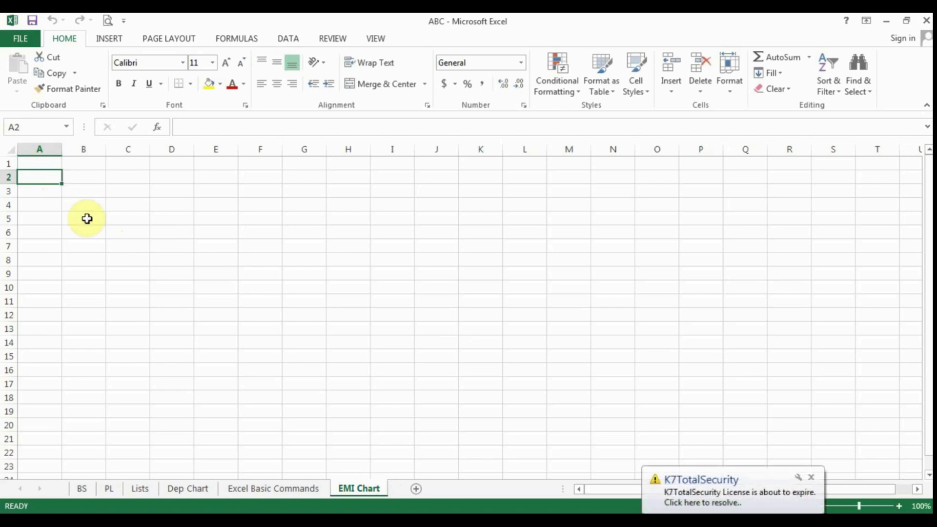
type("LOA")
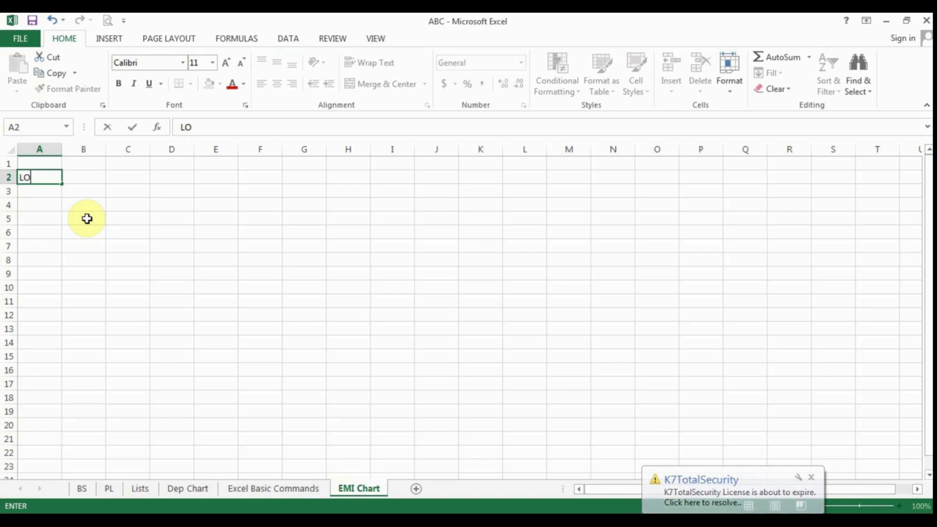
key("BackSpace")
key("BackSpace")
type("oan Amount")
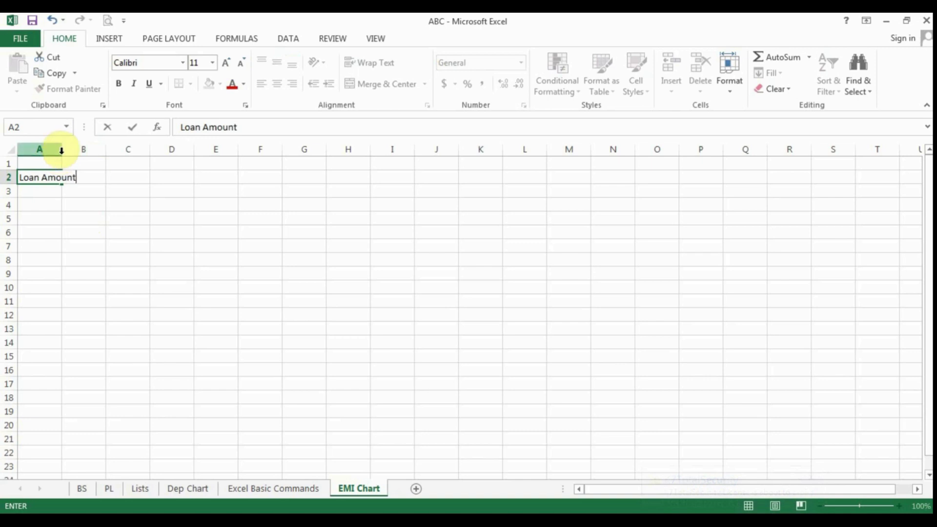
left_click(109, 150)
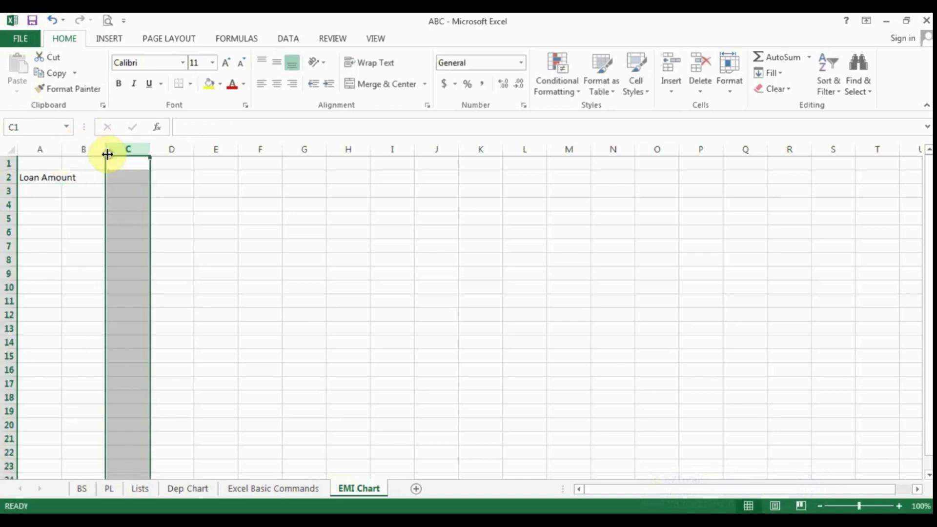
left_click_drag(104, 152, 145, 168)
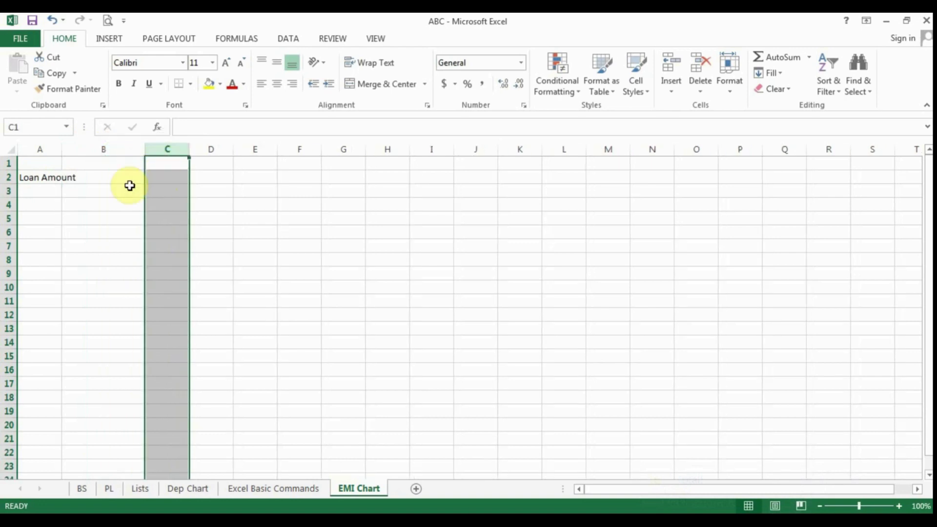
Enter the label Rate of Interest in cell A3.
left_click(46, 190)
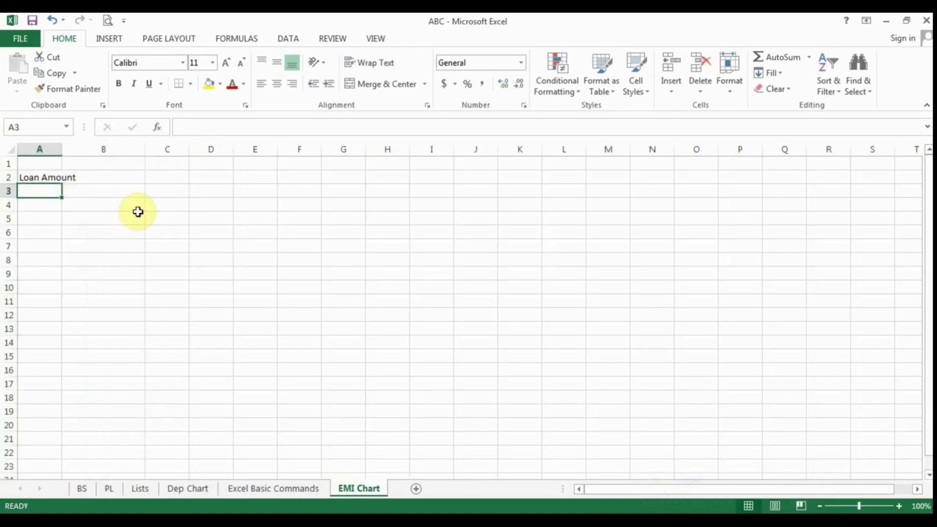
type("R")
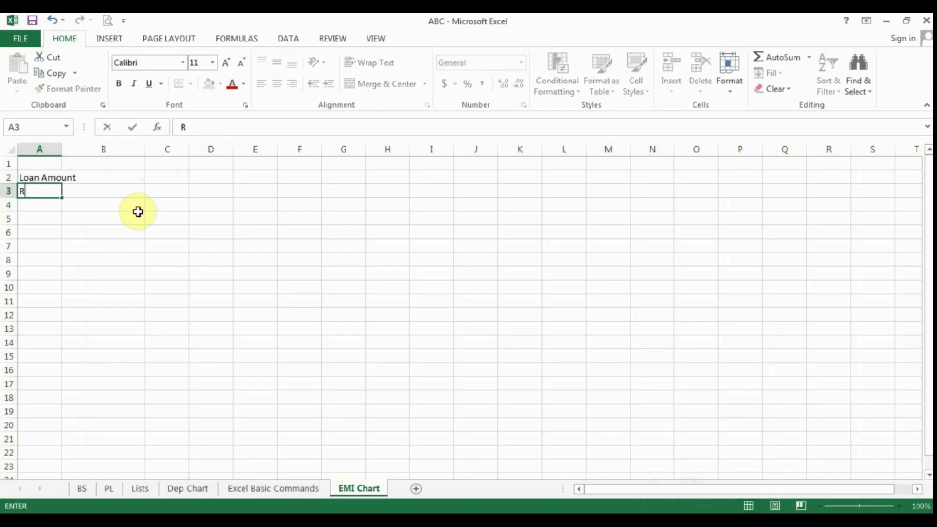
type("ate of Int")
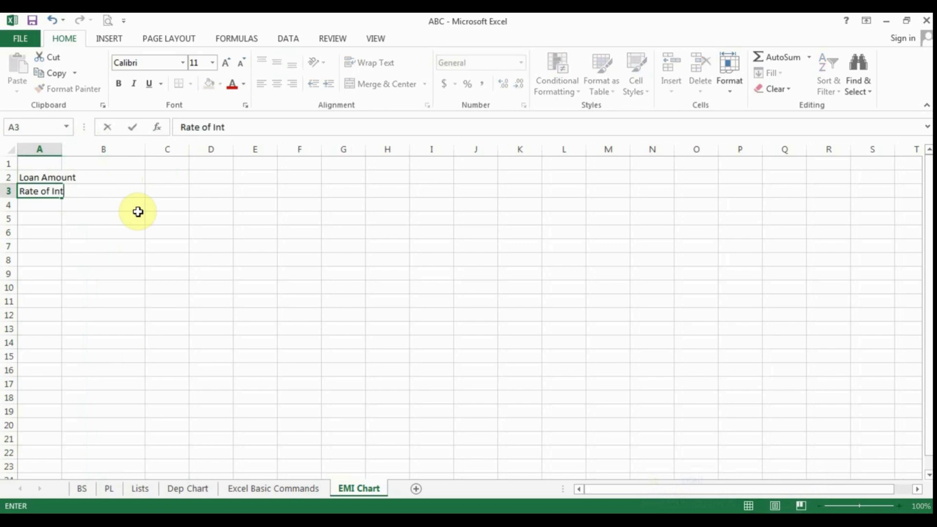
type("erest")
key("Return")
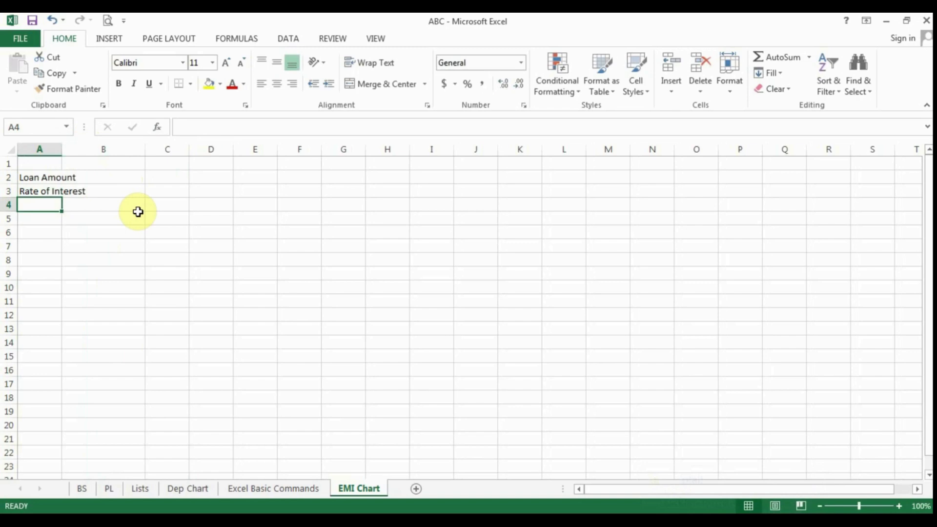
Enter the label Total Instalments in cell A4.
key("Up")
key("Up")
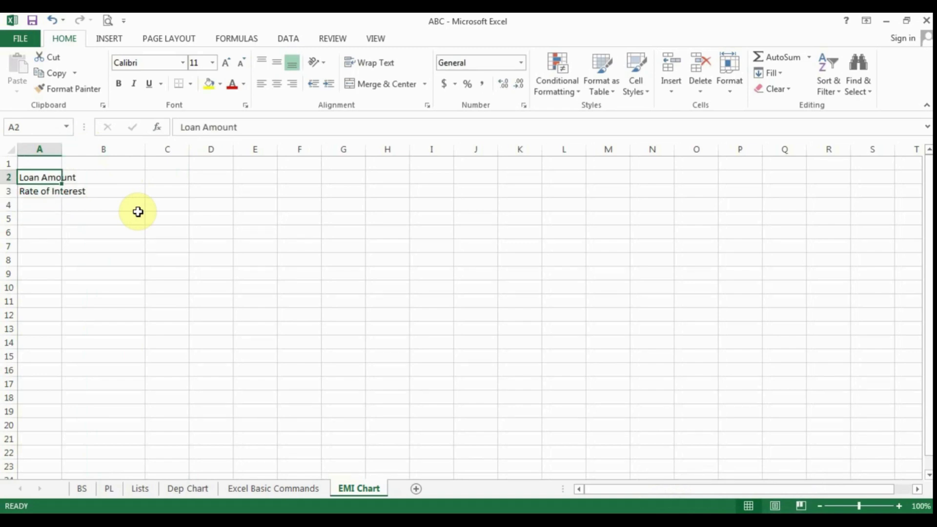
key("Down")
key("Down")
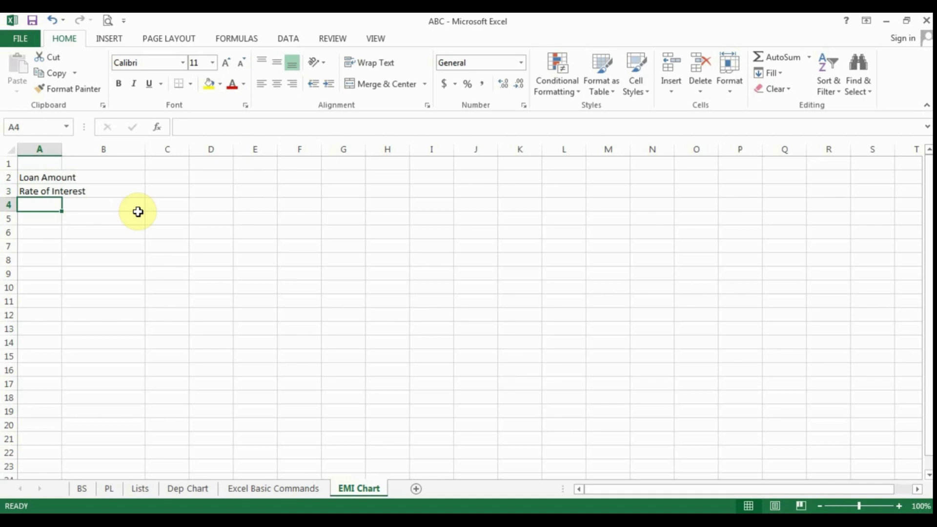
type("Total ")
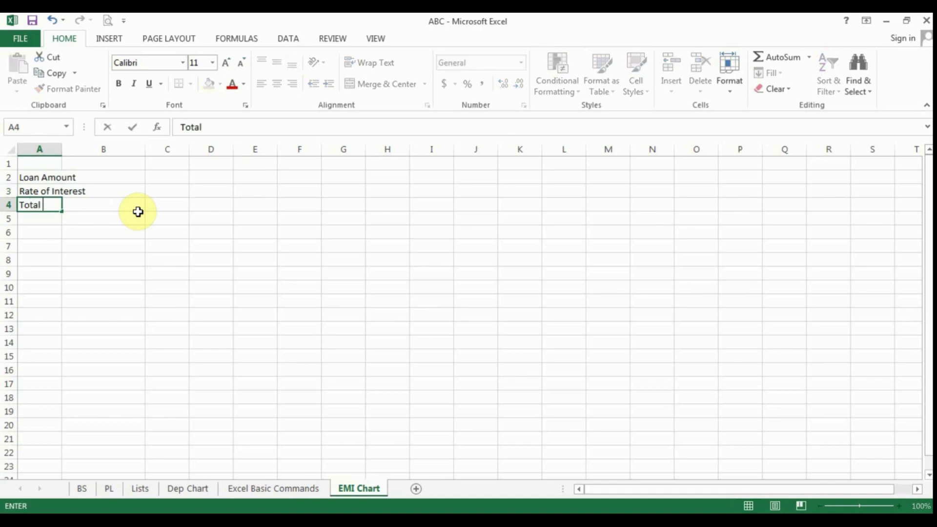
type("Instalments")
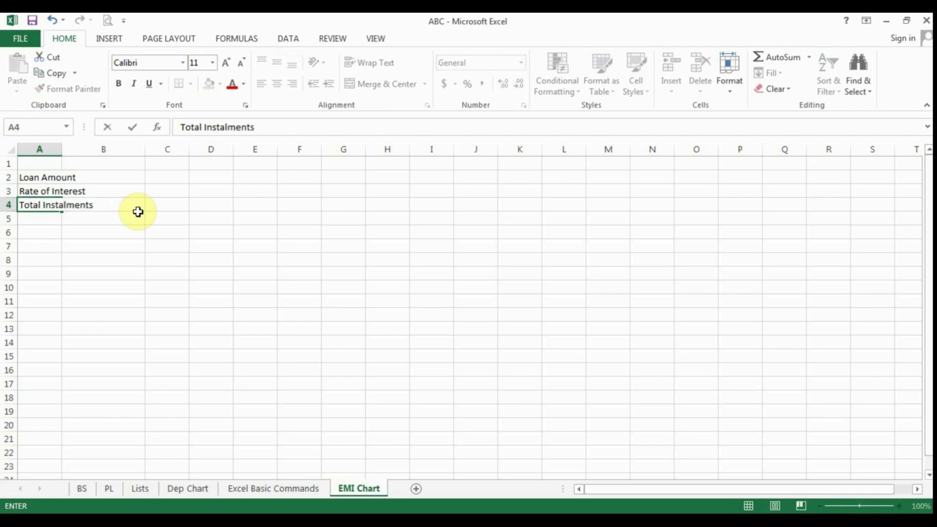
key("Return")
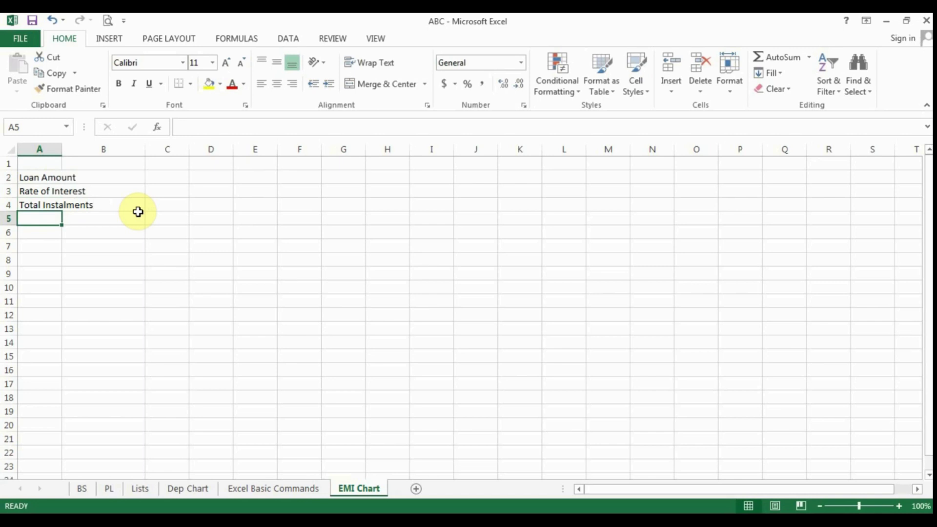
Format all cells of the sheet as Number with 2 decimal places and negative numbers in black parentheses.
key("Up")
key("Up")
key("Up")
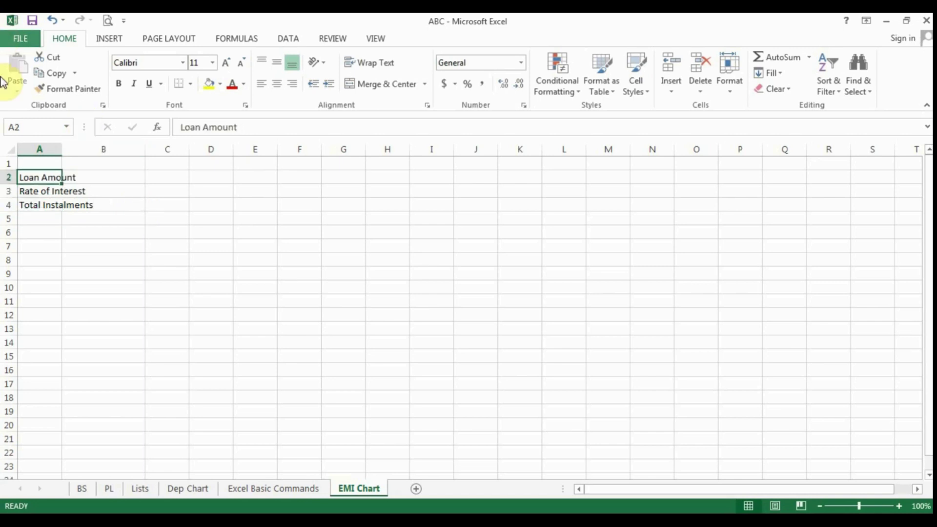
left_click(7, 150)
right_click(7, 151)
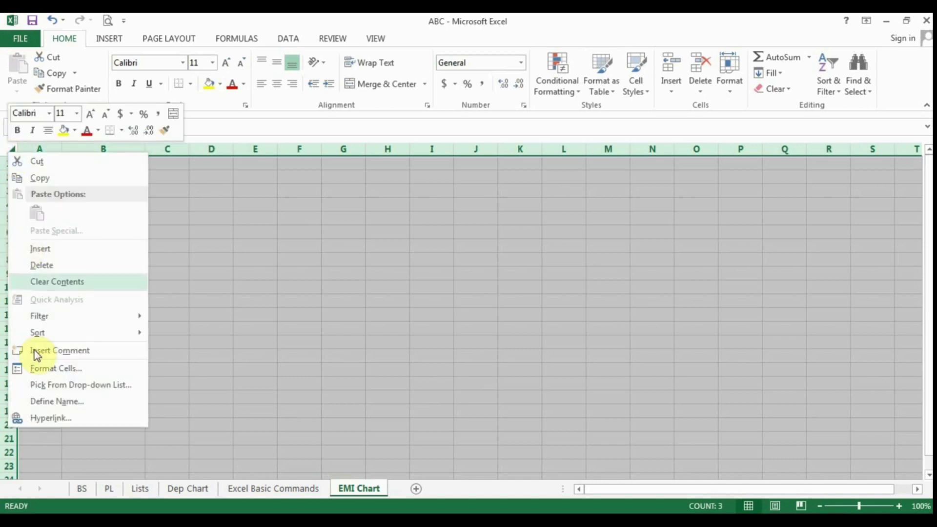
key("Escape")
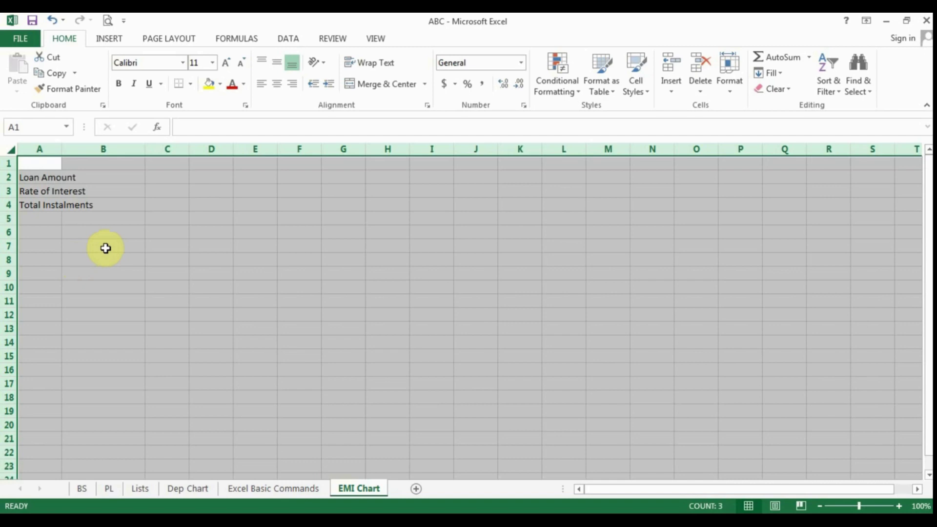
left_click(44, 265)
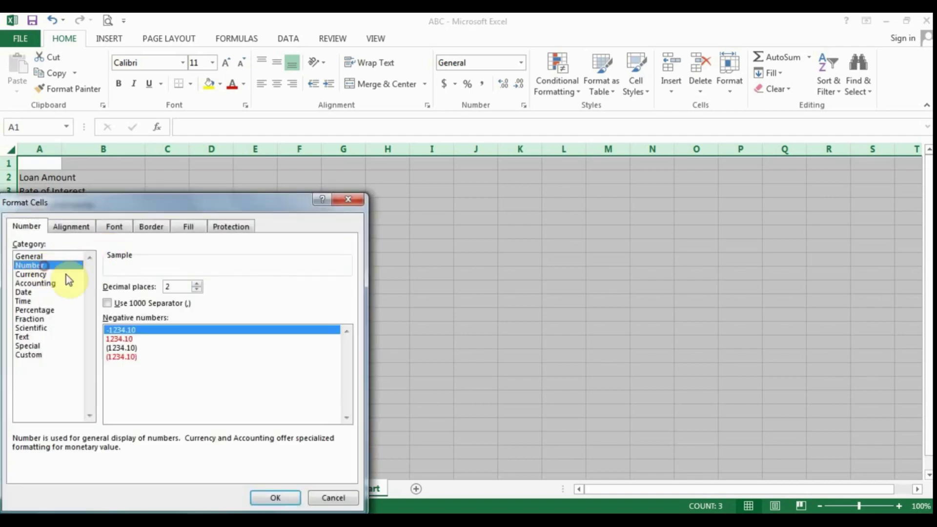
left_click(132, 347)
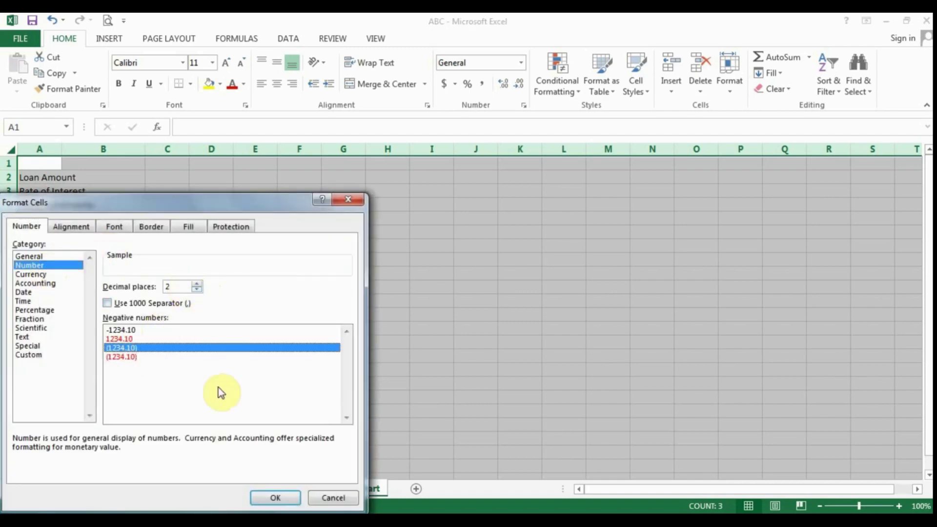
left_click(275, 498)
left_click(157, 297)
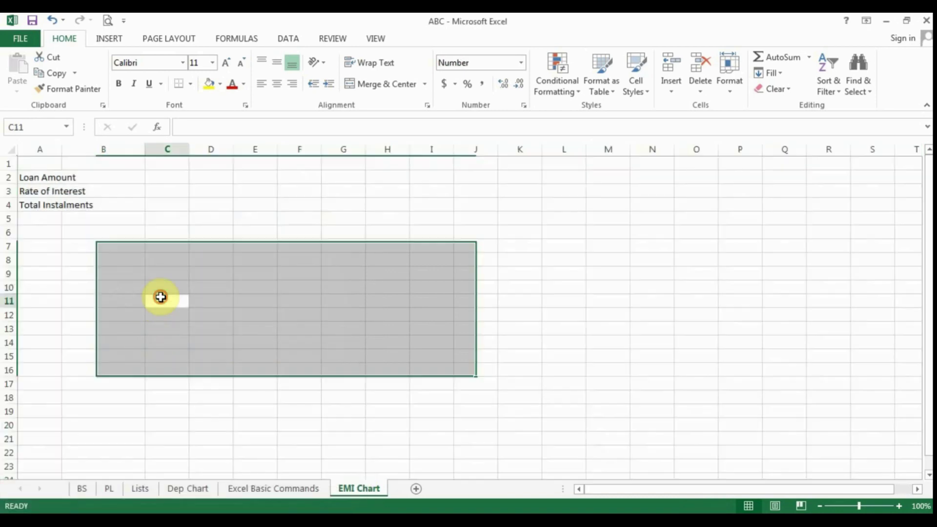
left_click(97, 163)
Narrow column B slightly, keeping the labels in column A fully readable.
left_click(46, 177)
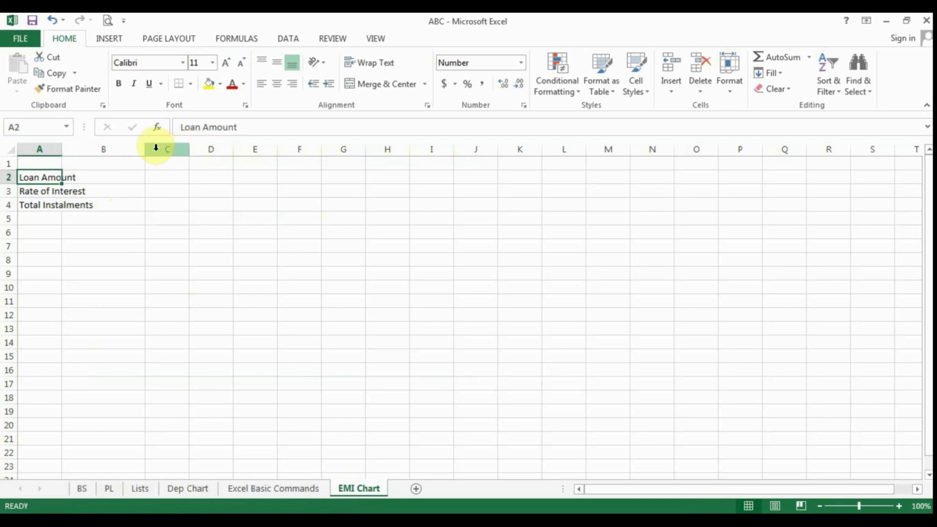
left_click_drag(145, 147, 129, 163)
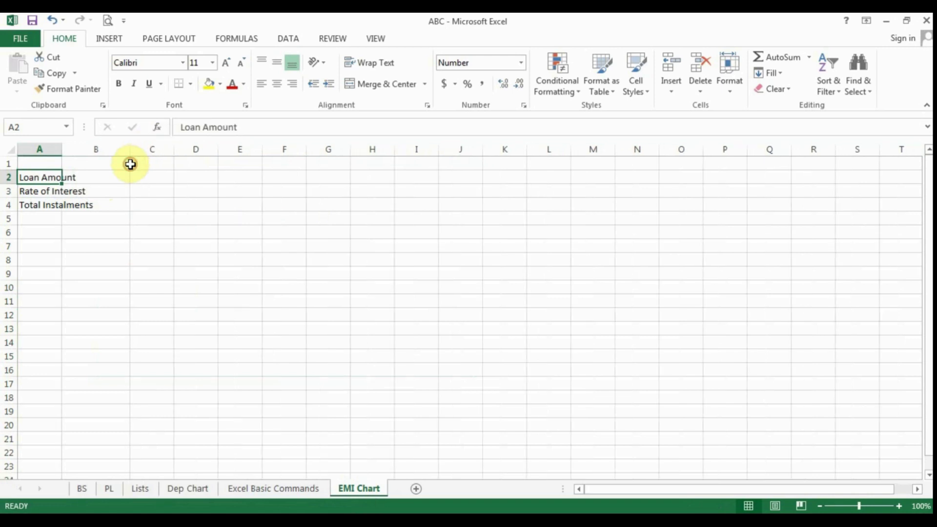
left_click(37, 218)
Enter 1500000 as the loan amount in cell C2 and 13 as the rate of interest in C3.
left_click(154, 180)
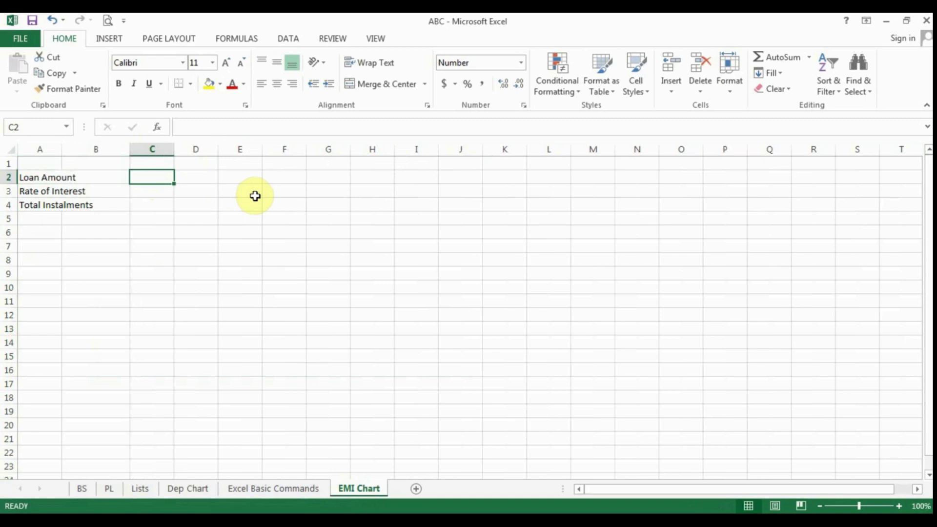
type("150000")
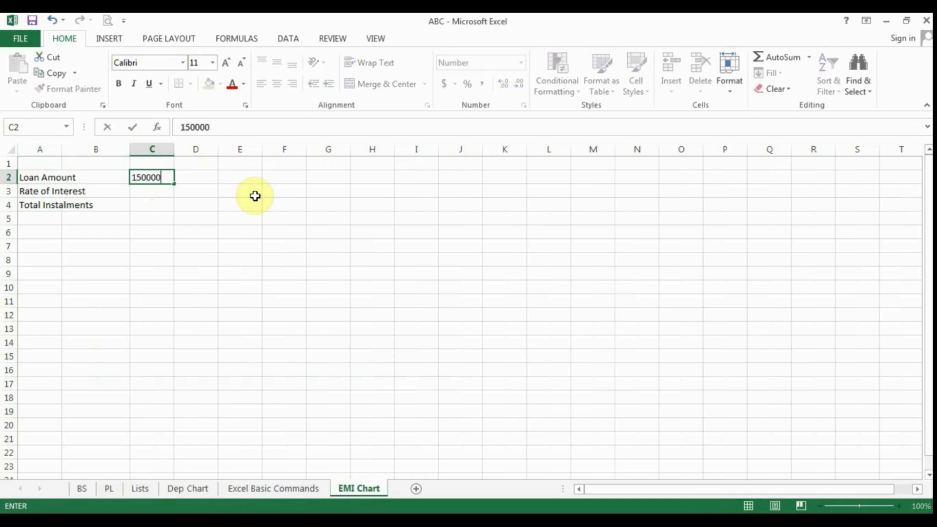
type("0")
key("Return")
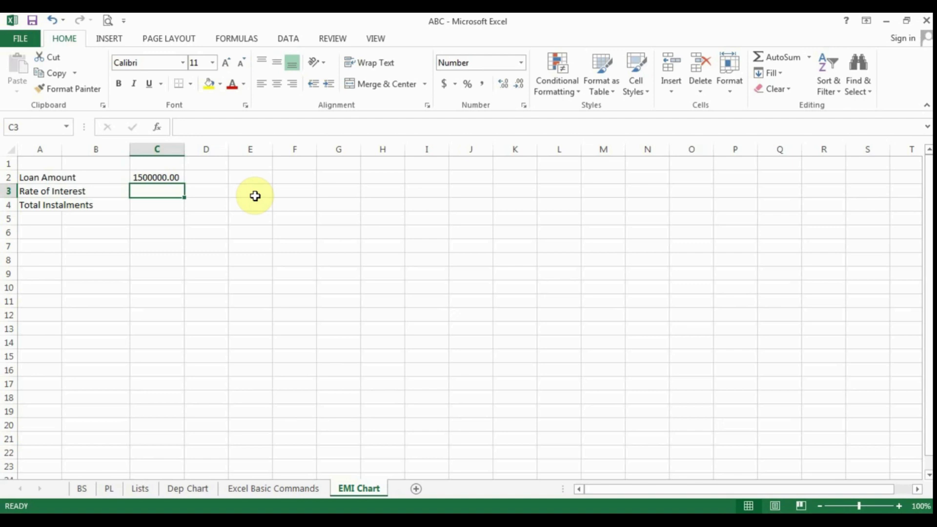
type("13")
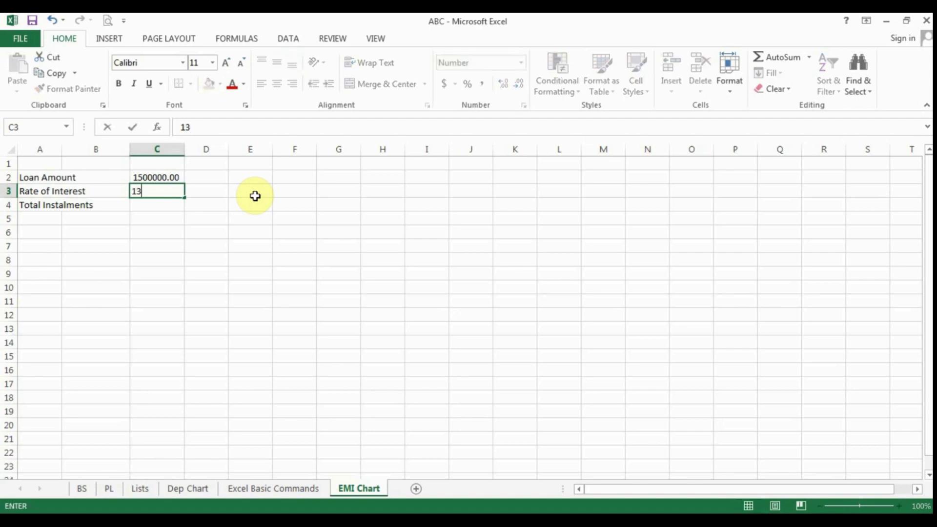
key("Return")
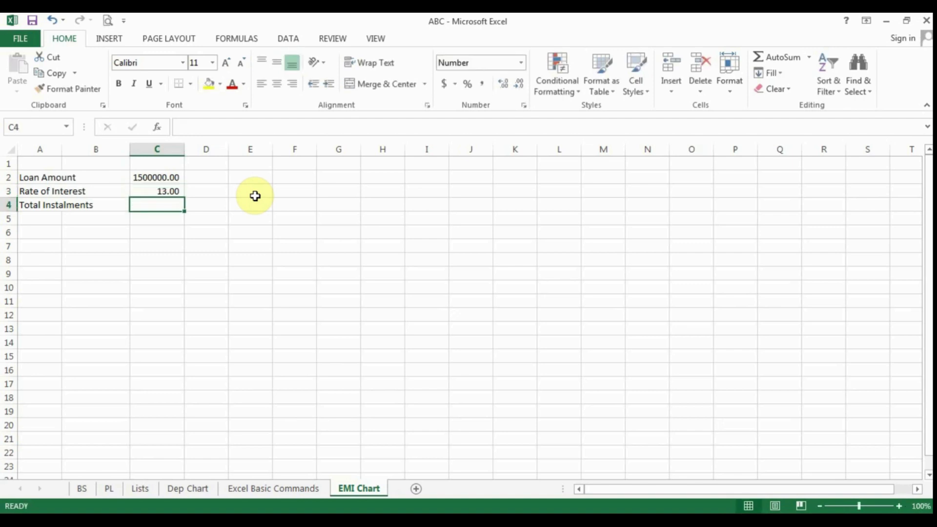
Format the rate of interest cell C3 as Percentage with 0 decimal places.
left_click(180, 191)
right_click(179, 190)
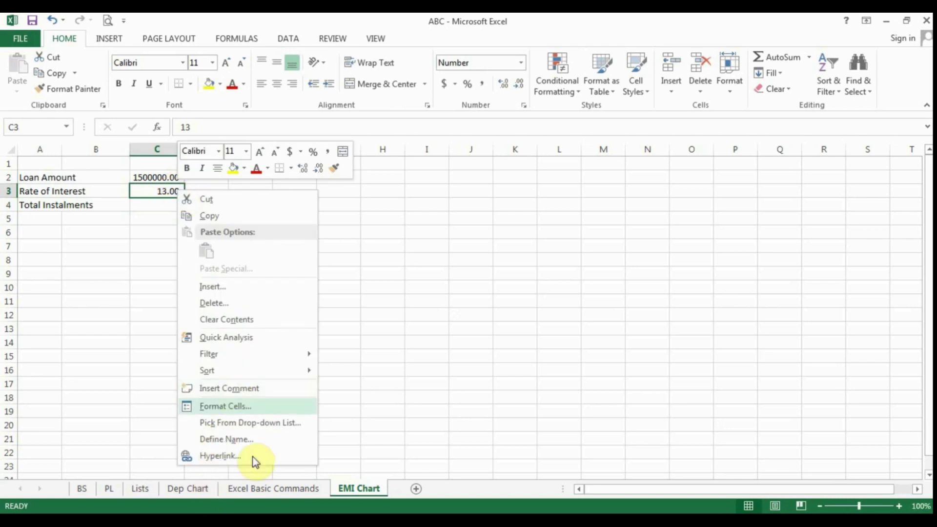
left_click(255, 407)
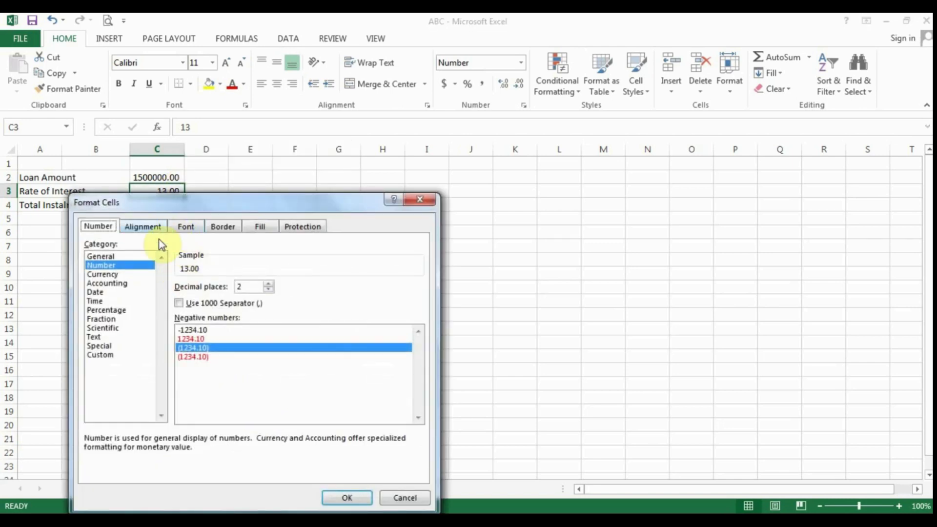
left_click(125, 309)
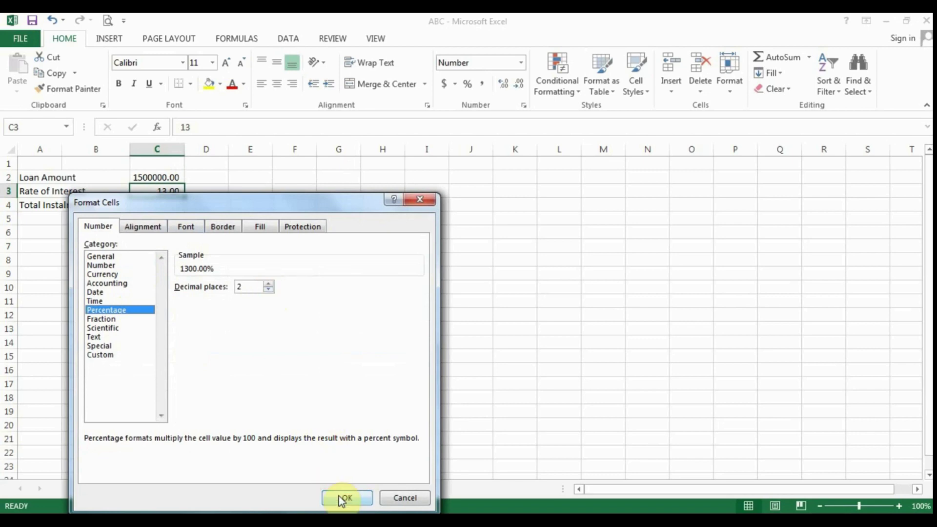
left_click(269, 290)
left_click(268, 290)
left_click(346, 497)
left_click(227, 297)
Replace the rate of interest in cell C3 with 13%.
left_click(165, 187)
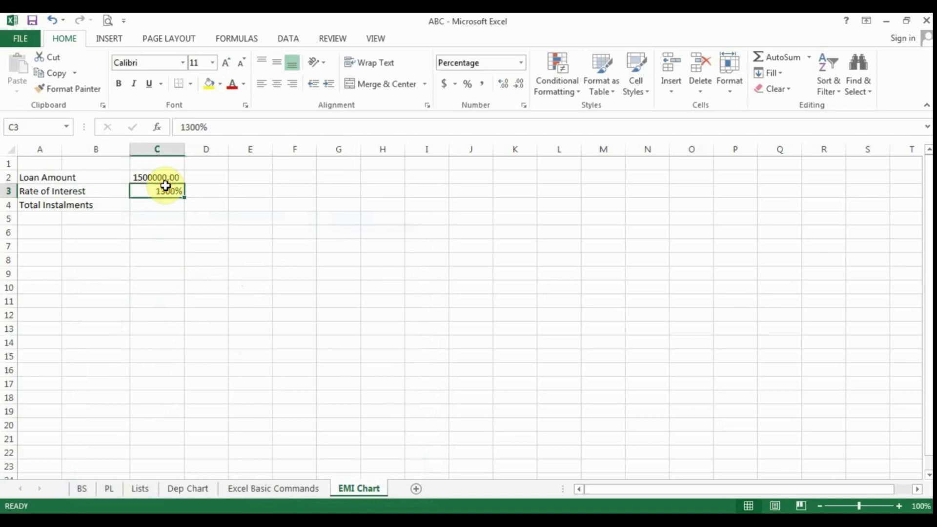
type("13%")
key("Return")
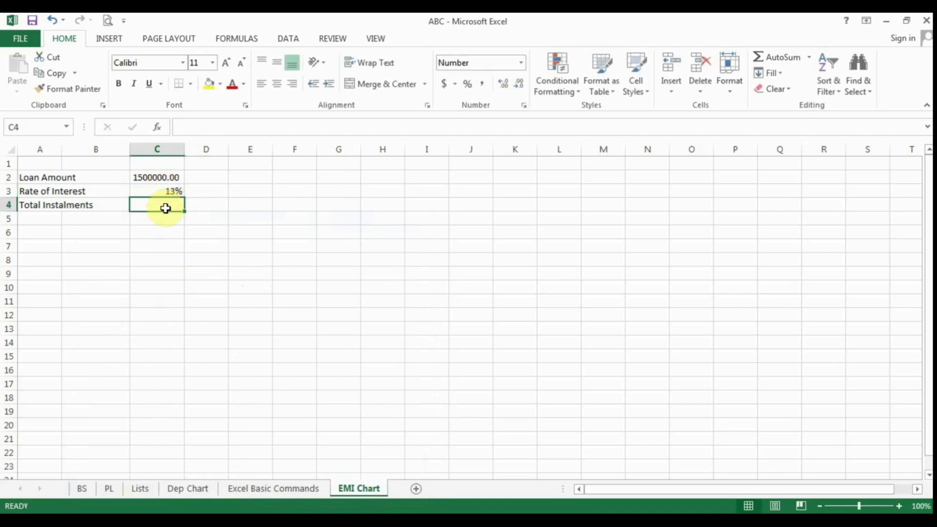
Enter 60 as the total instalments in cell C4.
left_click(32, 20)
type("60")
key("Return")
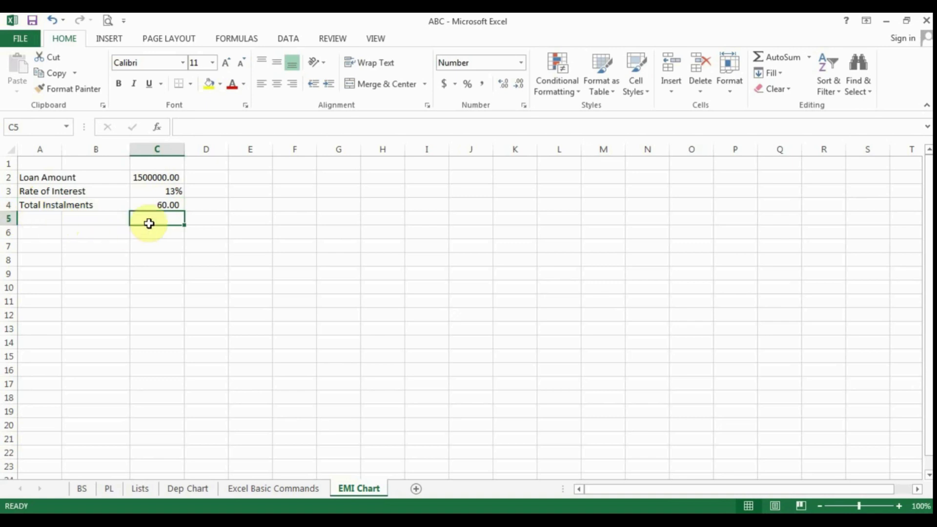
left_click(161, 206)
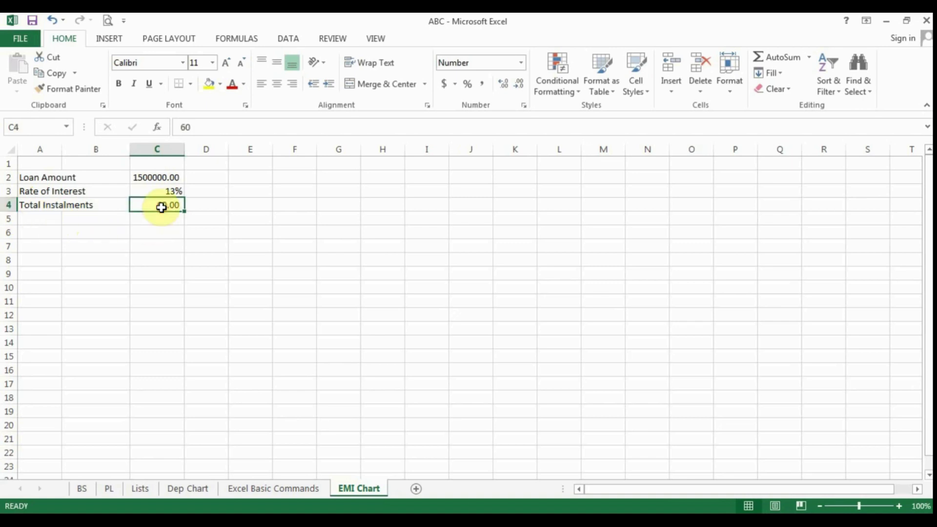
Enter the column heading "Intal No." in cell A6, two rows below the loan details.
left_click(56, 234)
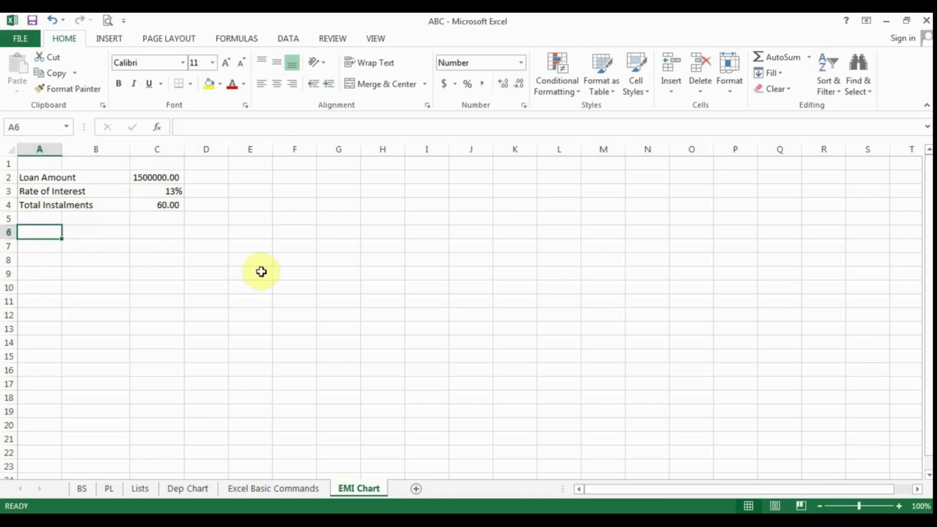
type("No.")
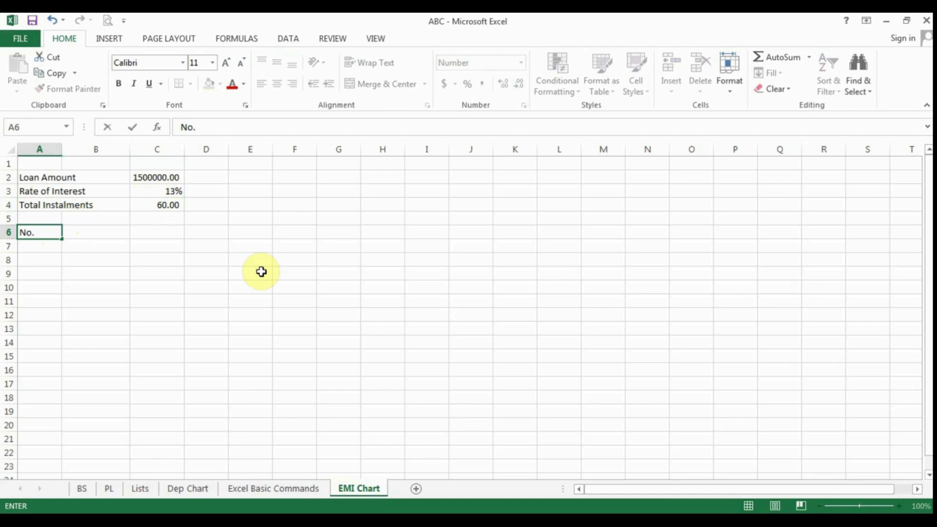
key("Return")
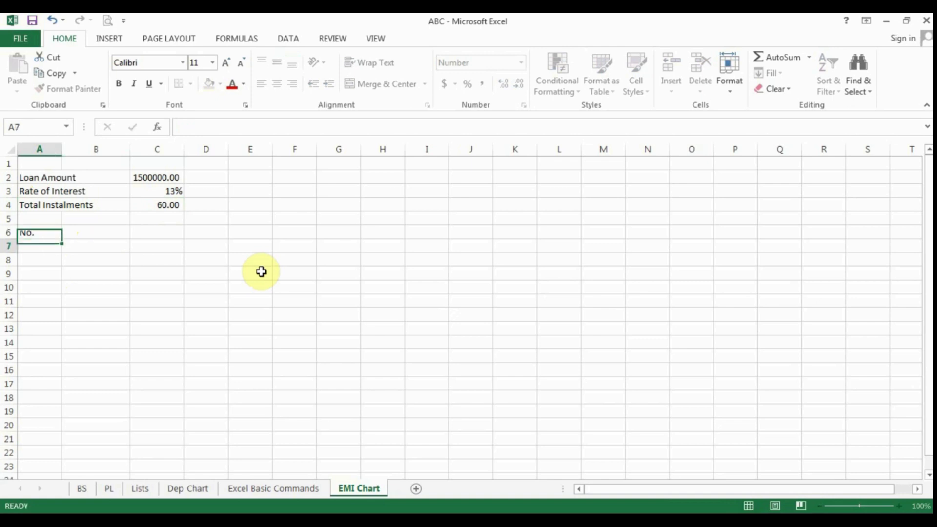
key("Up")
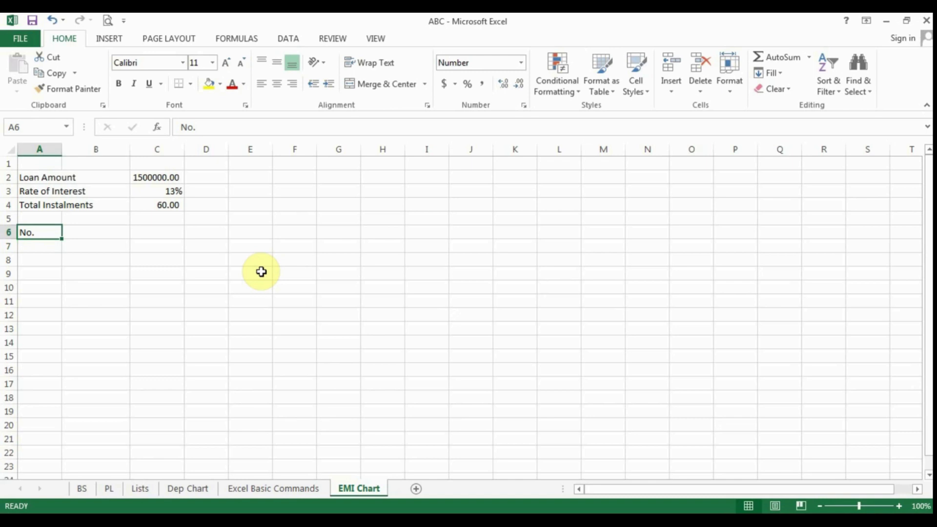
key("F2")
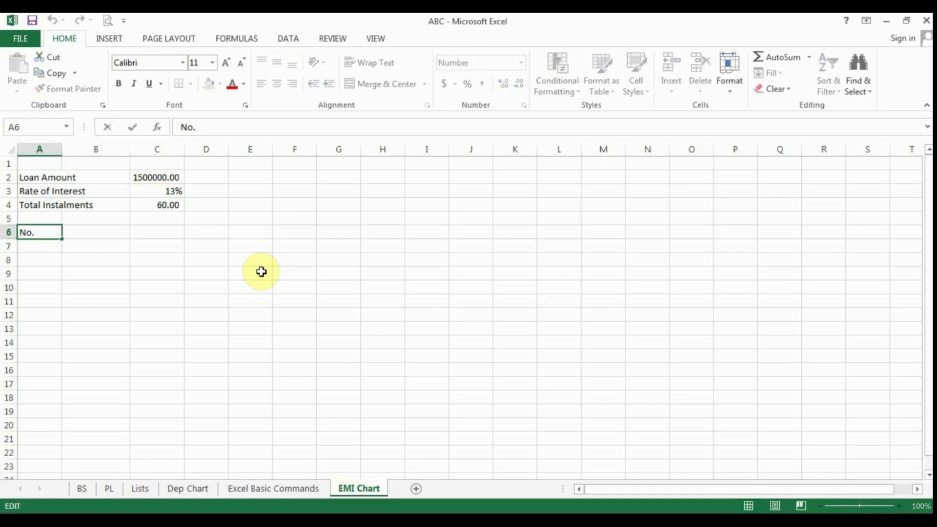
key("Home")
type("Intal")
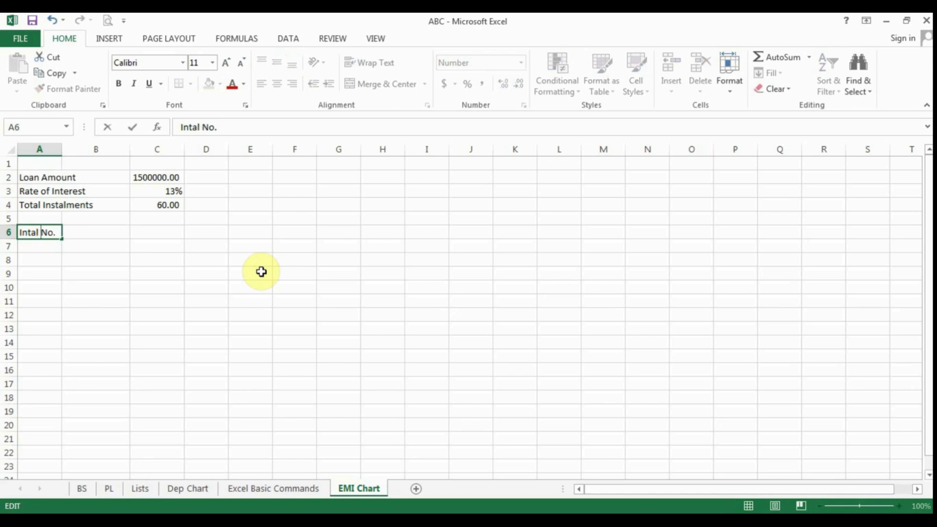
key("Return")
key("Up")
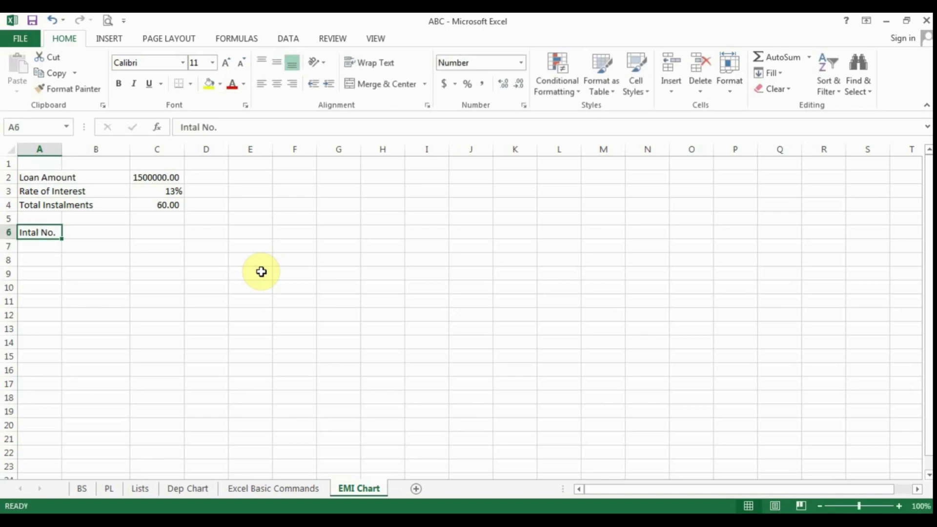
Enter the column heading "Due Date" in cell B6.
key("Right")
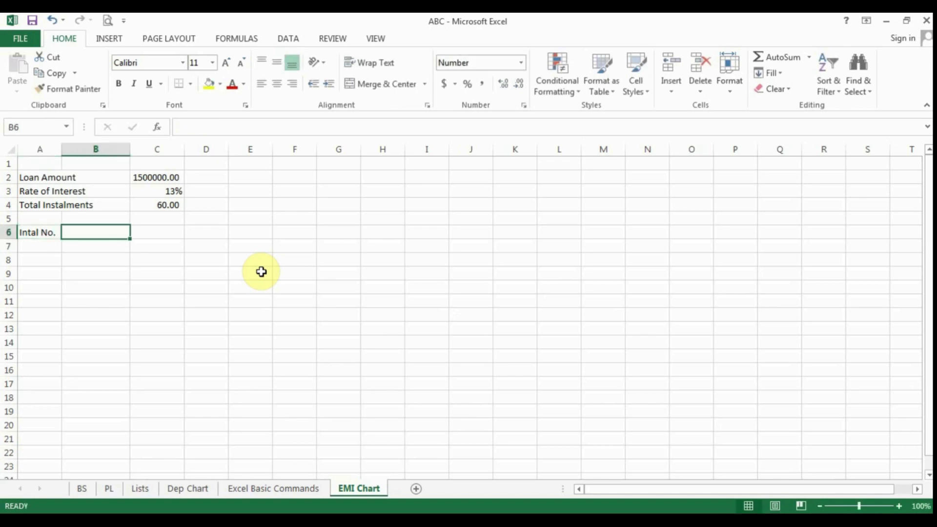
type("Da")
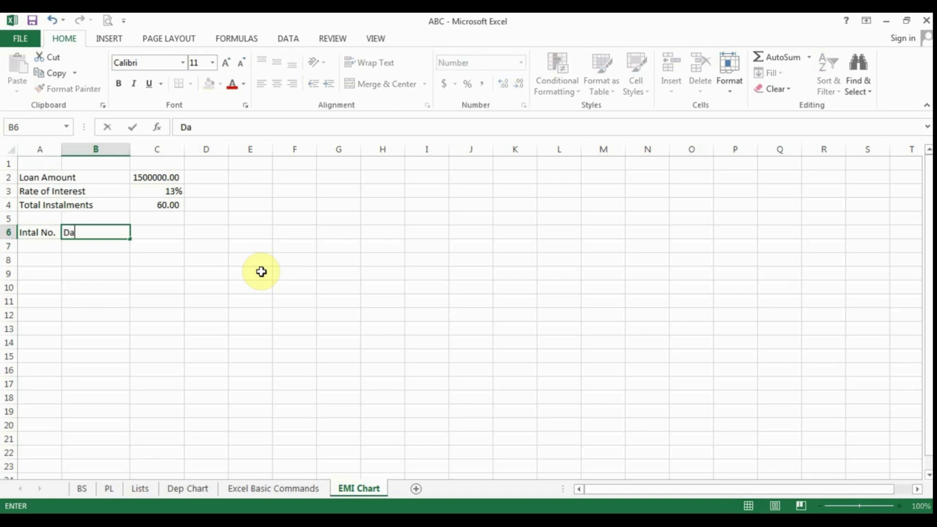
key("BackSpace")
type("ue Date")
key("Return")
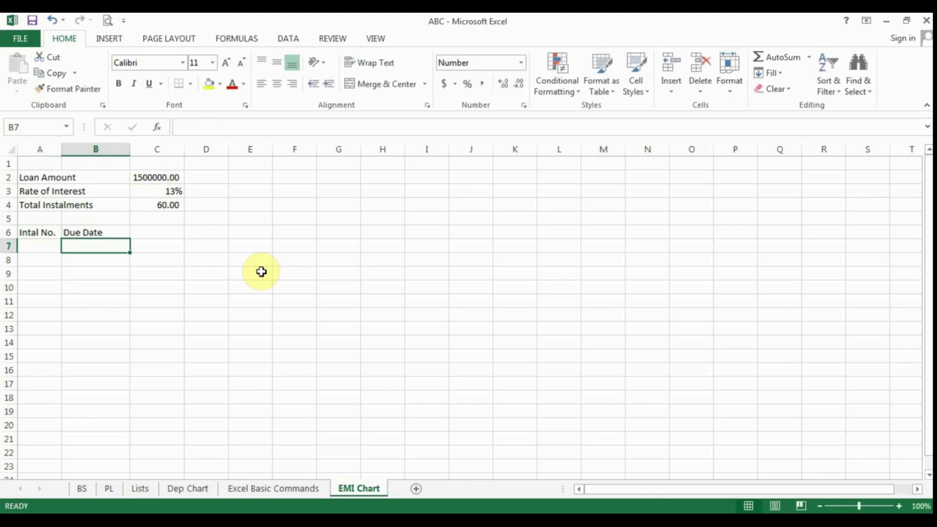
left_click(100, 233)
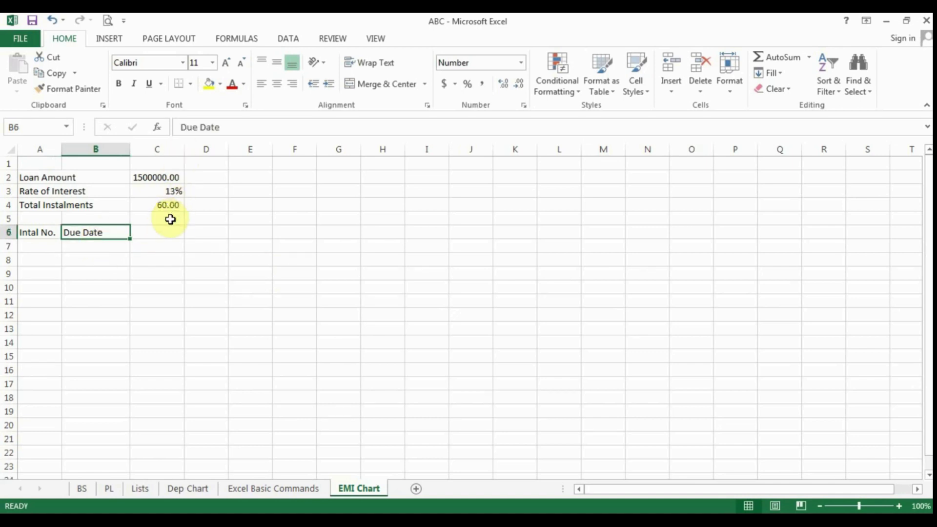
Enter the column heading "Amount Due" in cell C6 and widen column C slightly to fit it.
left_click(157, 228)
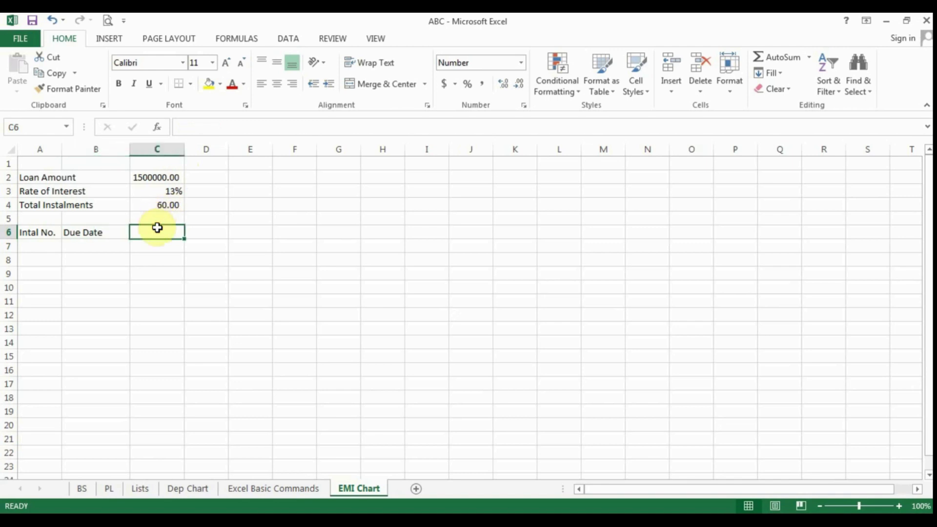
type("Amount ")
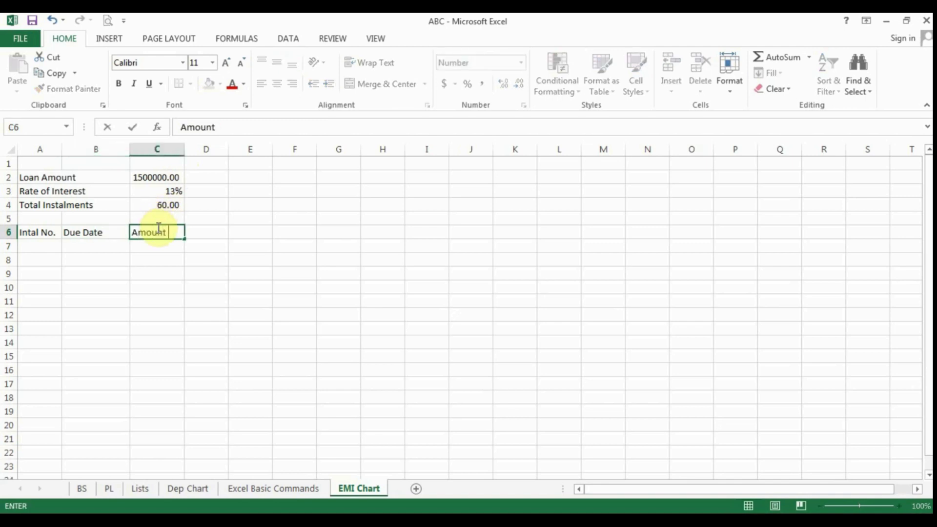
type("Due")
key("Return")
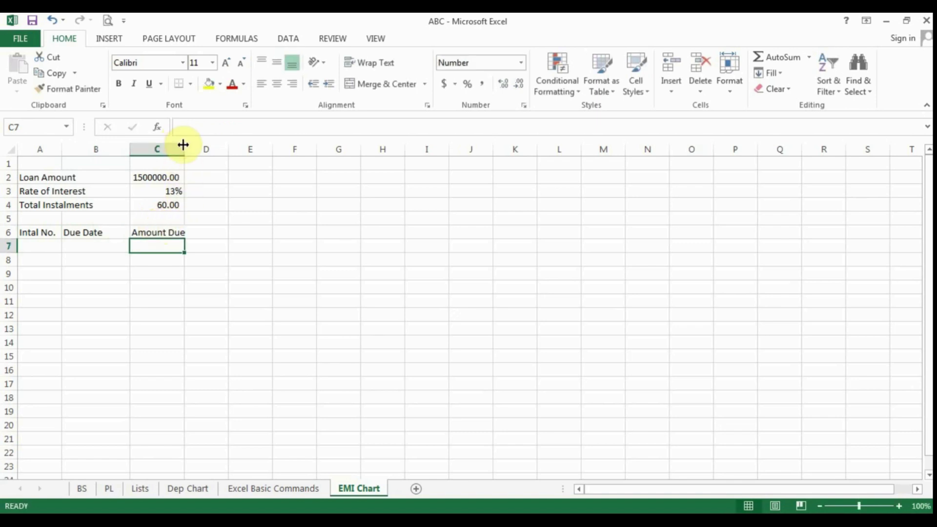
left_click_drag(185, 147, 193, 155)
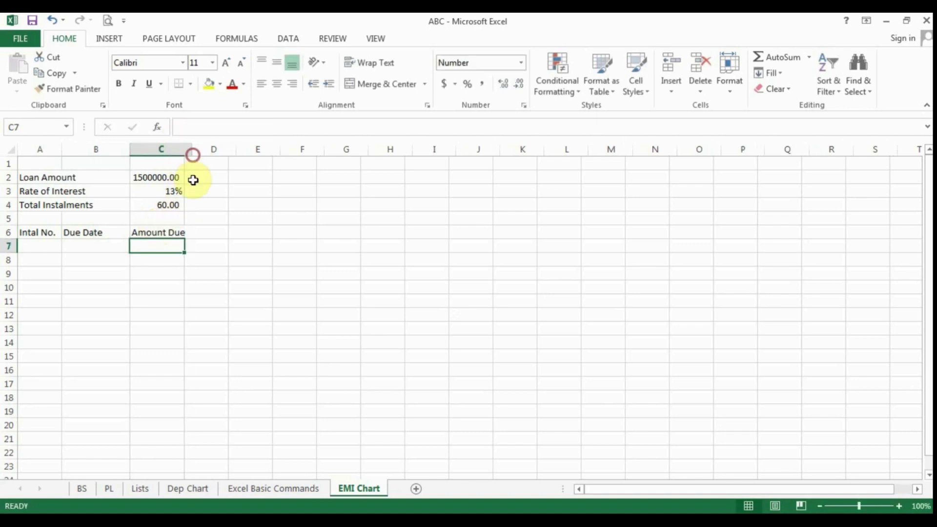
left_click(172, 233)
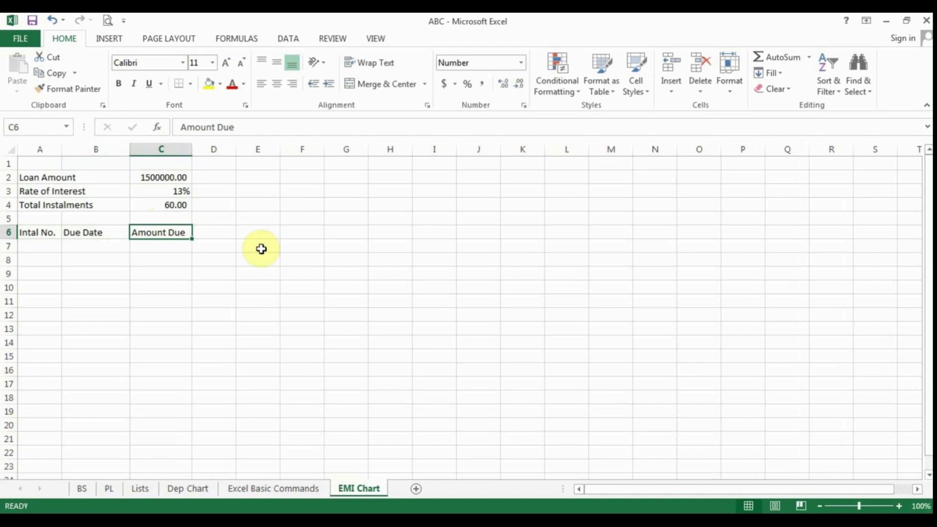
Widen column D and enter the column heading "Principal O/S Opening" in cell D6.
left_click_drag(240, 147, 258, 155)
left_click(236, 231)
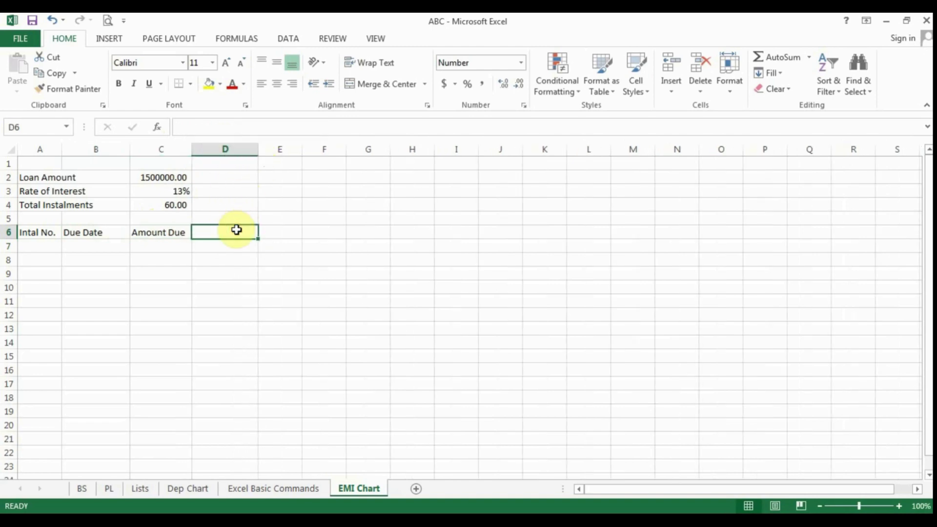
type("Pr")
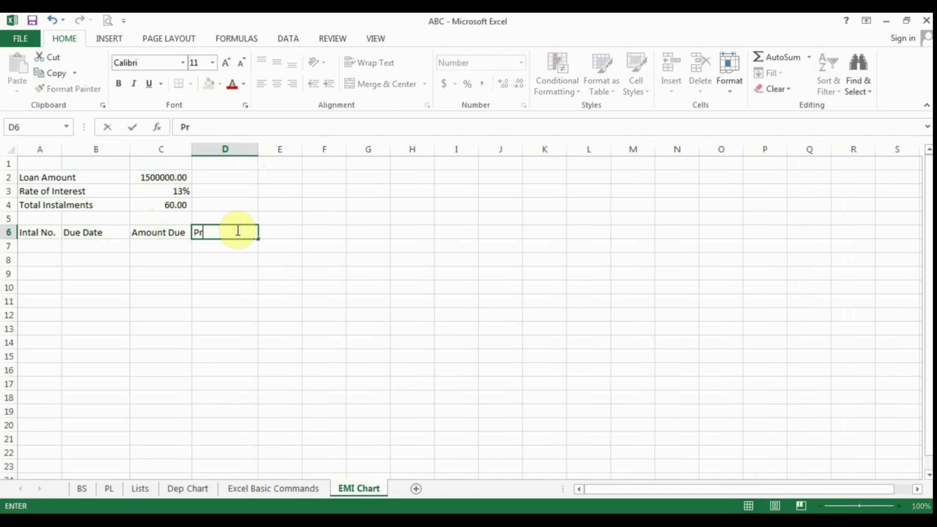
type("incipal O/S")
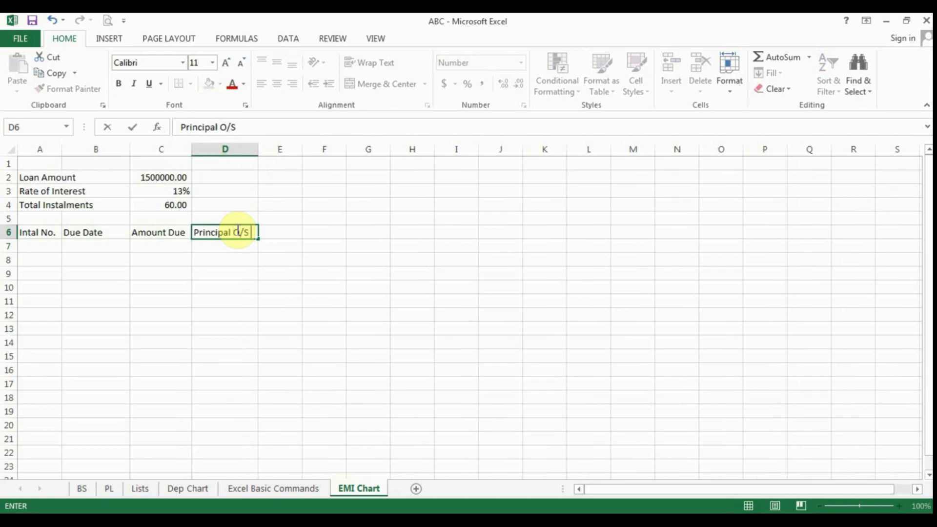
type(" Opening")
key("Return")
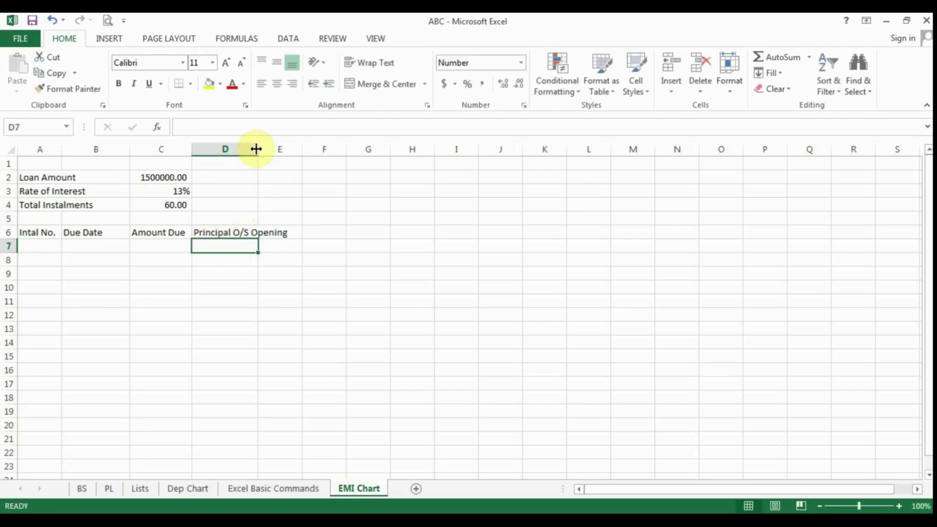
Set the alignment of the Principal O/S Opening heading in D6 to Justify horizontally and Top vertically.
left_click(280, 233)
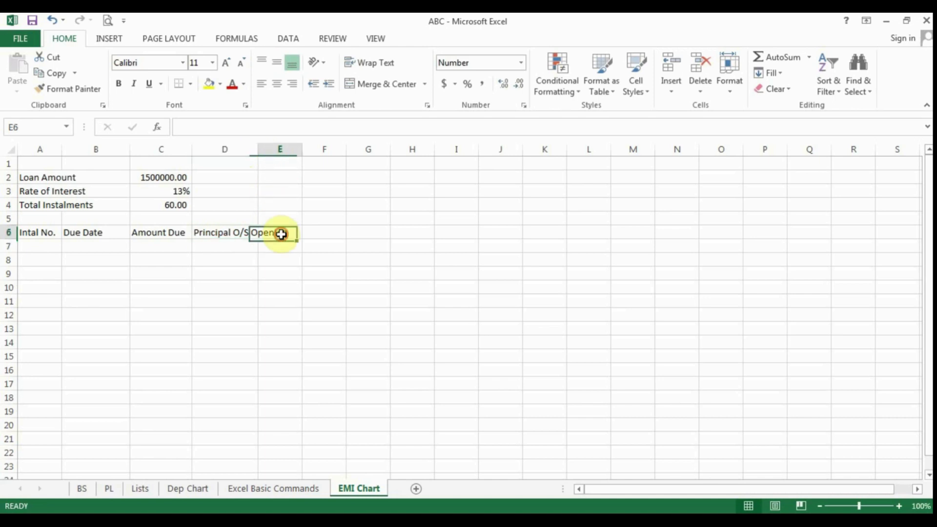
left_click(228, 232)
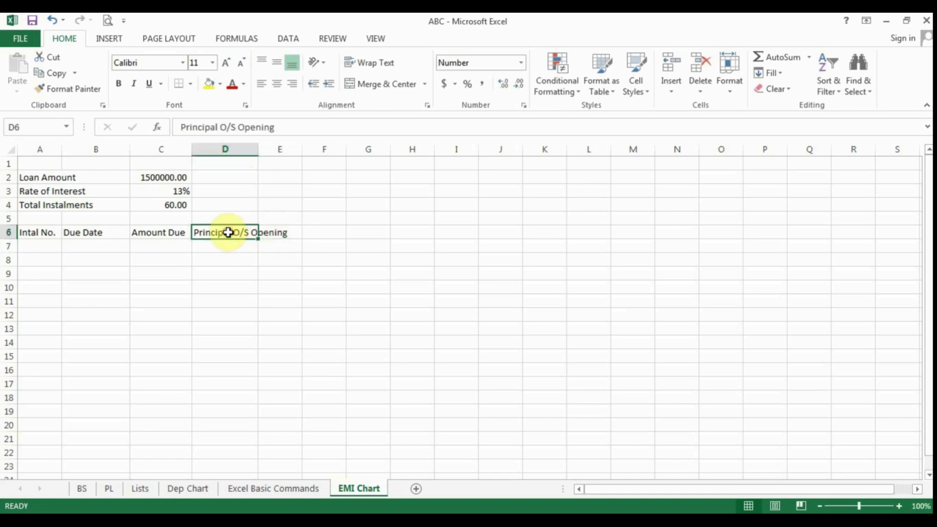
right_click(229, 233)
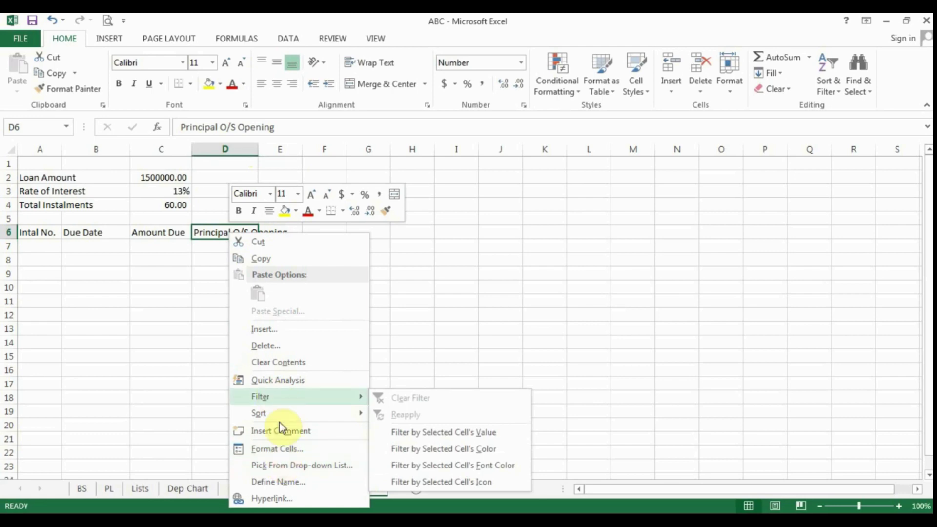
left_click(286, 451)
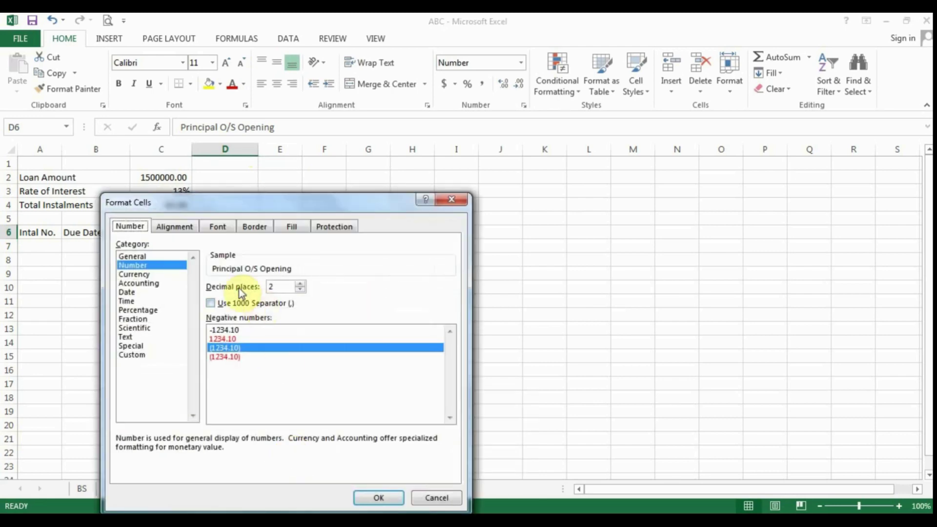
left_click(175, 227)
left_click(217, 276)
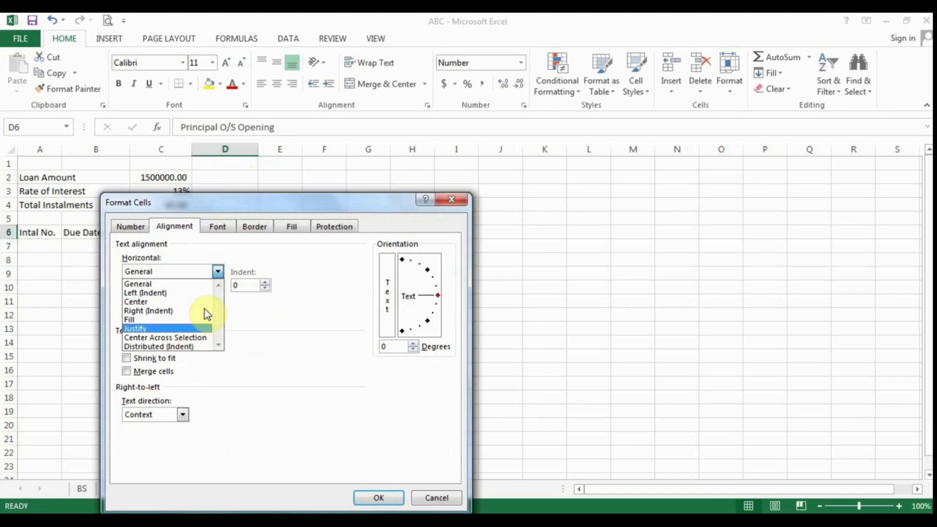
left_click(186, 329)
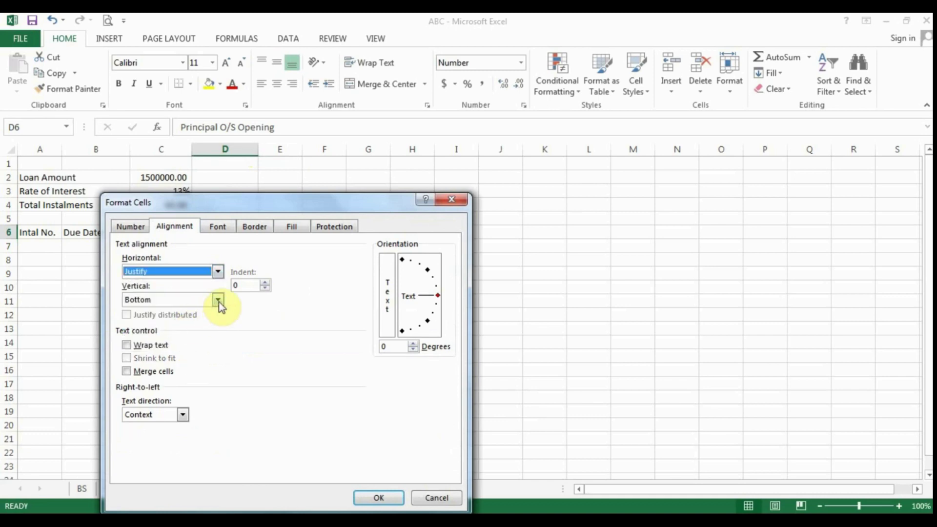
left_click(218, 299)
left_click(192, 314)
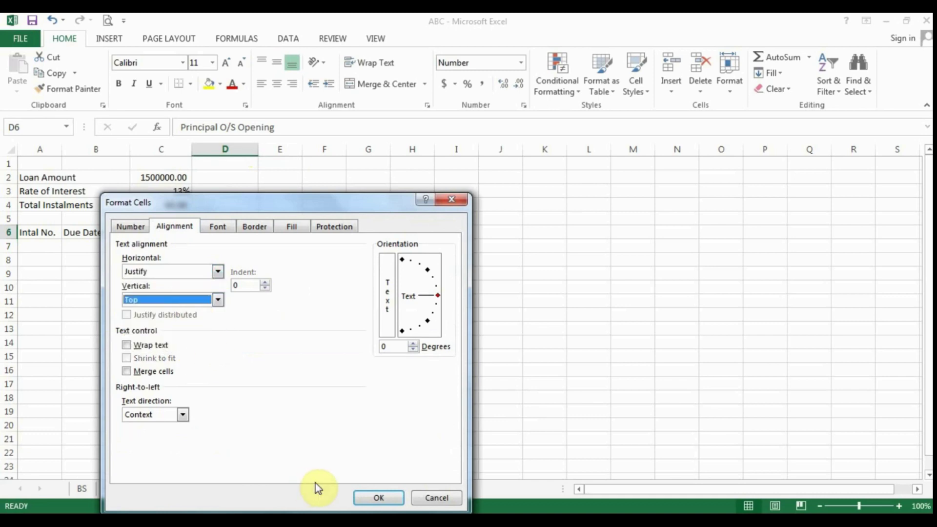
left_click(373, 497)
left_click(287, 357)
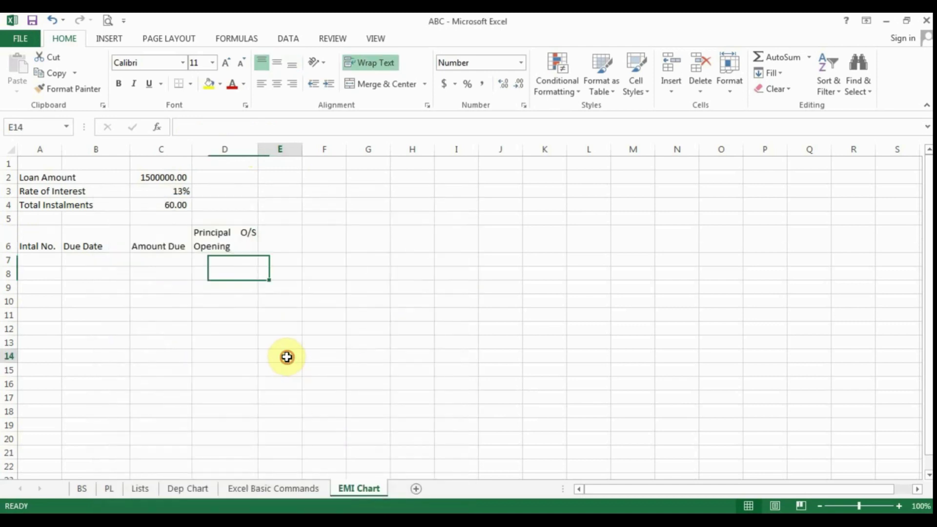
left_click(234, 239)
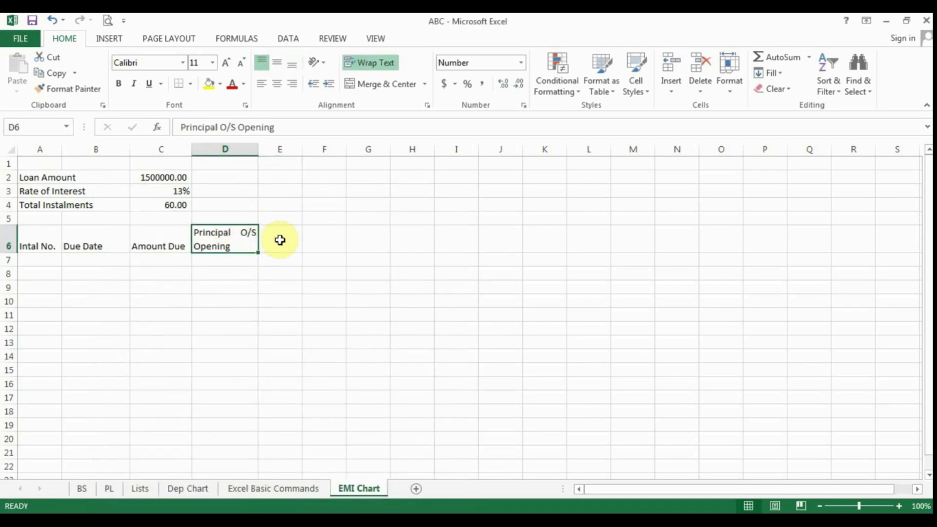
Widen column E slightly and enter the column heading "Interest" in cell E6.
left_click(279, 240)
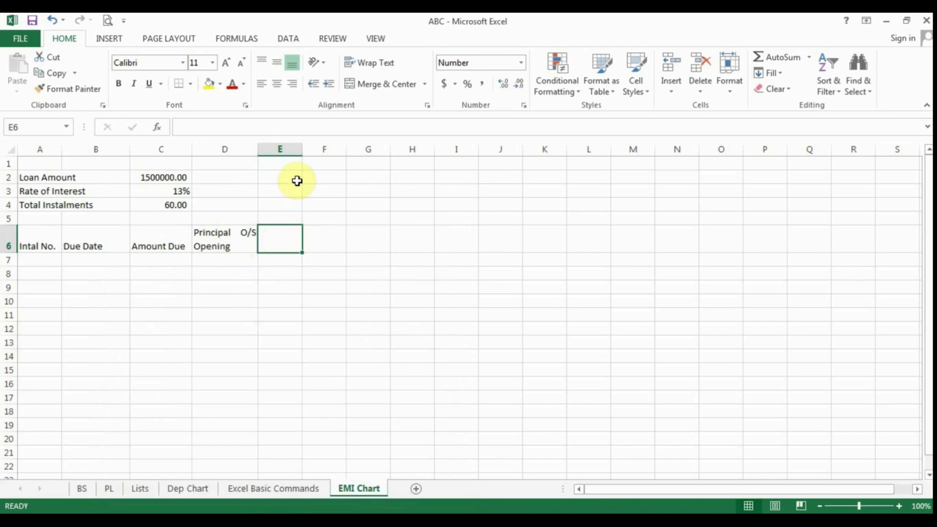
left_click_drag(302, 150, 317, 171)
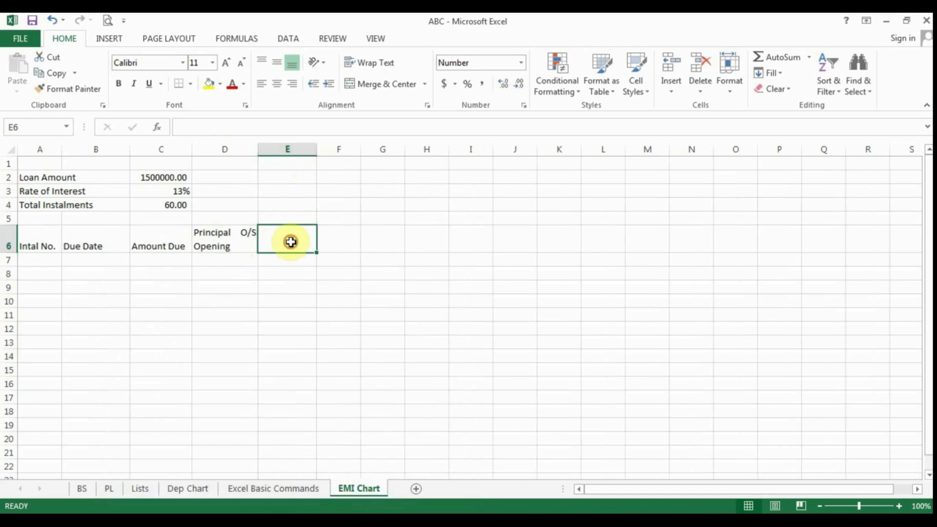
type("Int")
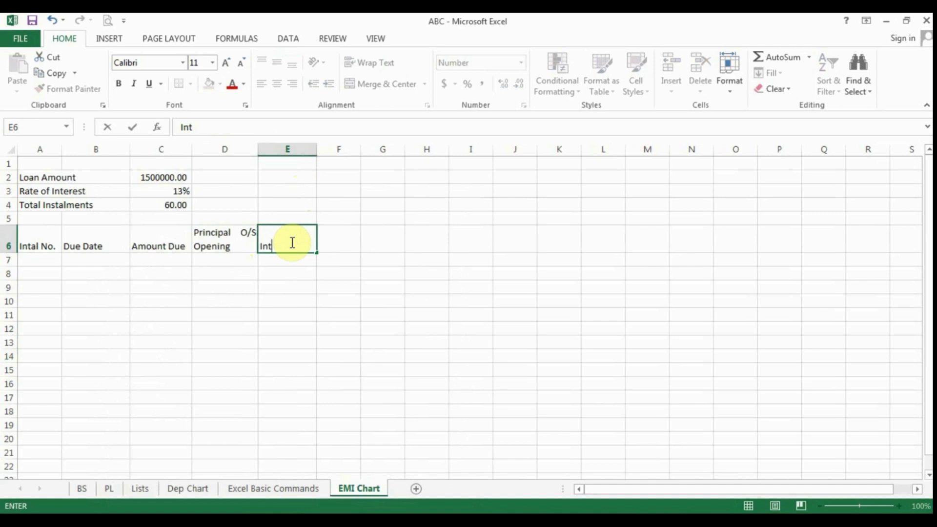
type("tere")
key("BackSpace")
key("BackSpace")
key("BackSpace")
type("ere")
key("Return")
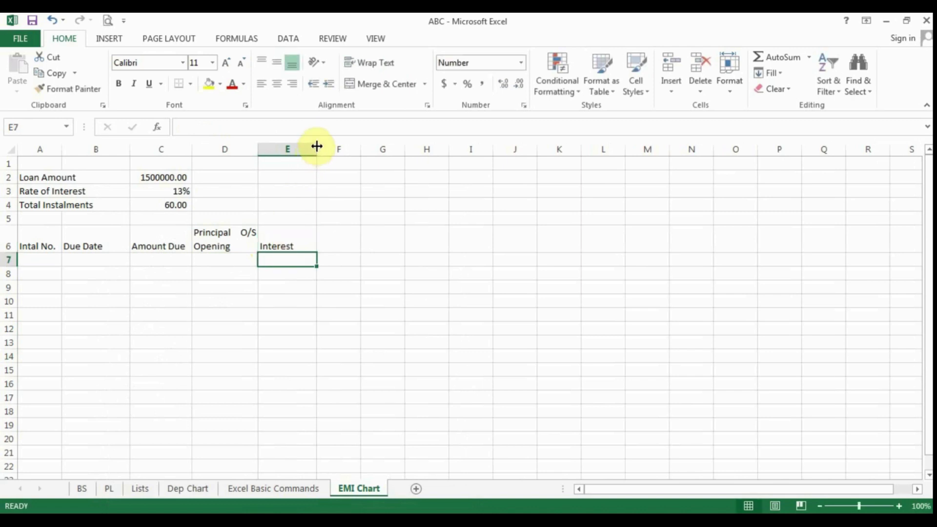
Enter the column heading "Principal" in cell F6 and widen columns G and F slightly.
left_click(330, 247)
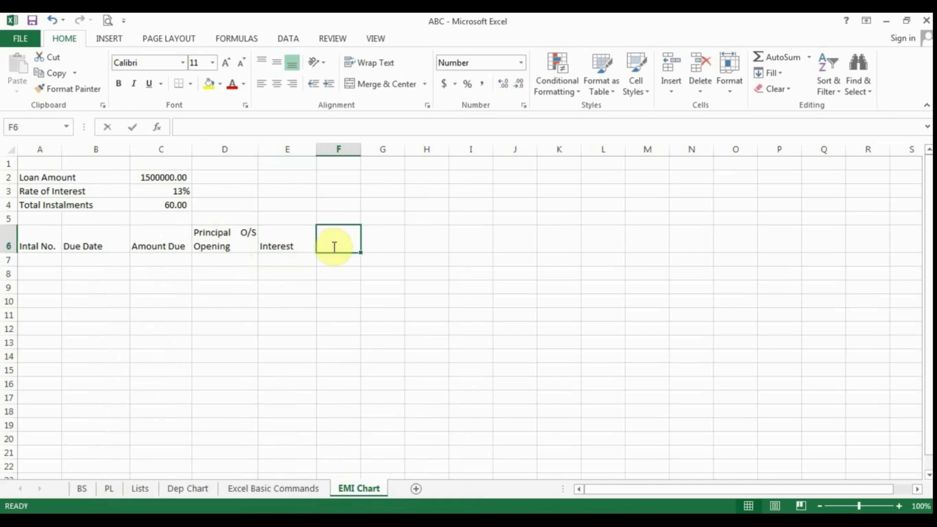
type("Principal")
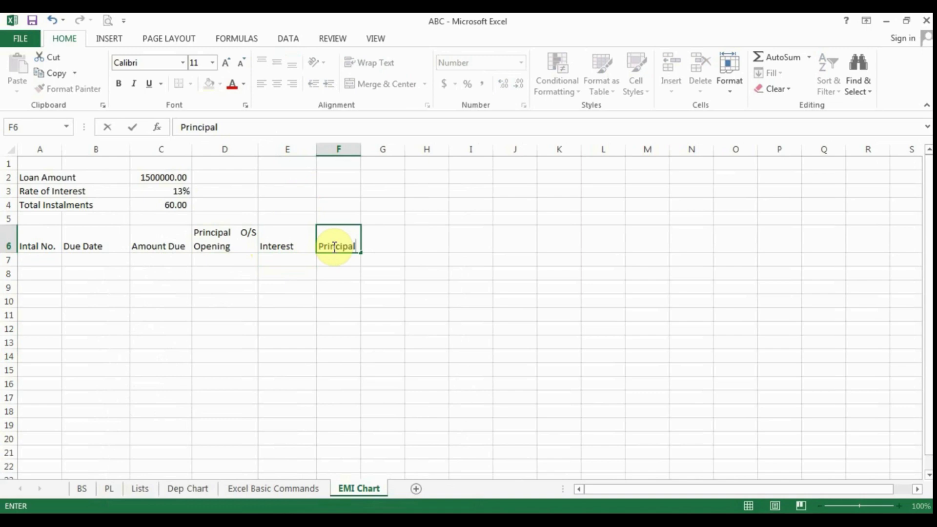
key("Tab")
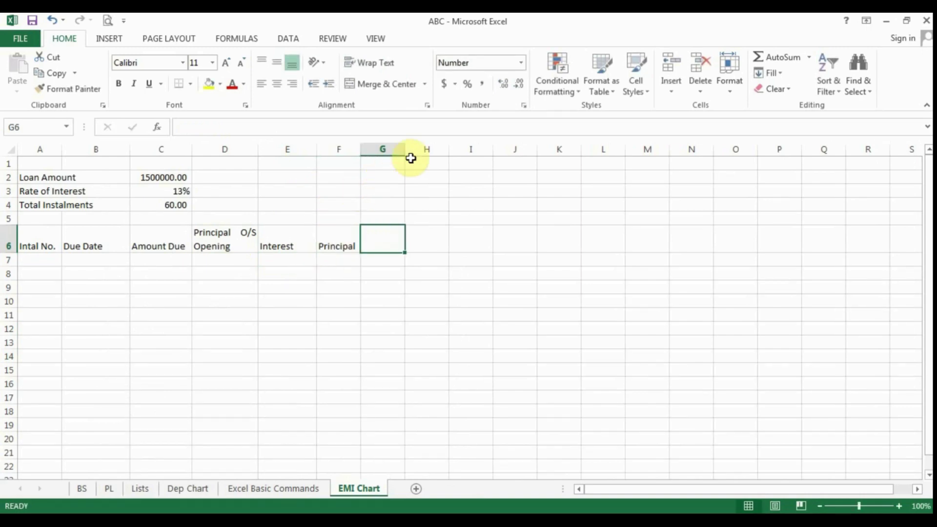
left_click_drag(414, 153, 424, 155)
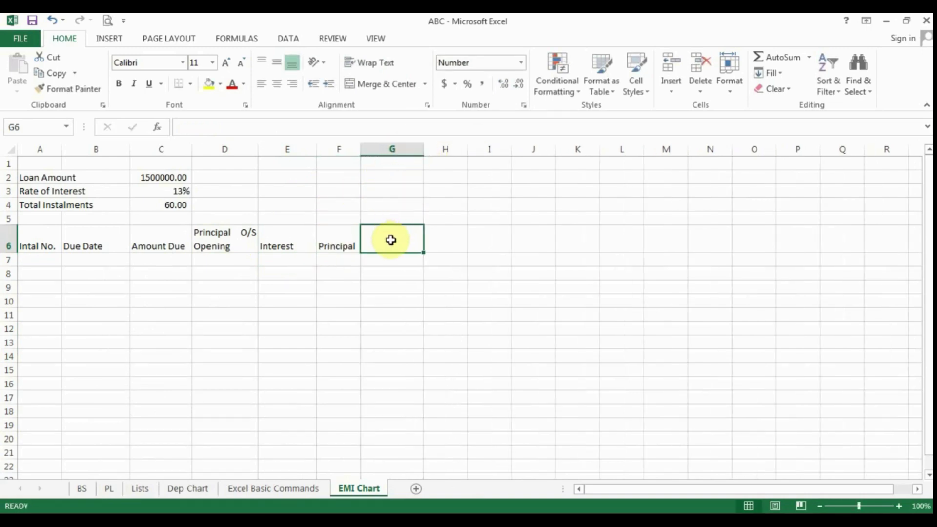
left_click_drag(360, 142, 369, 146)
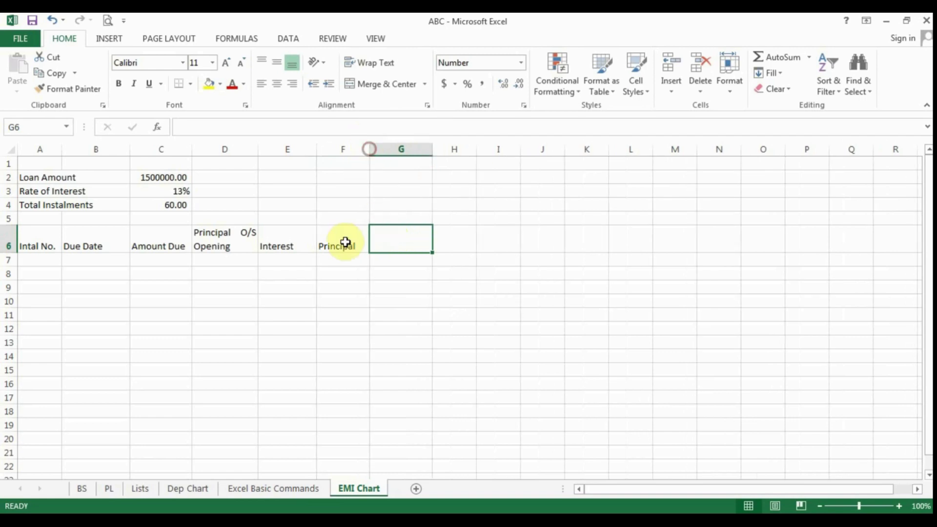
left_click(341, 242)
left_click(278, 245)
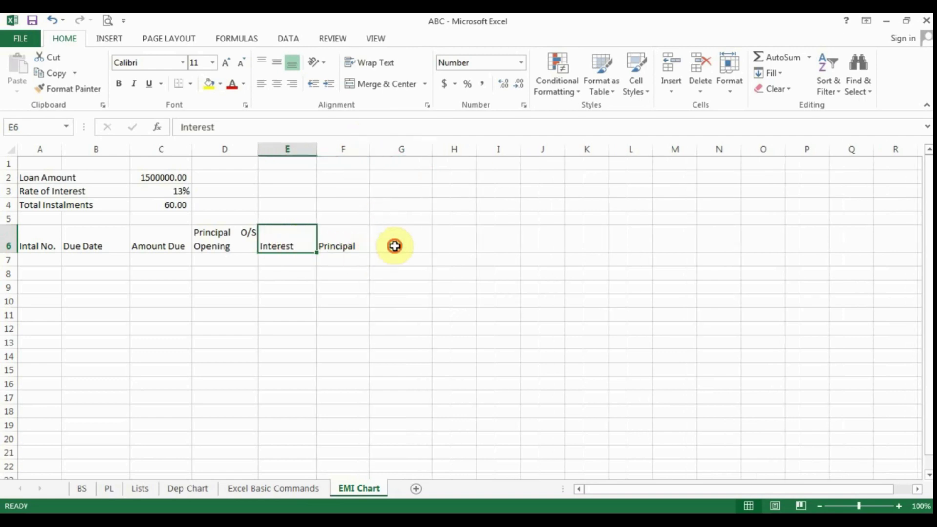
Copy the Principal O/S Opening heading from D6 and paste it with its formatting into G6.
left_click(395, 241)
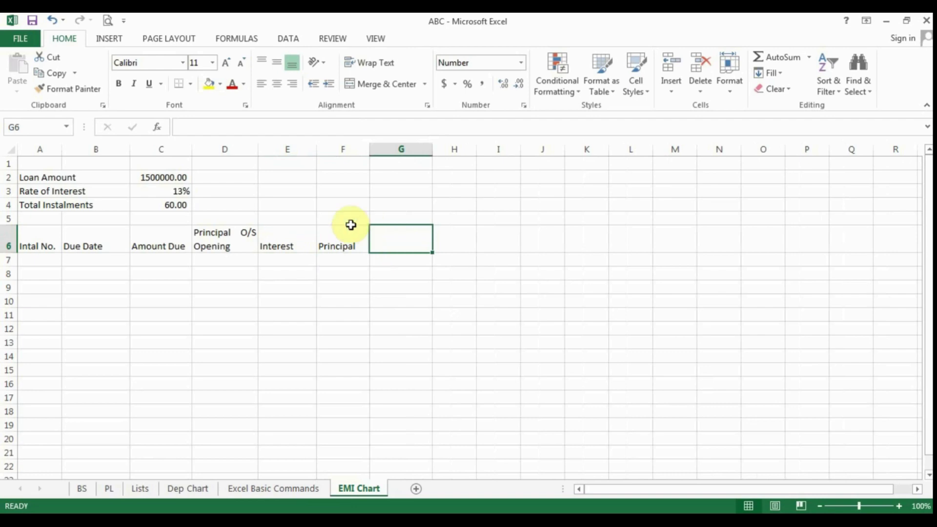
right_click(227, 239)
left_click(266, 264)
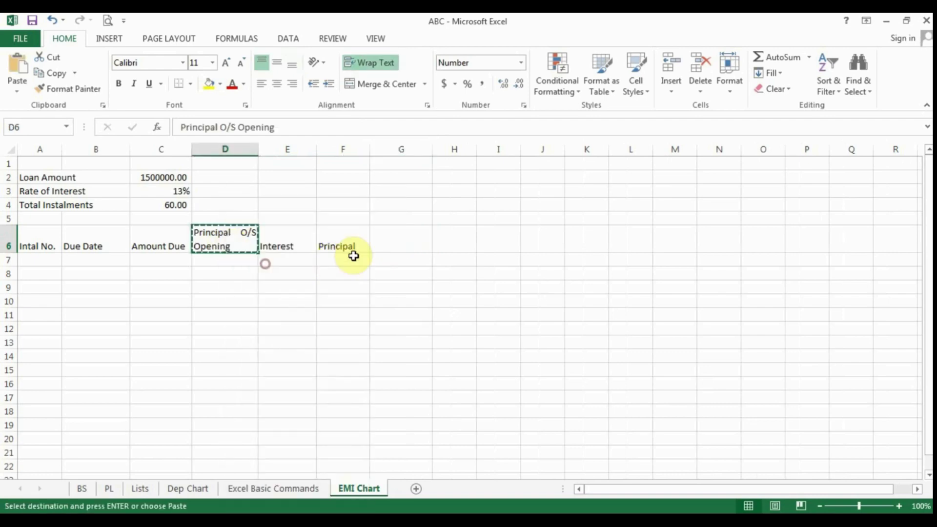
left_click(403, 238)
right_click(402, 237)
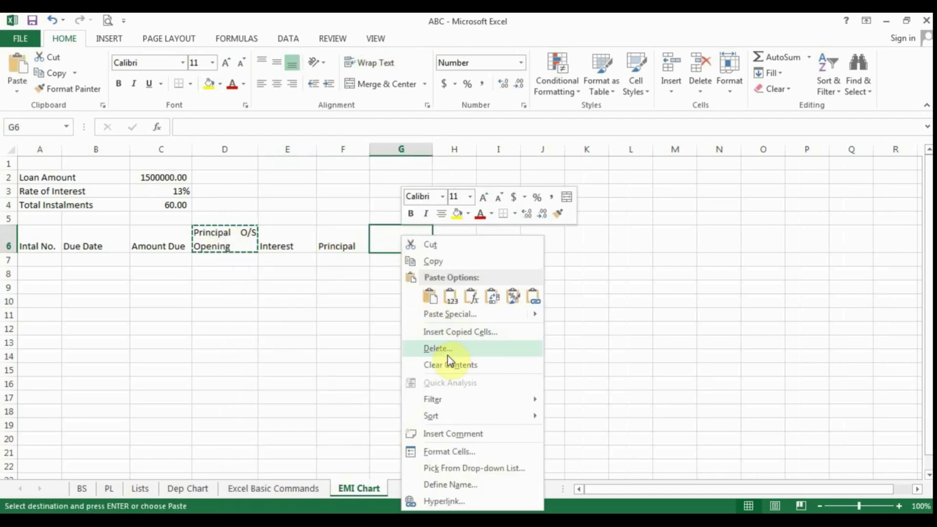
left_click(430, 296)
left_click(397, 298)
left_click(401, 243)
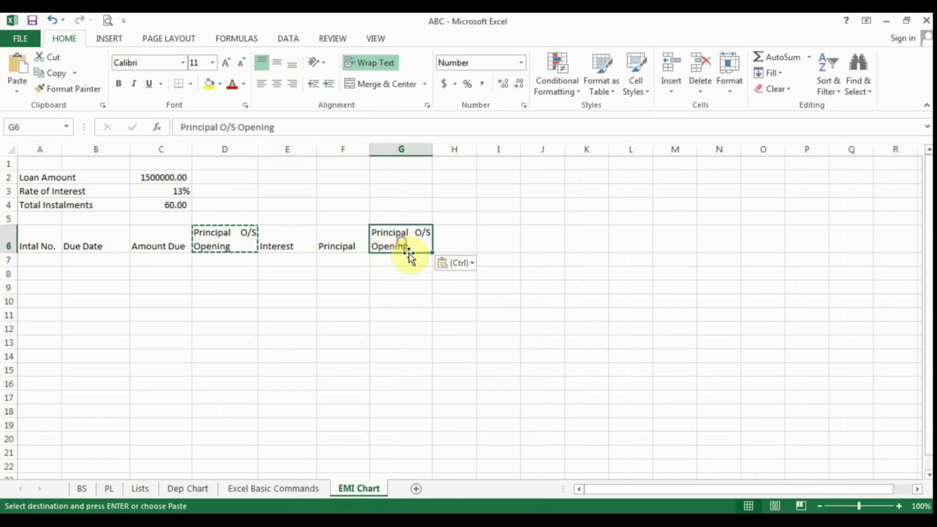
Change the copied heading in G6 to "Principal O/S Closing".
double_click(409, 250)
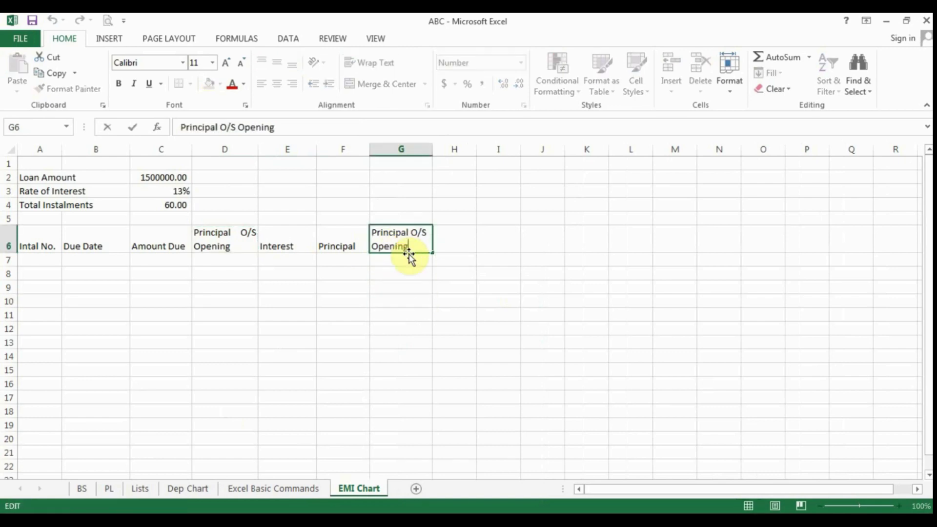
key("BackSpace")
key("BackSpace")
key("BackSpace")
key("BackSpace")
key("BackSpace")
key("BackSpace")
key("BackSpace")
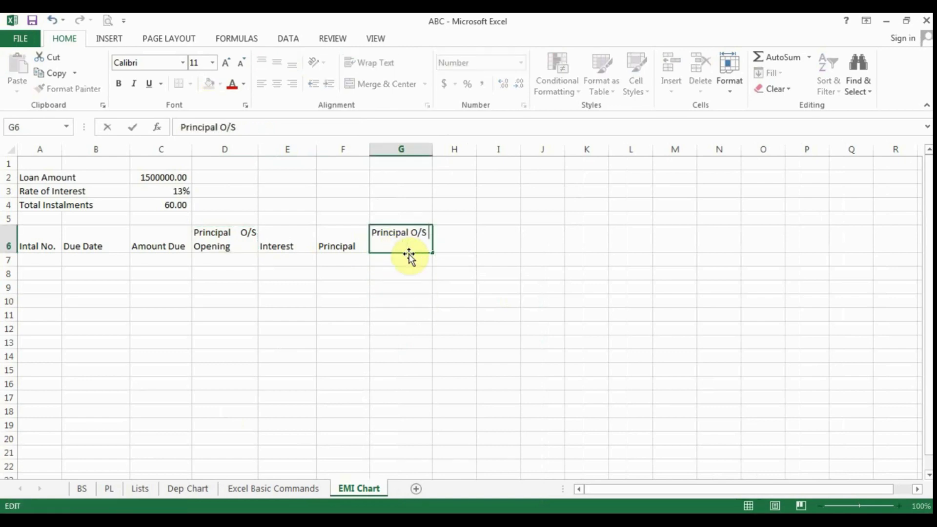
type("Closing")
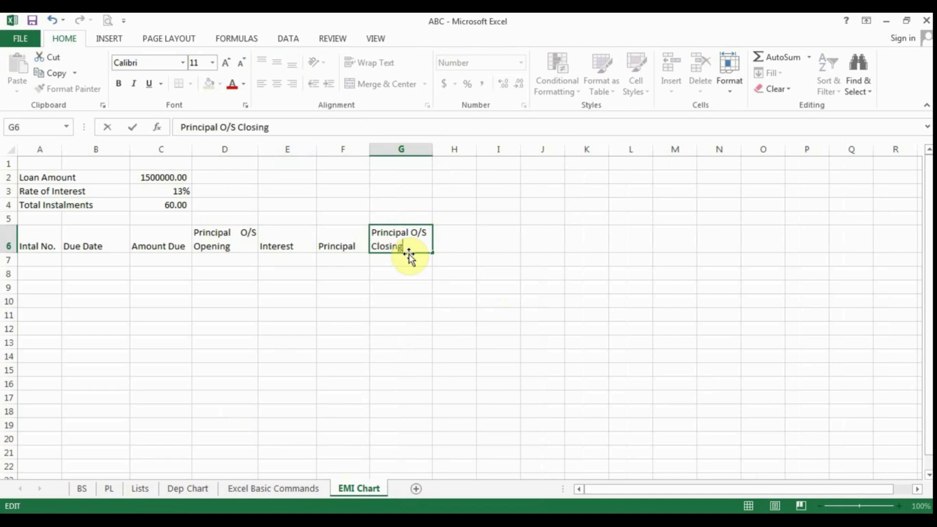
key("Return")
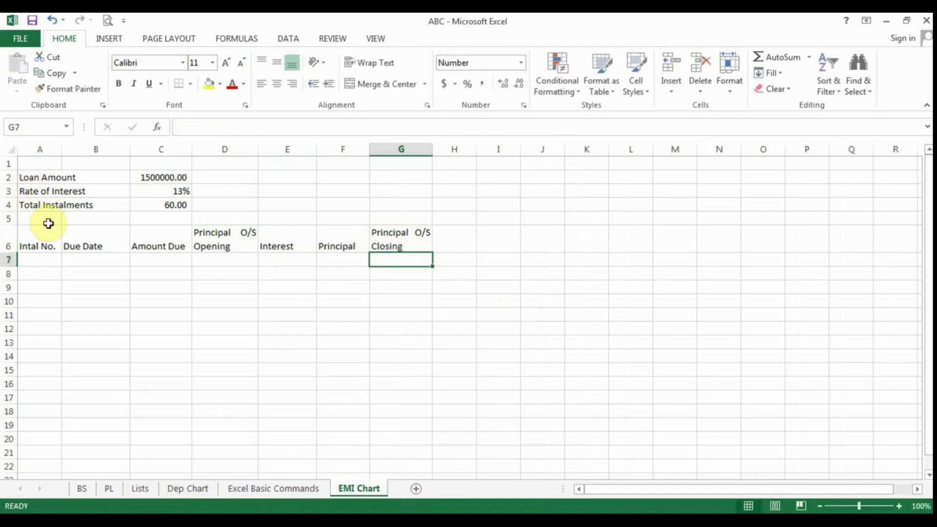
Enter the first instalment number, 1, in cell A8, leaving row 7 blank.
left_click(45, 266)
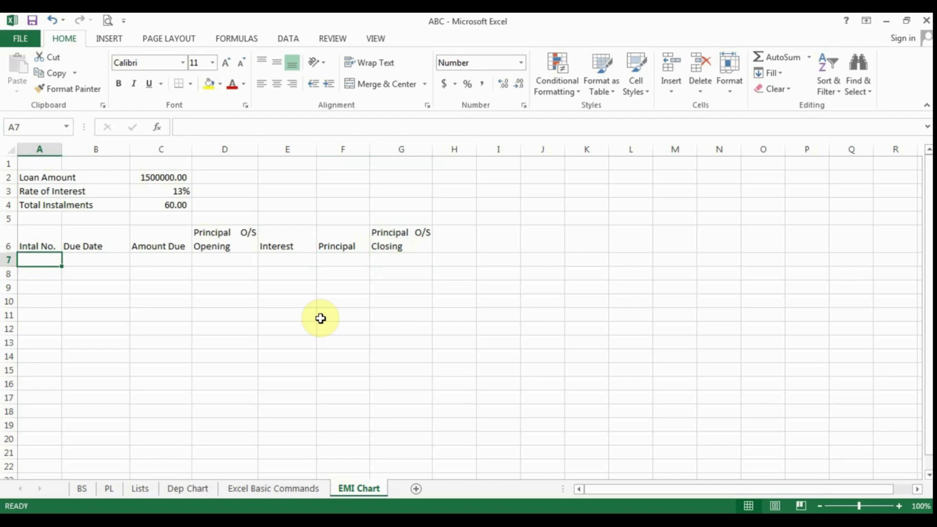
key("Down")
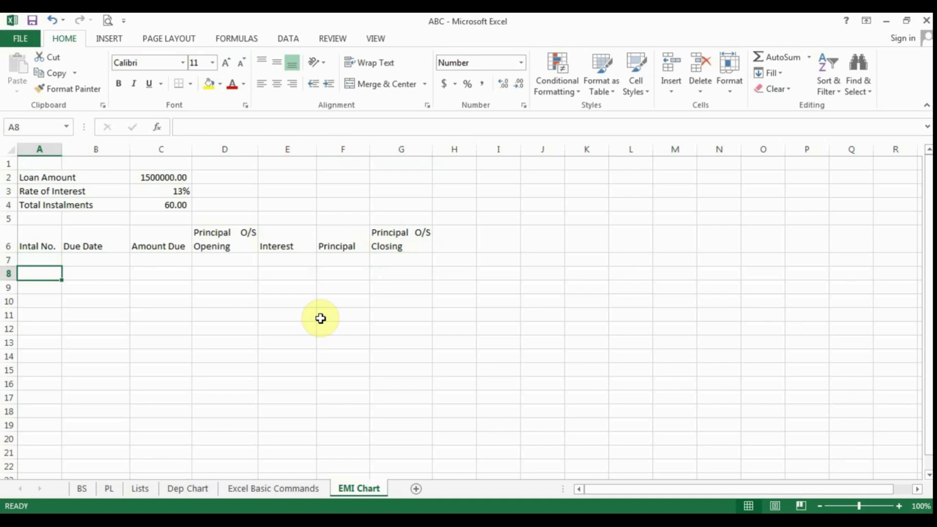
type("1")
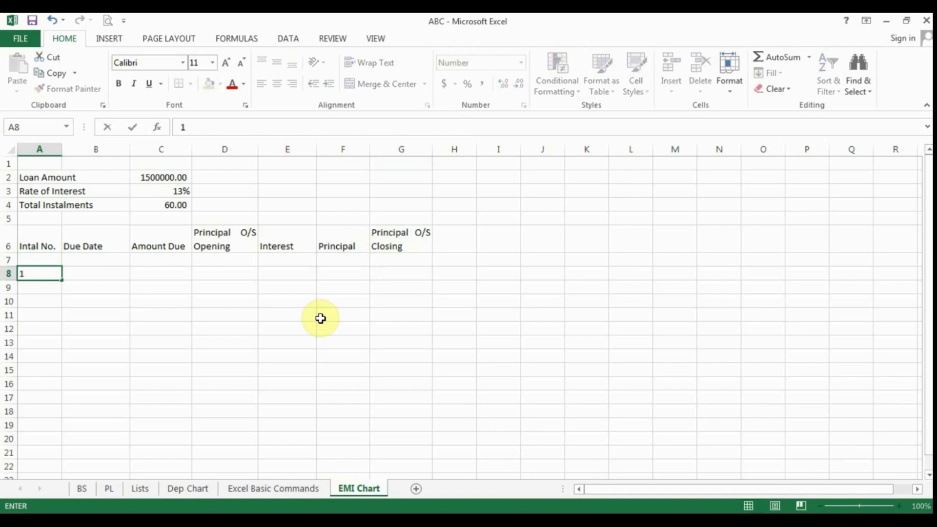
key("Return")
Format the whole of column A as Number with 0 decimal places.
right_click(46, 151)
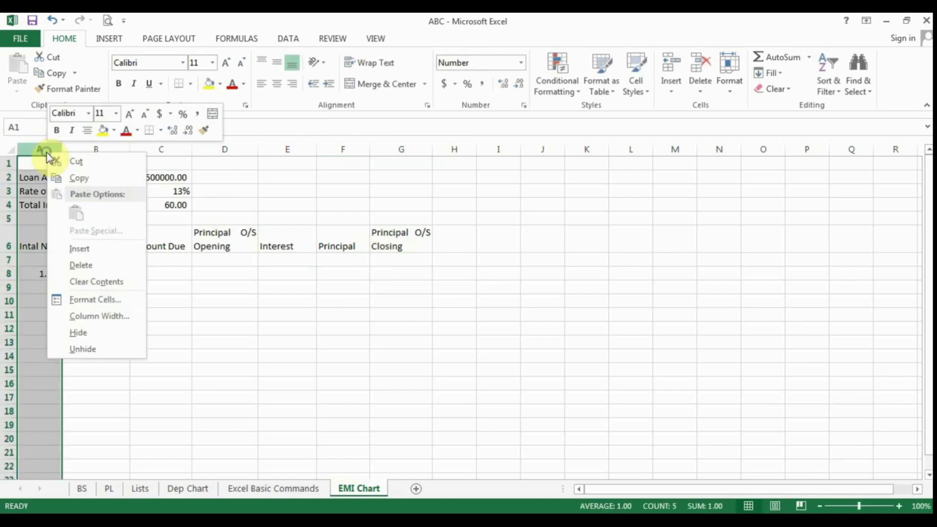
left_click(100, 300)
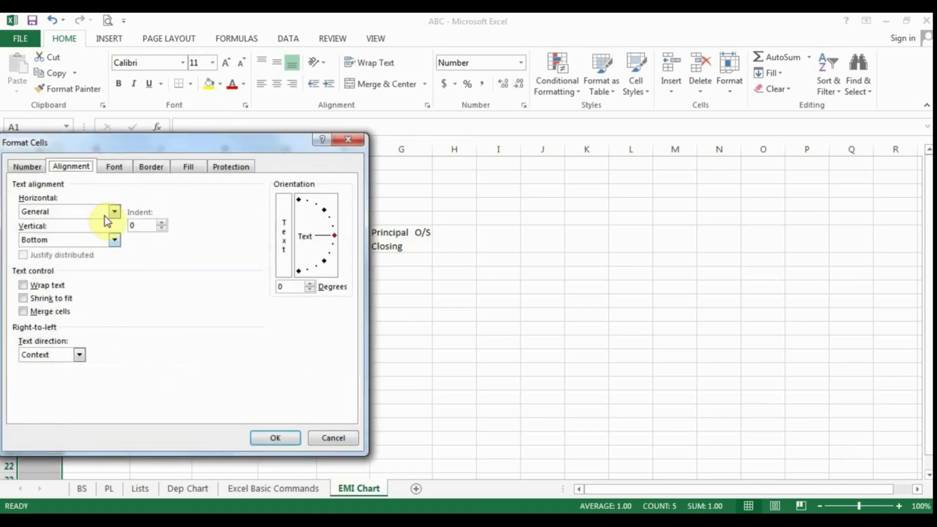
left_click(25, 166)
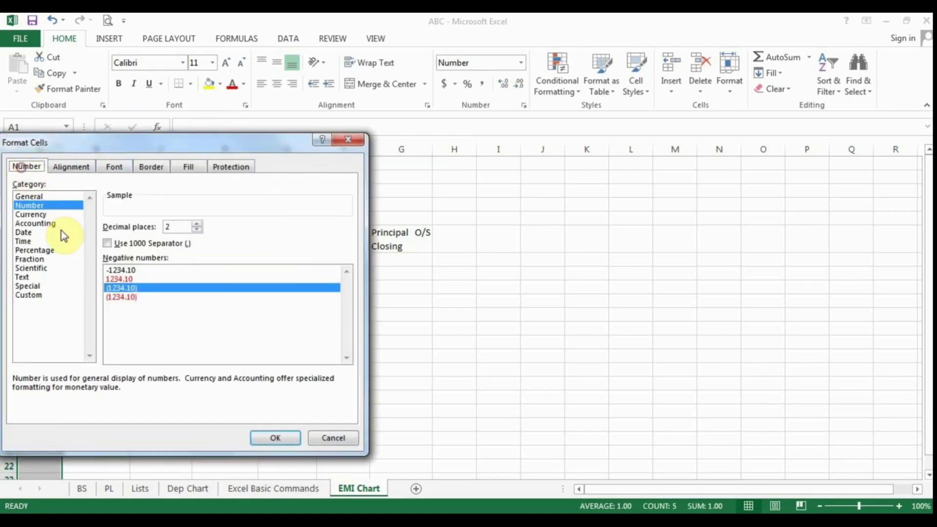
left_click(197, 230)
left_click(197, 229)
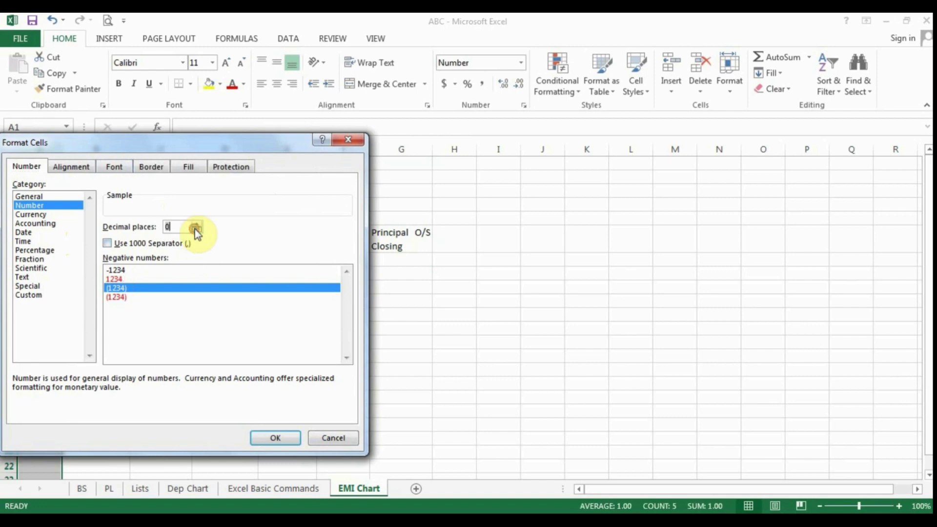
left_click(276, 438)
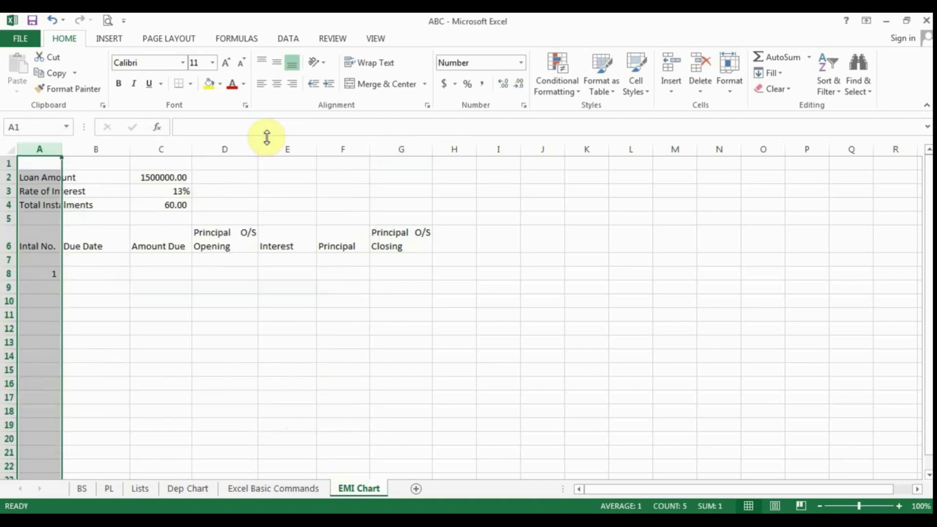
Centre column A horizontally and remove the centring from the loan detail labels in A2:A4.
left_click(277, 84)
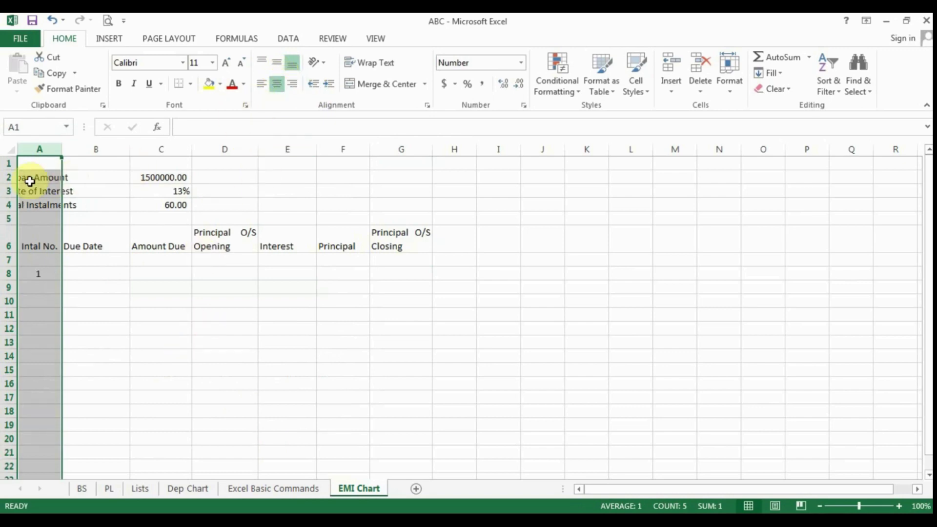
left_click(52, 21)
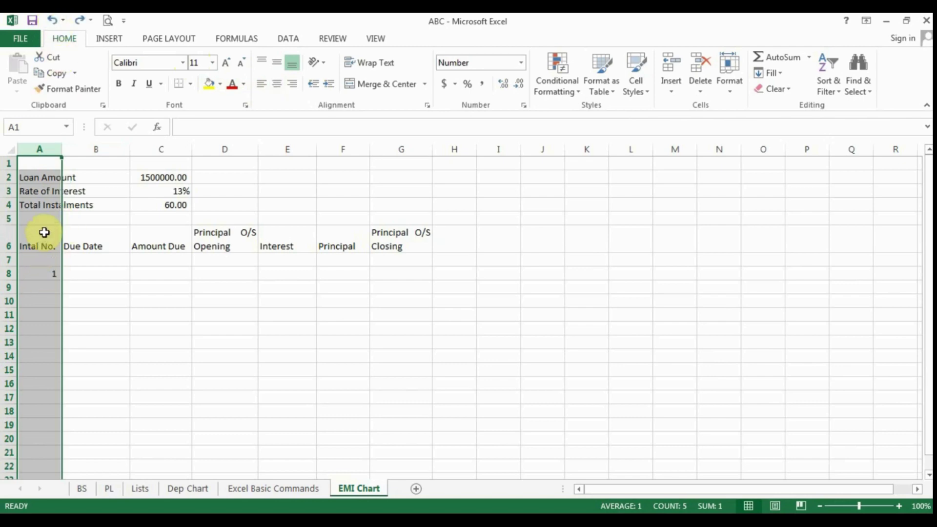
left_click(276, 84)
left_click_drag(38, 184, 37, 207)
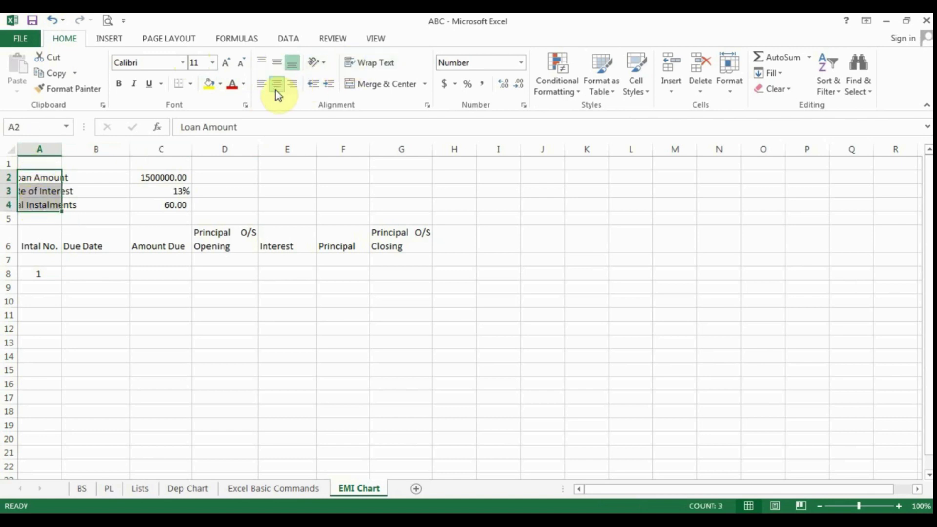
left_click(276, 84)
left_click(261, 209)
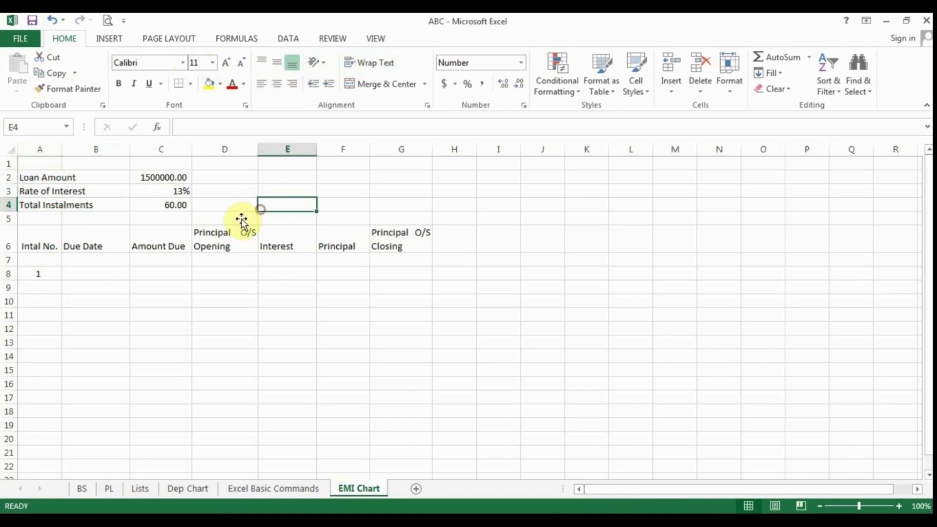
Enter 2 in A9 and fill the instalment number series from A8:A9 down to 60 in A67.
left_click(50, 277)
key("Return")
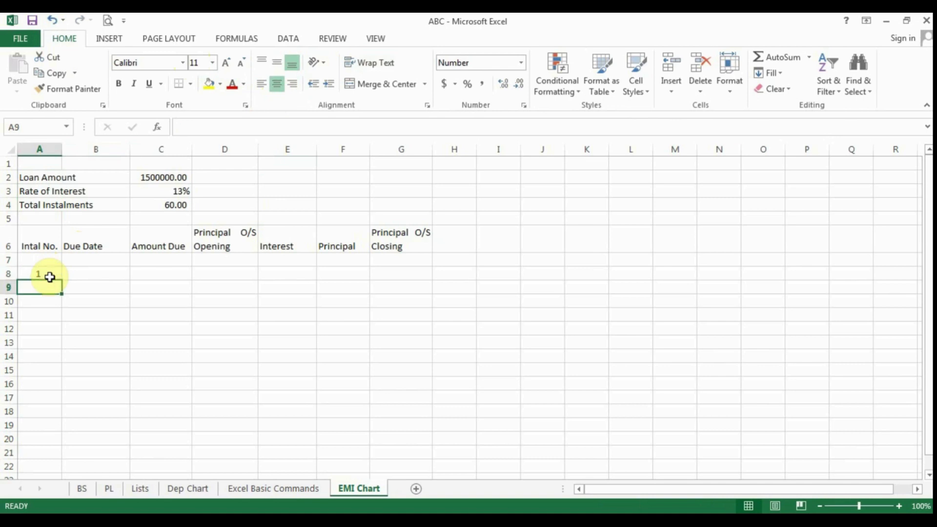
type("2")
key("Return")
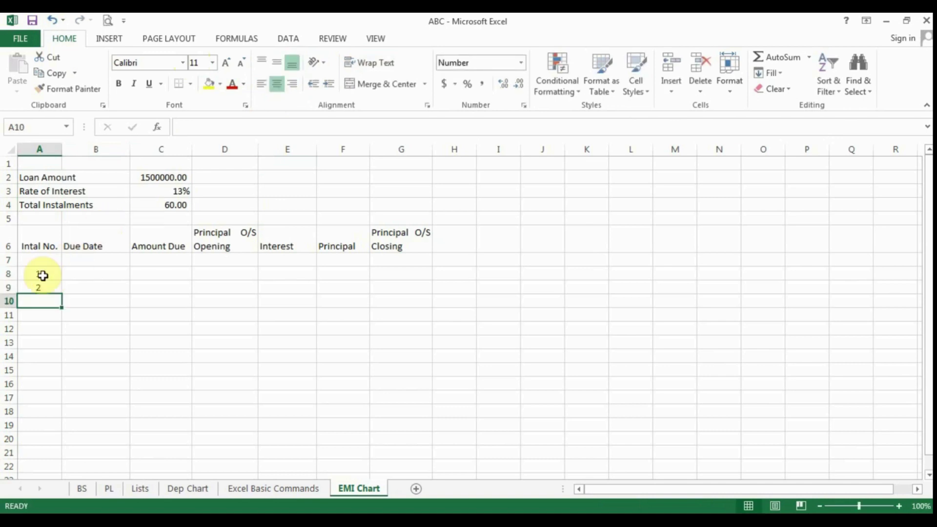
left_click_drag(39, 275, 51, 186)
scroll(126, 303, "up", 7)
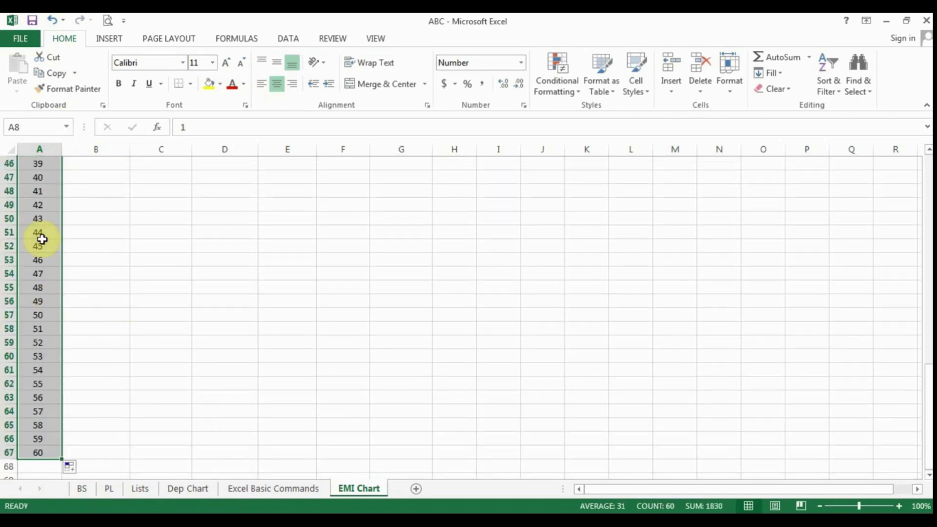
scroll(61, 324, "up", 15)
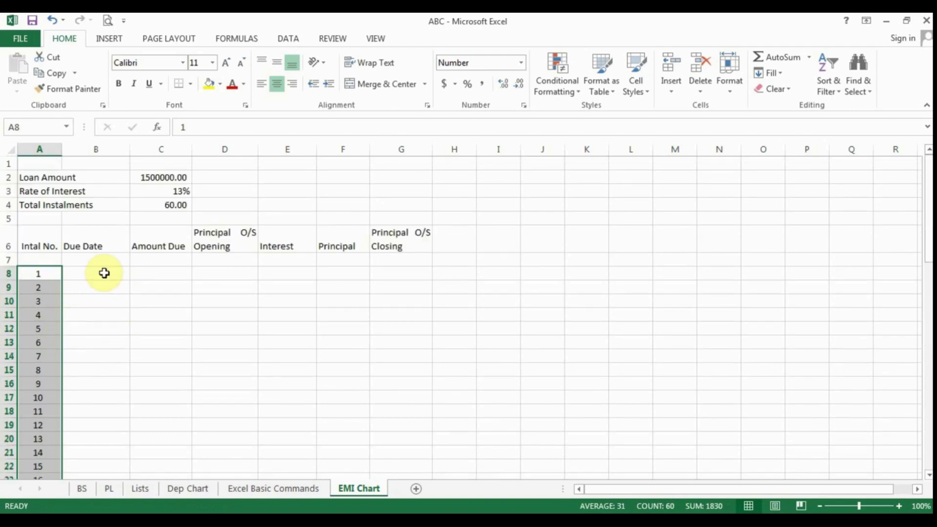
Enter the first instalment's due date, 10.01.2019, in cell B8.
left_click(104, 273)
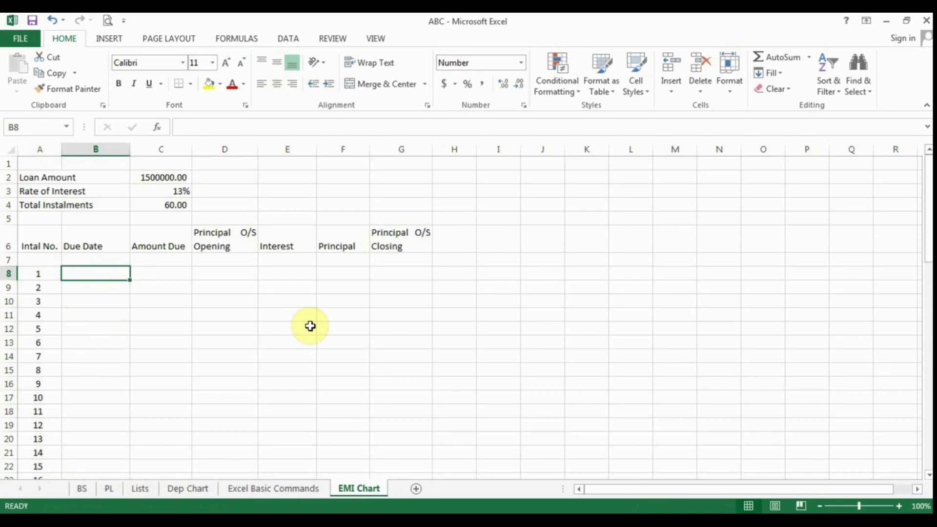
type("10.")
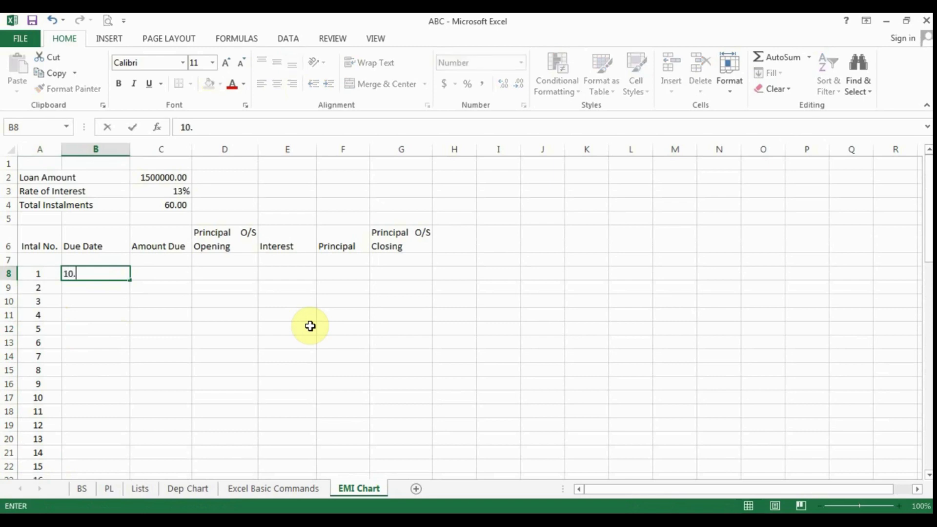
type("01.2019")
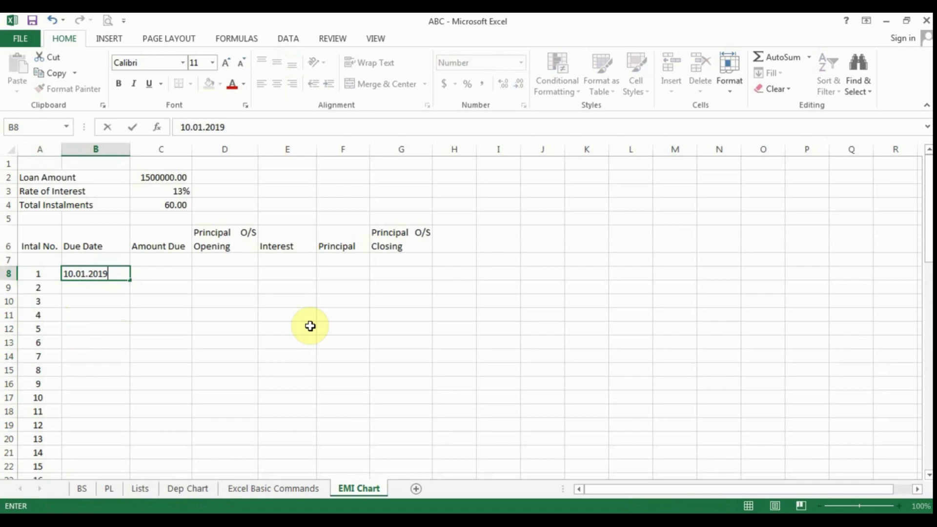
key("Return")
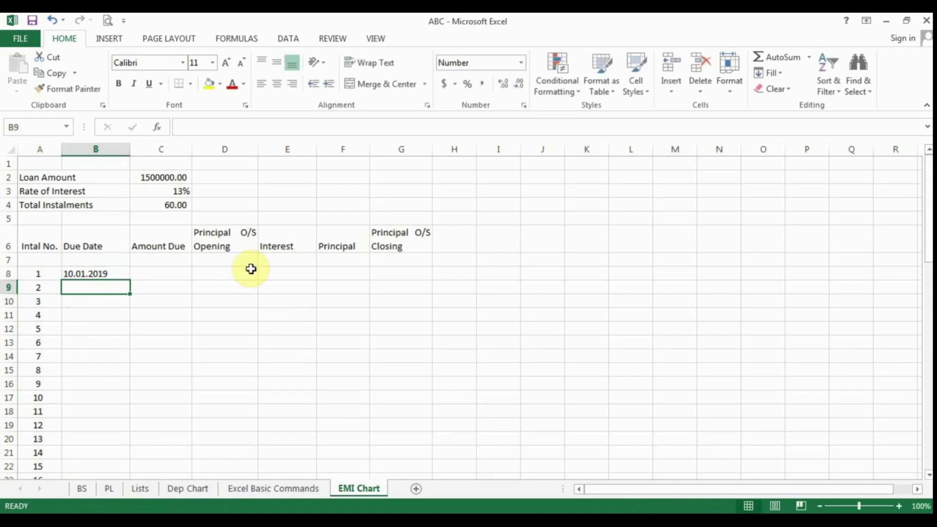
Centre the whole of column B horizontally.
left_click(106, 150)
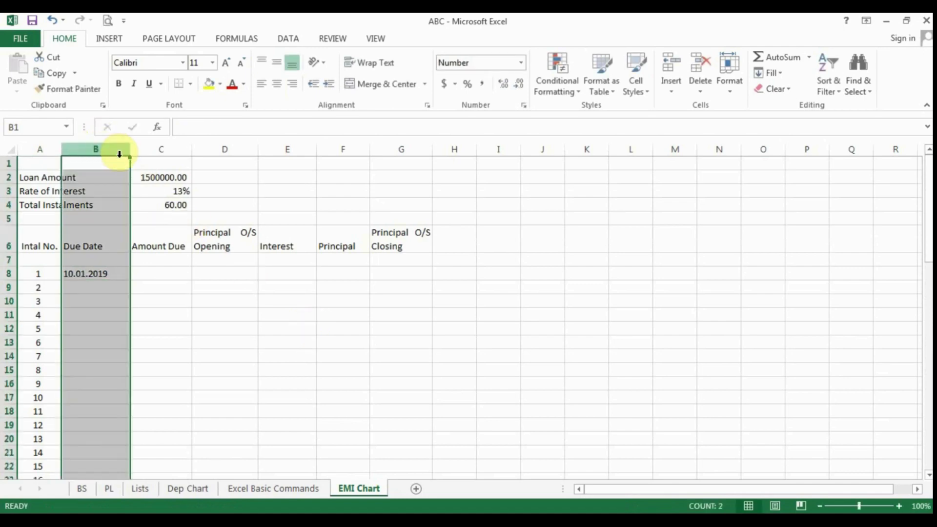
left_click(279, 87)
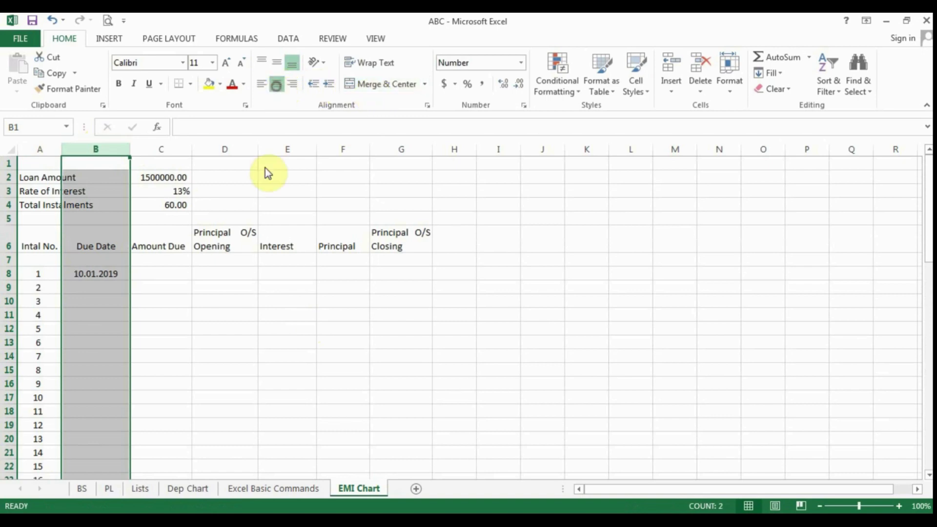
left_click(234, 342)
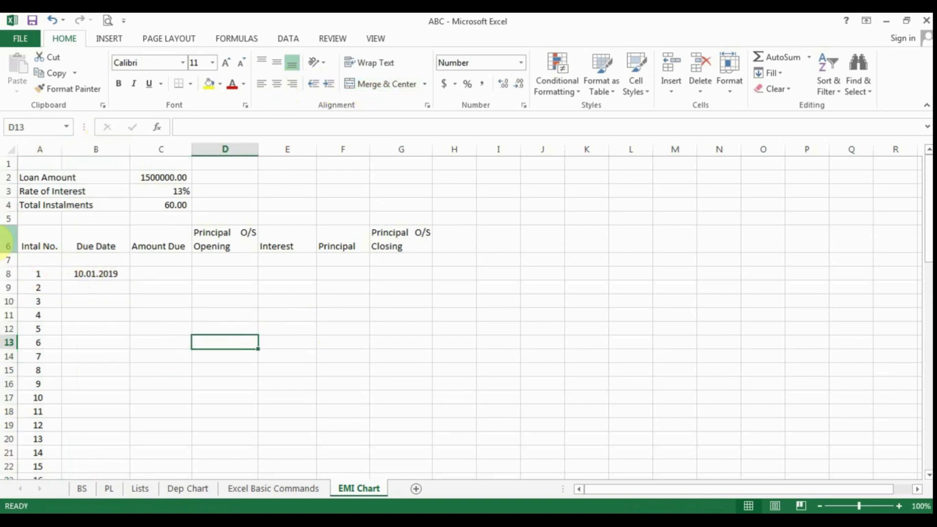
Middle-align the table headings in row 6 vertically.
left_click(8, 242)
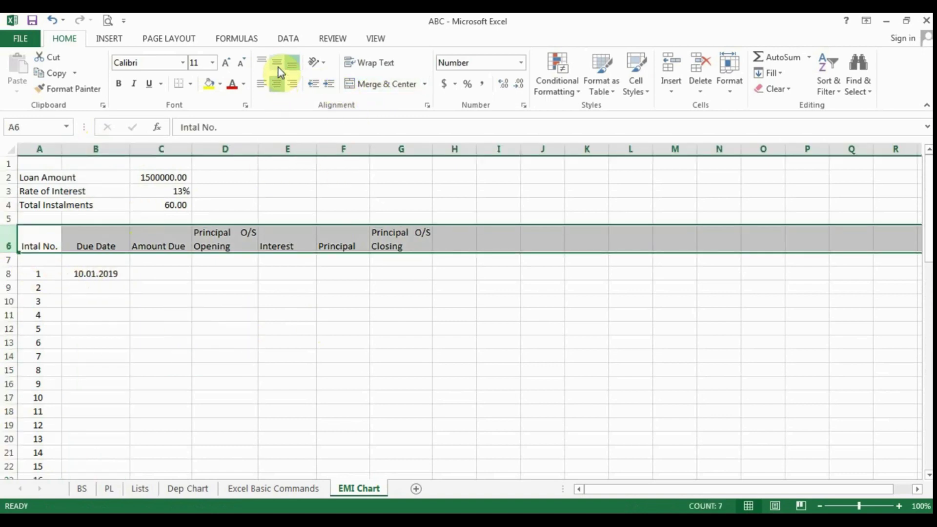
left_click(278, 68)
left_click(224, 314)
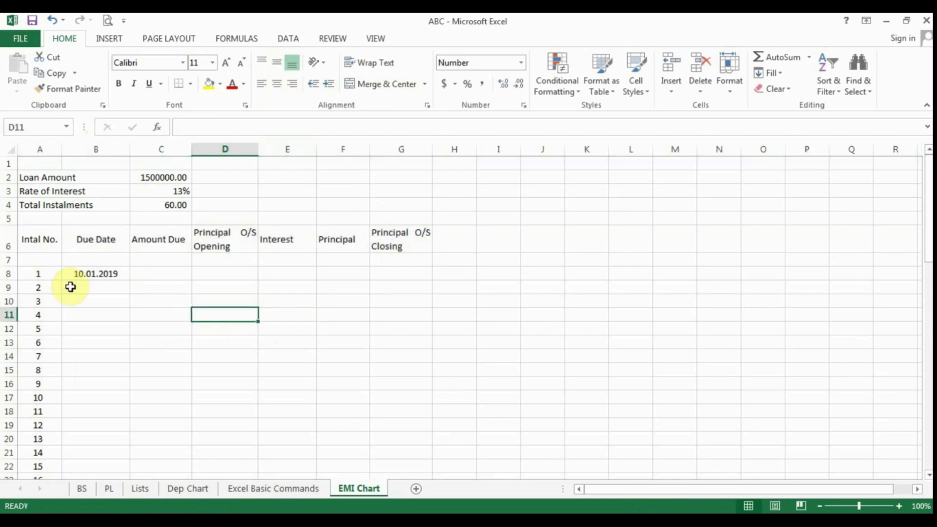
Enter the second instalment's due date, 10.02.2019, in cell B9.
left_click(78, 293)
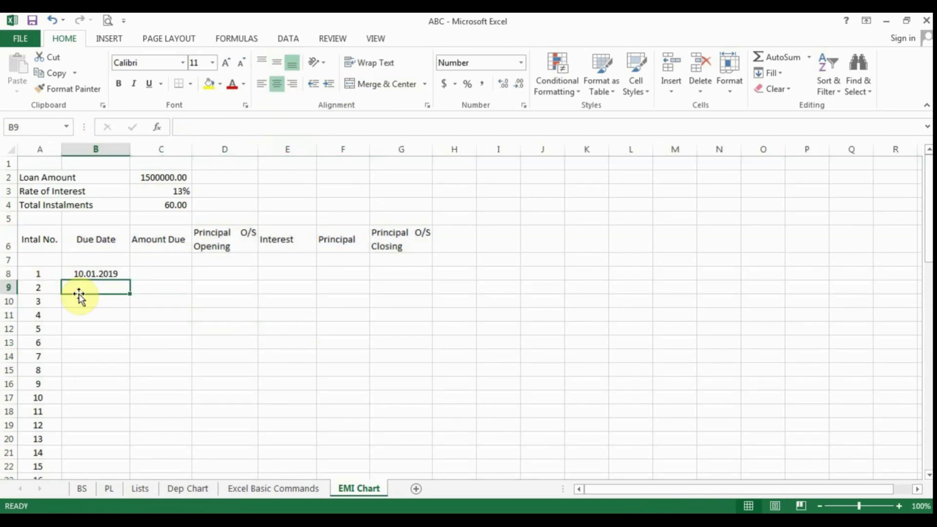
type("10.01.20")
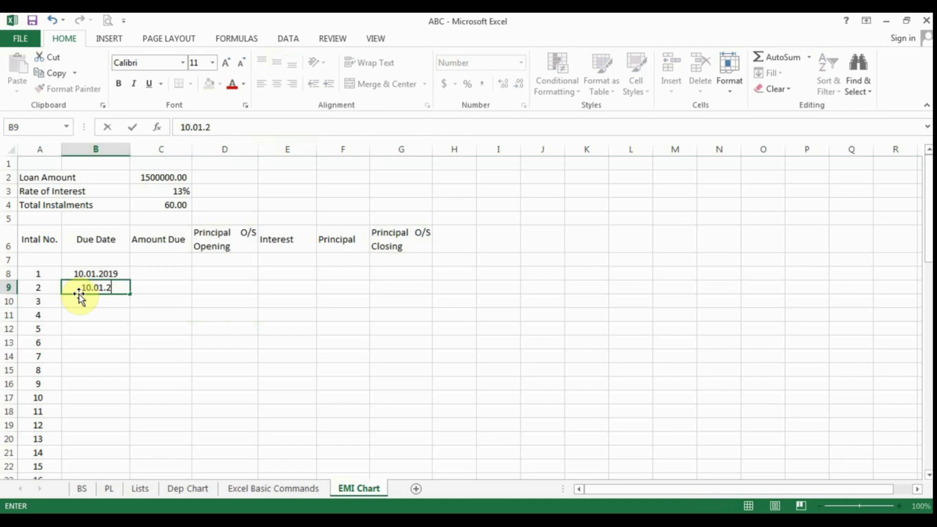
key("BackSpace")
key("BackSpace")
key("BackSpace")
key("BackSpace")
type("2.2019")
key("Return")
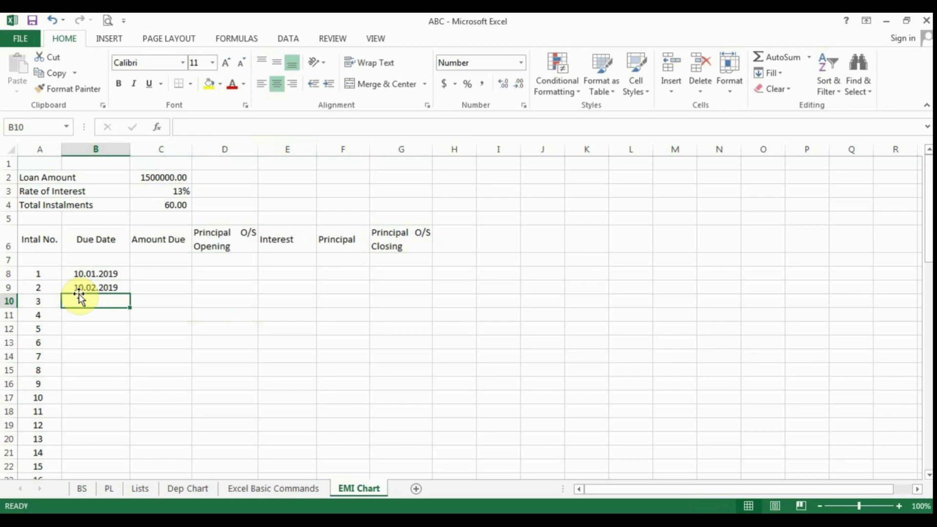
Enter 10.03.2019 in cell B10 and accept the Flash Fill suggestions for the remaining due dates in column B.
left_click(98, 426)
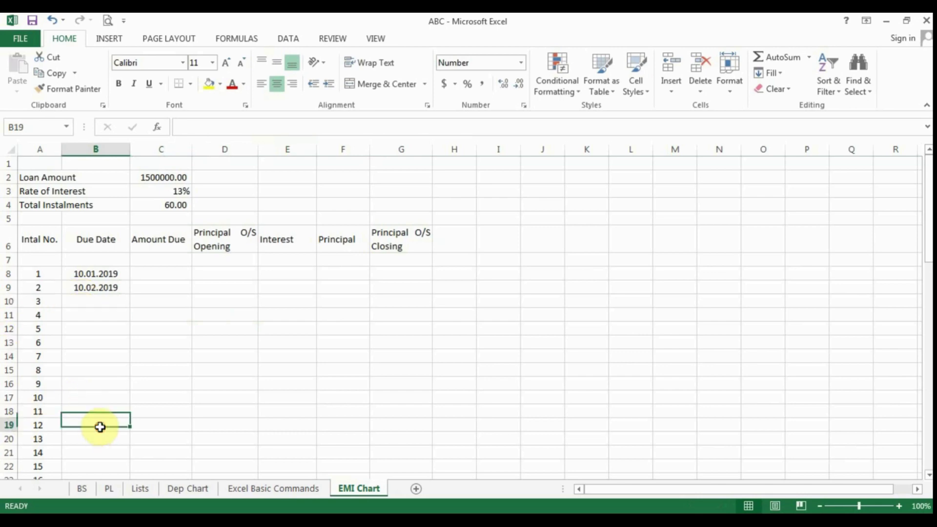
left_click(96, 300)
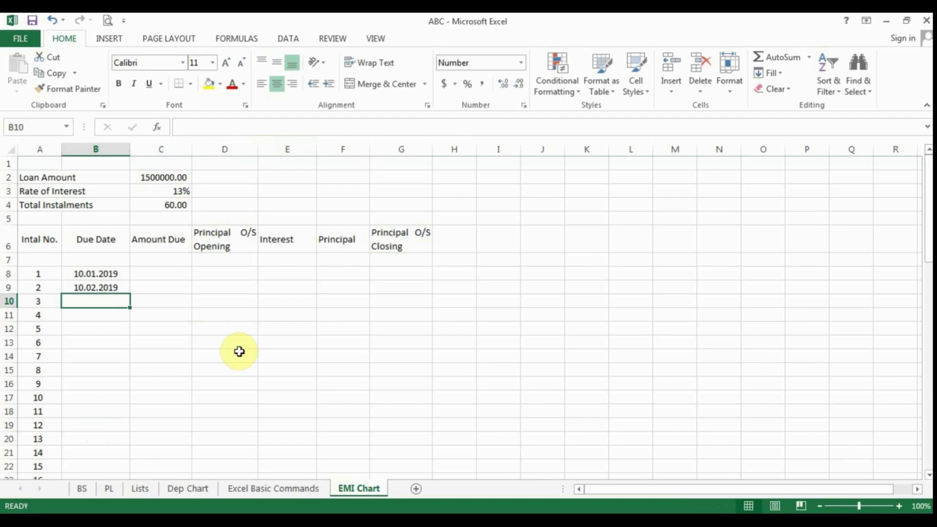
type("10.")
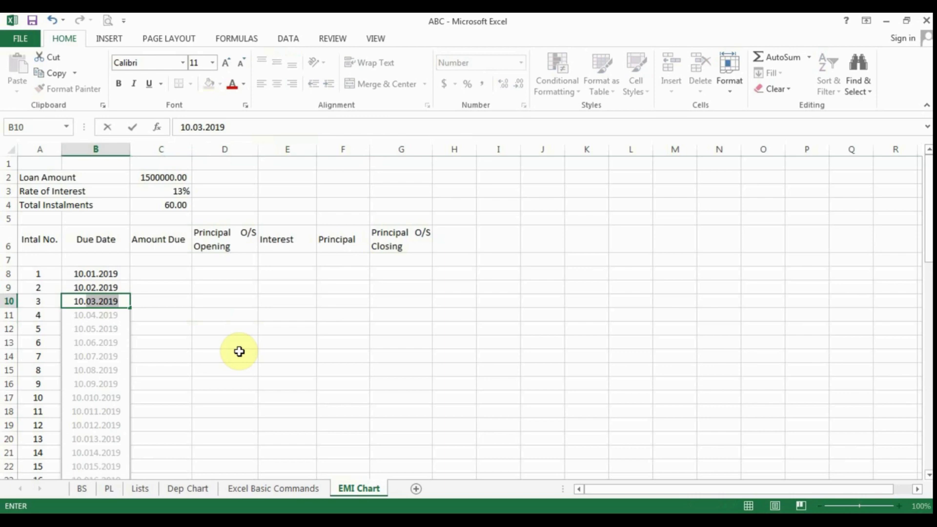
key("Return")
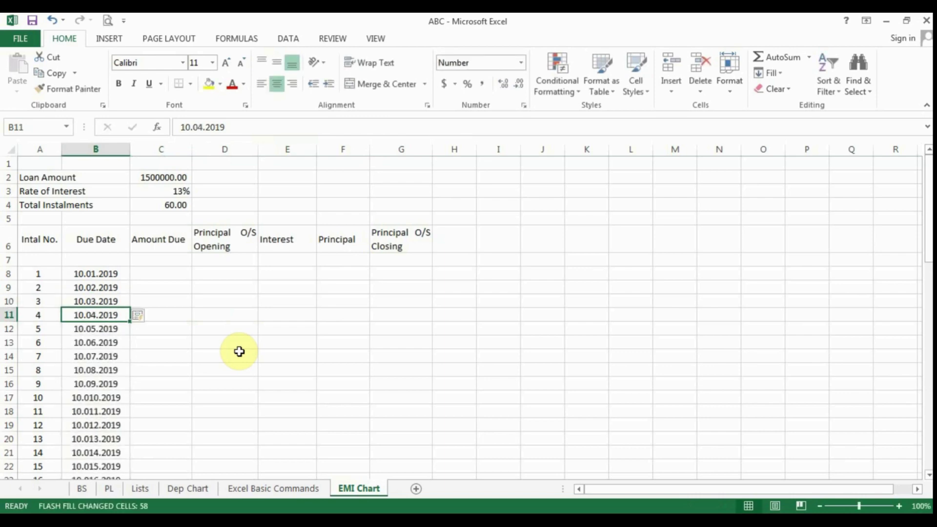
Correct the due dates of instalments 10 and 11 in B17:B18 to 10.10.2019 and 10.11.2019.
key("Down")
key("Down")
key("Down")
key("Down")
key("Down")
key("Down")
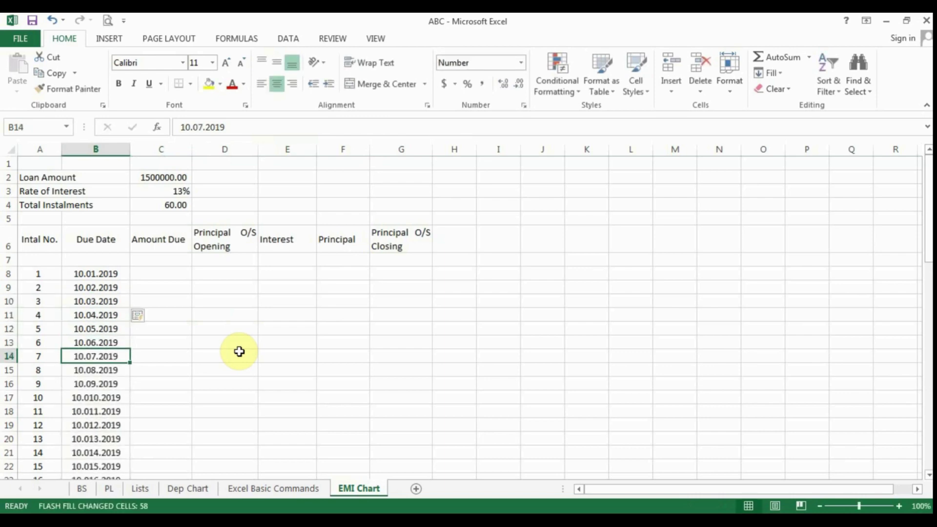
key("F2")
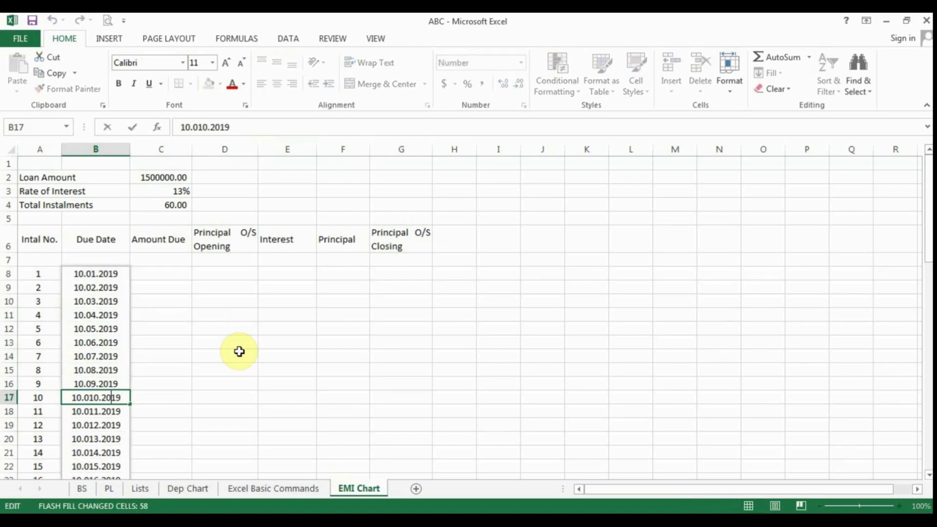
key("Delete")
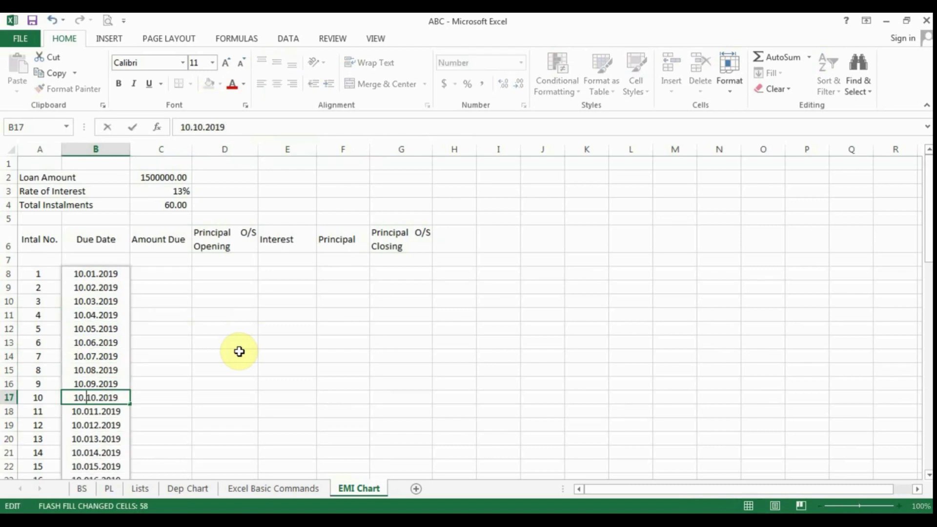
key("Return")
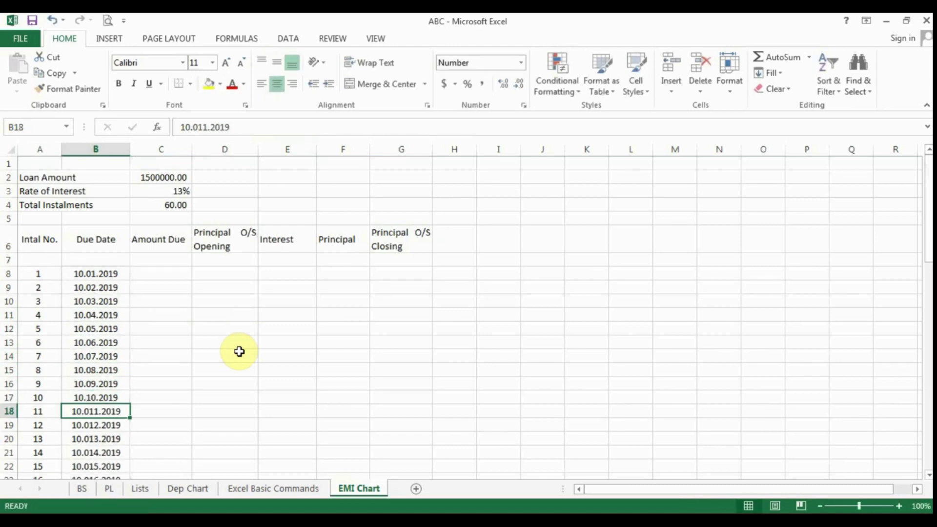
key("F2")
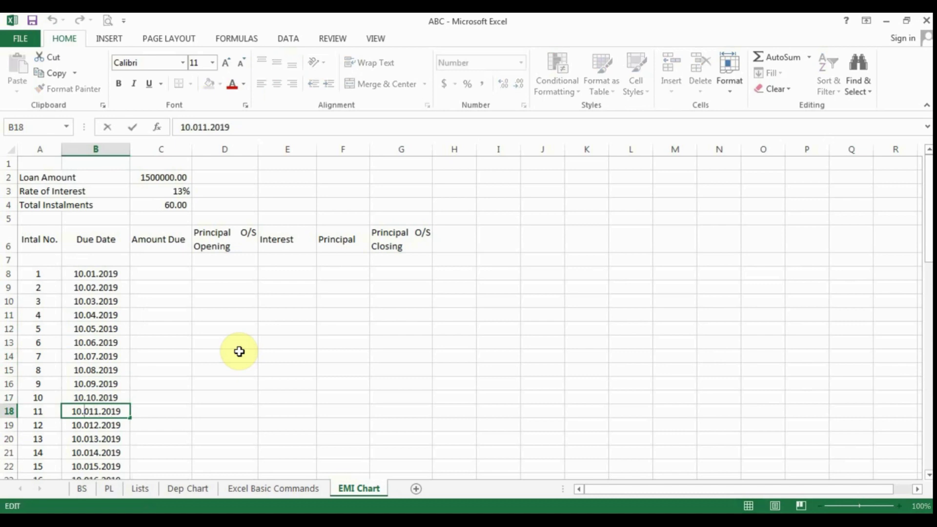
key("Delete")
key("ctrl+Return")
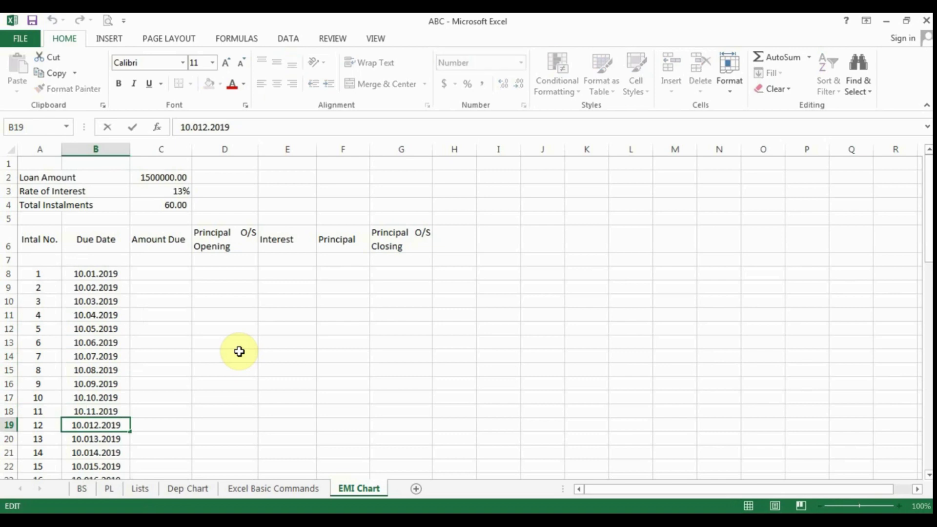
Correct the due date of instalment 12 in cell B19 to 10.12.2019.
key("Left")
key("Left")
key("Left")
key("Left")
key("Left")
key("Left")
key("Left")
key("Delete")
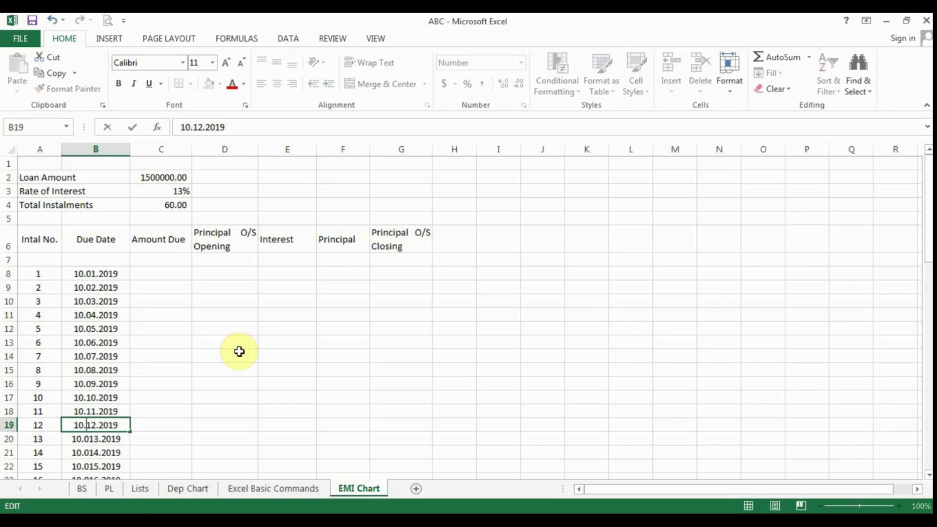
key("Return")
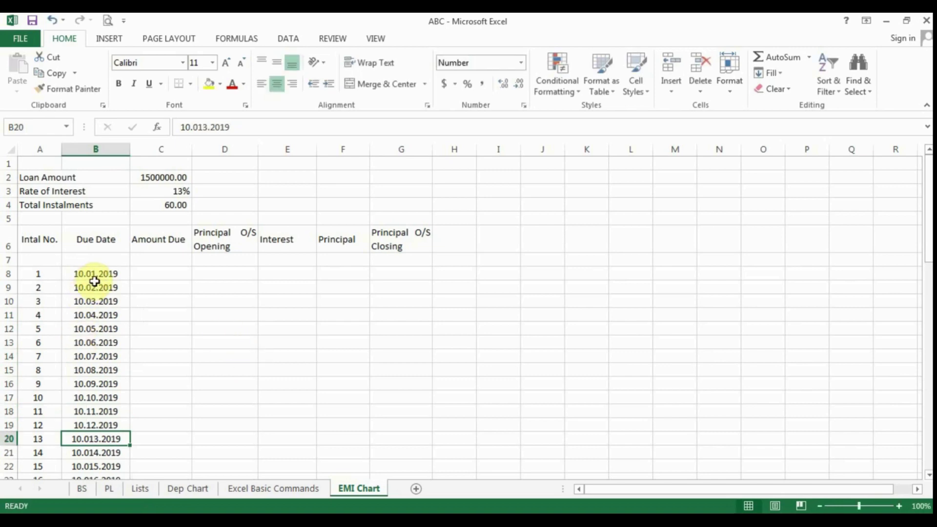
Fill the due date series from B8:B19 down to instalment 60 in B67, overwriting the wrong dates.
left_click_drag(94, 277, 110, 426)
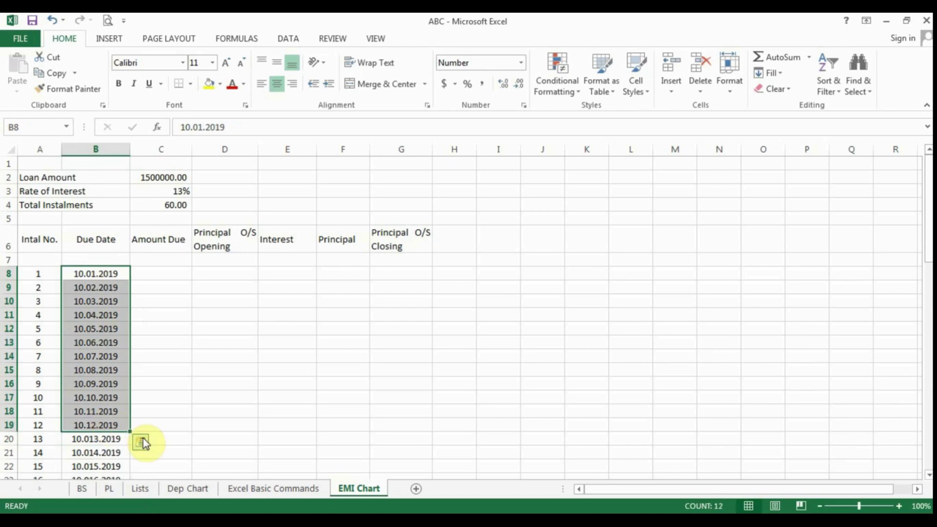
scroll(176, 434, "down", 6)
scroll(172, 410, "up", 3)
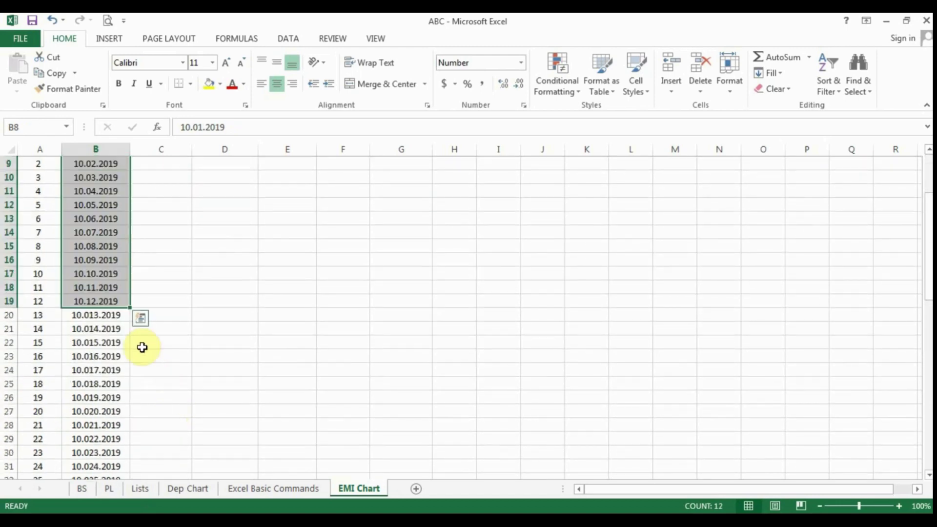
left_click_drag(130, 309, 140, 433)
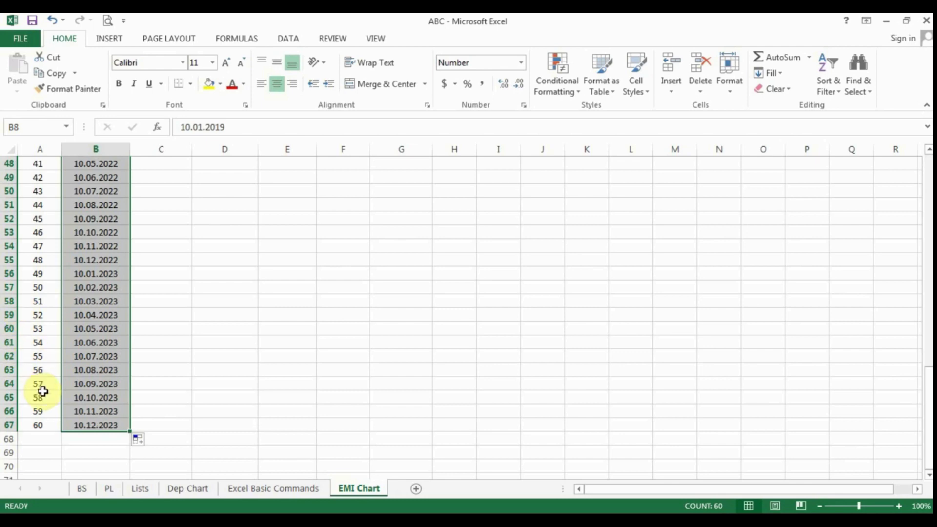
Check the filled due dates in column B from the first instalment through the year changes to the last one.
scroll(39, 389, "up", 16)
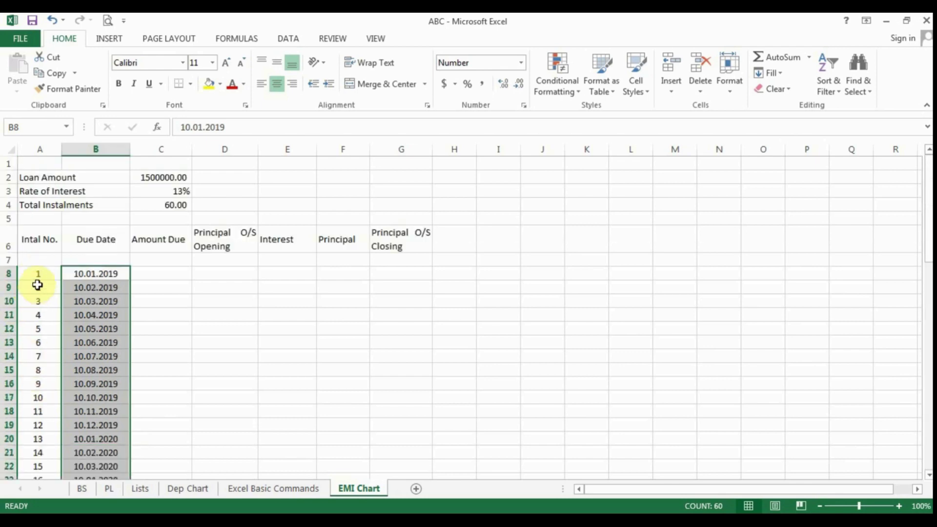
scroll(165, 355, "down", 4)
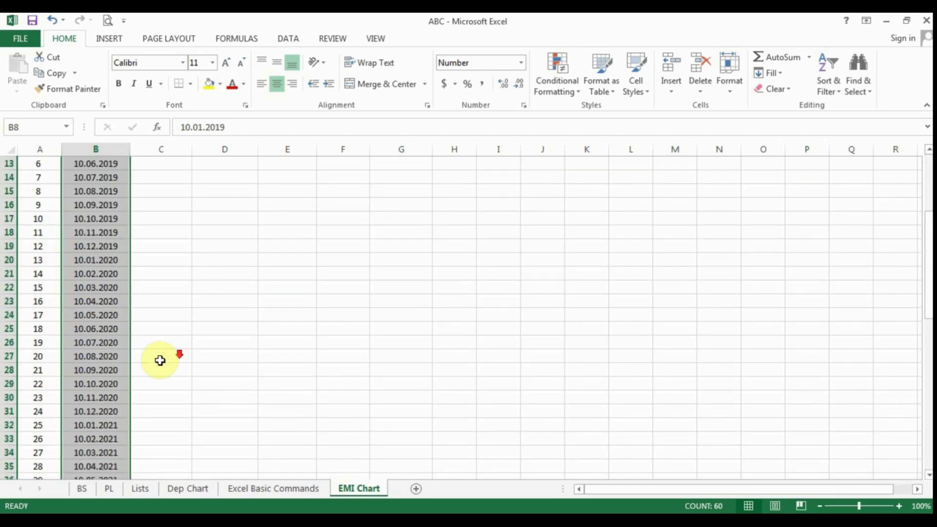
scroll(137, 308, "up", 3)
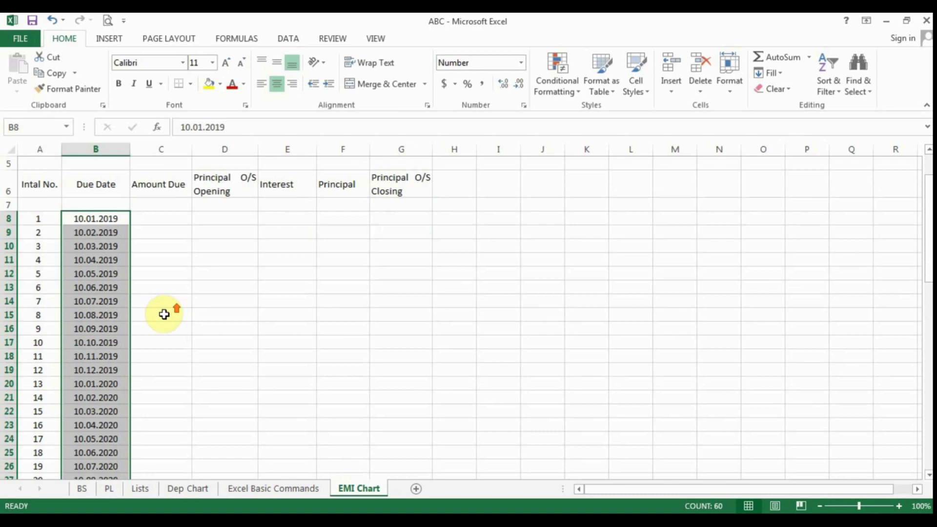
left_click(107, 372)
left_click(100, 384)
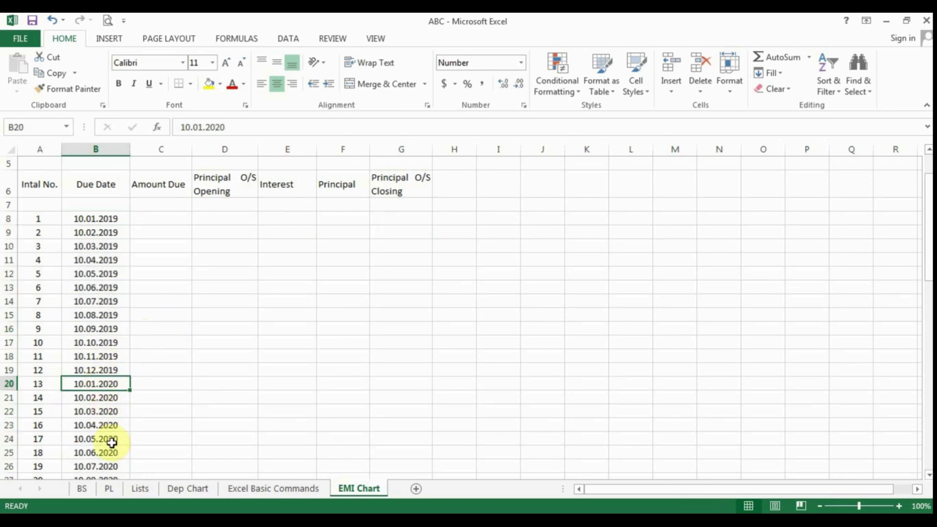
scroll(136, 434, "down", 4)
scroll(125, 402, "down", 12)
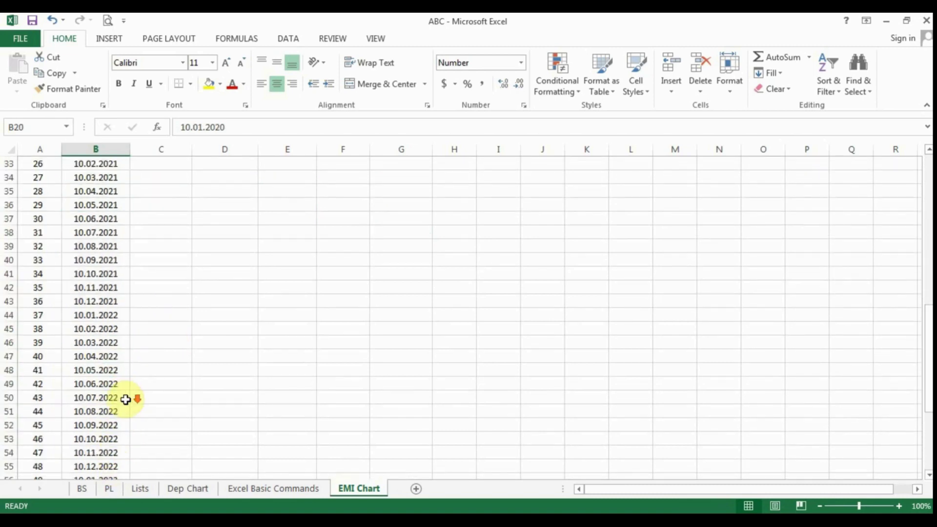
left_click(95, 356)
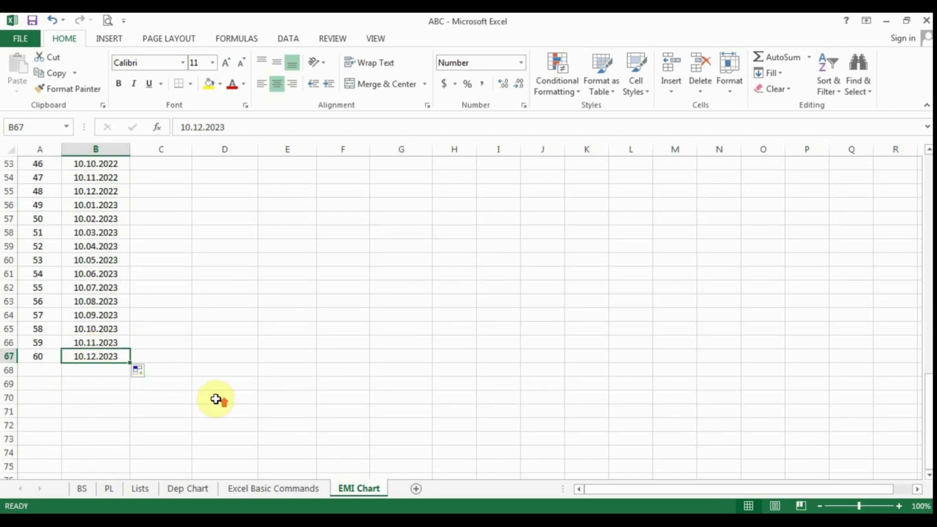
scroll(217, 398, "up", 17)
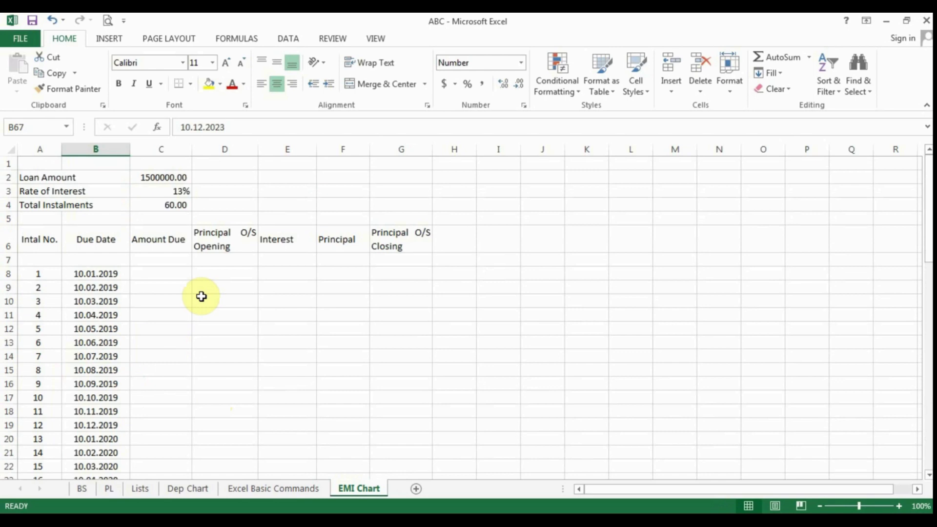
Enter the negative of the loan amount in cell C7 under Amount Due with the formula -C2.
left_click(171, 257)
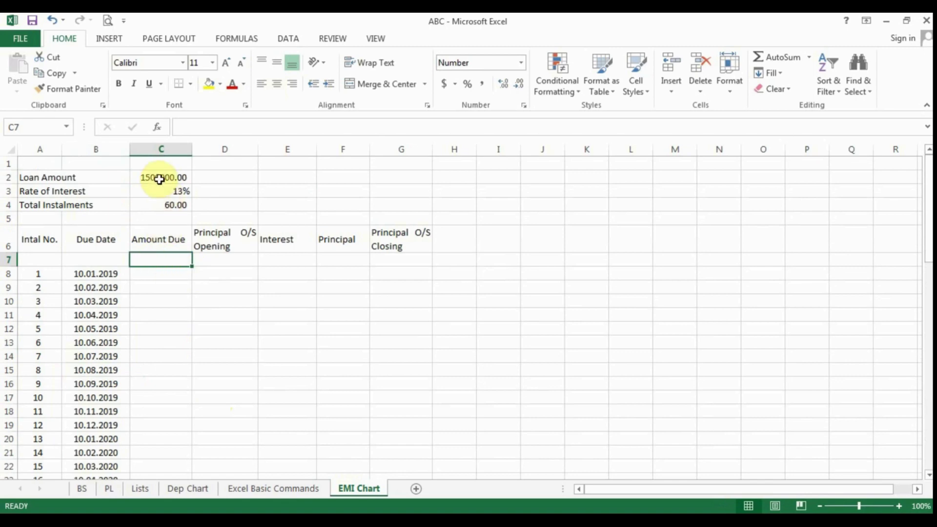
type("-")
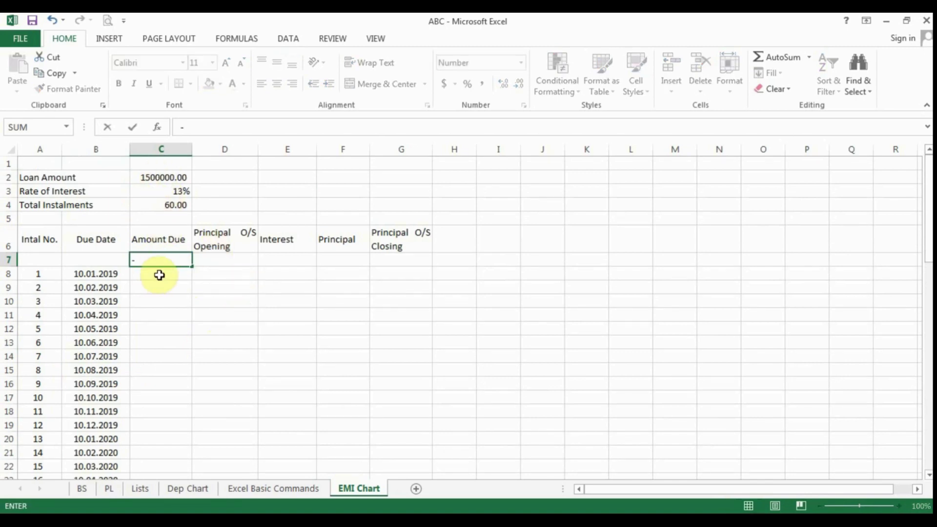
left_click(167, 179)
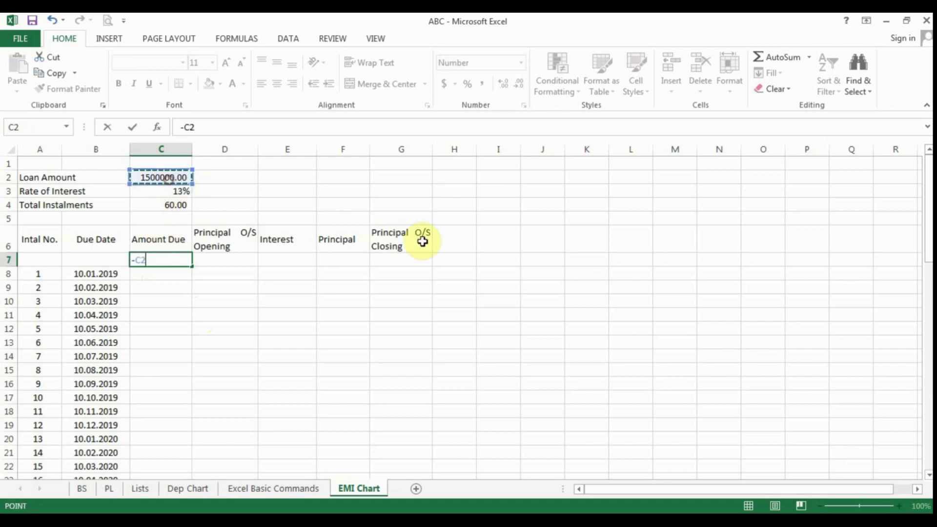
key("Return")
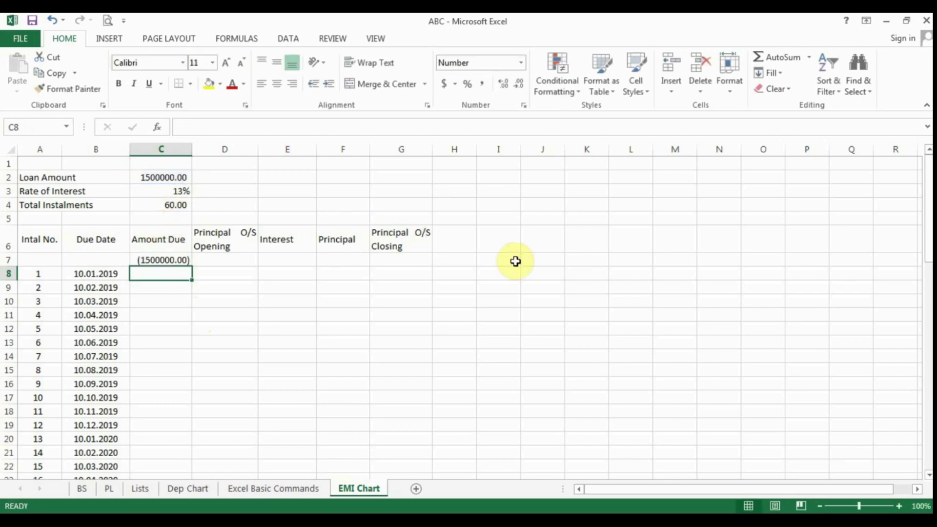
left_click(169, 260)
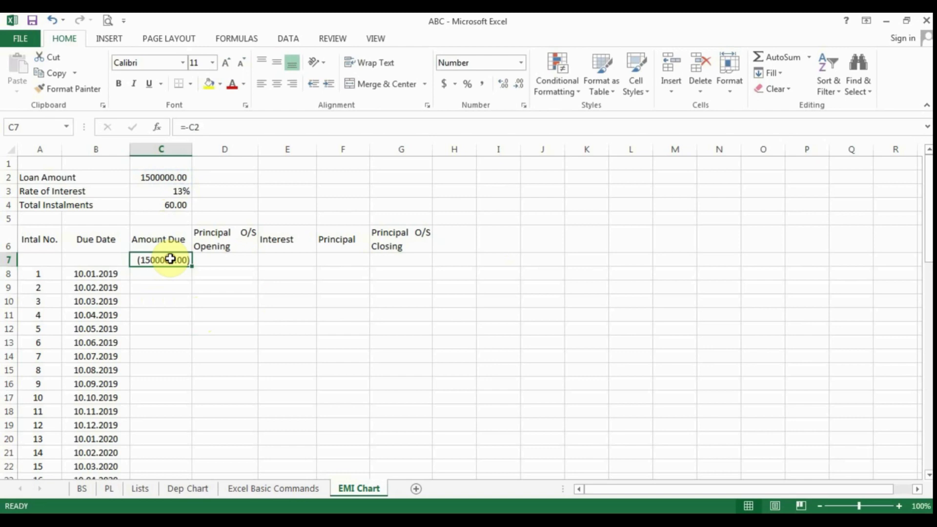
left_click(165, 177)
left_click(174, 264)
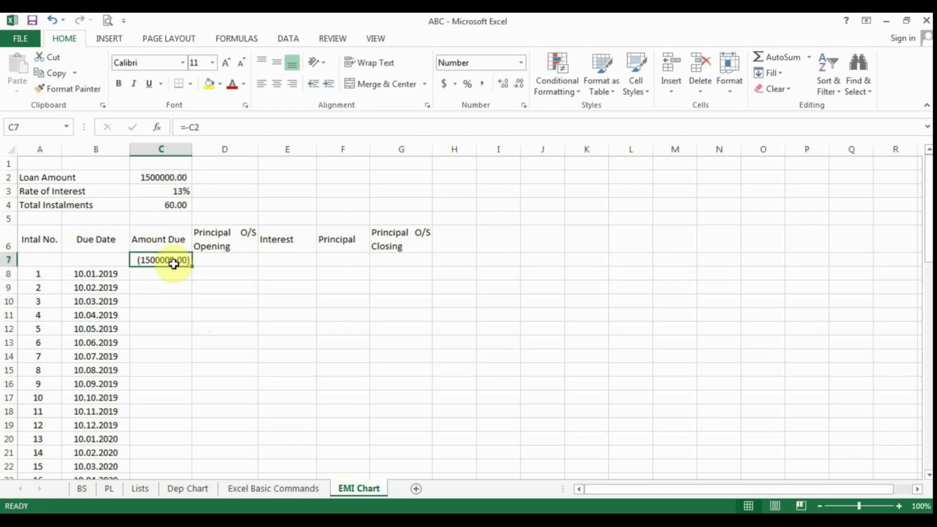
key("Return")
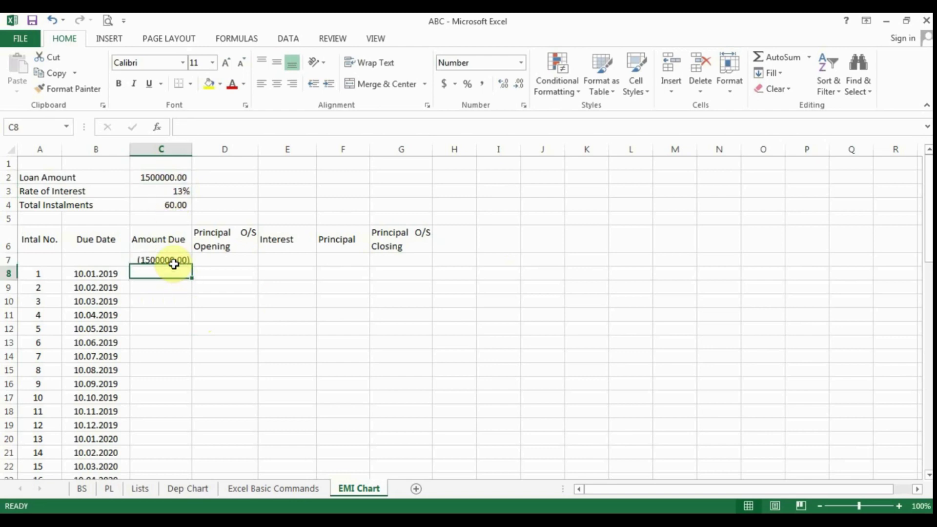
left_click(174, 263)
key("Right")
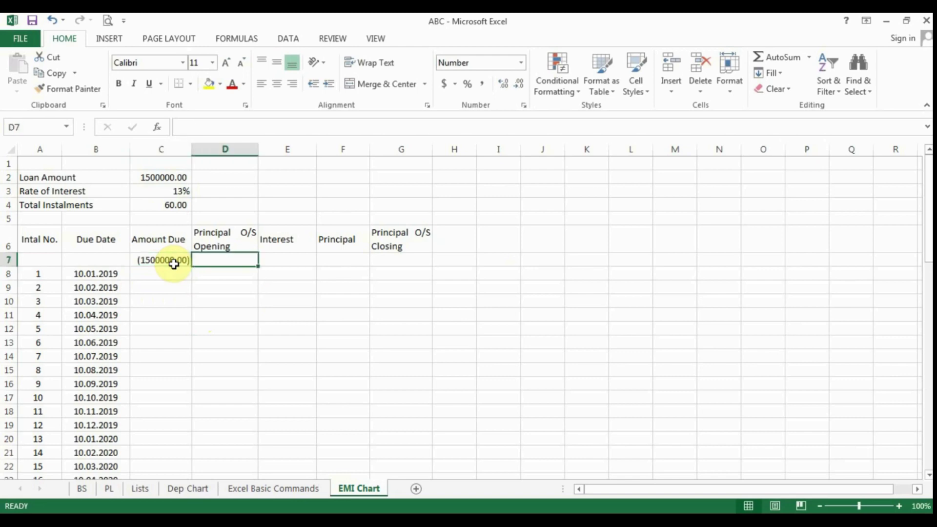
left_click(161, 262)
Enter the loan amount as the opening principal outstanding in cell D7 with the formula =SUM(C2).
left_click(211, 263)
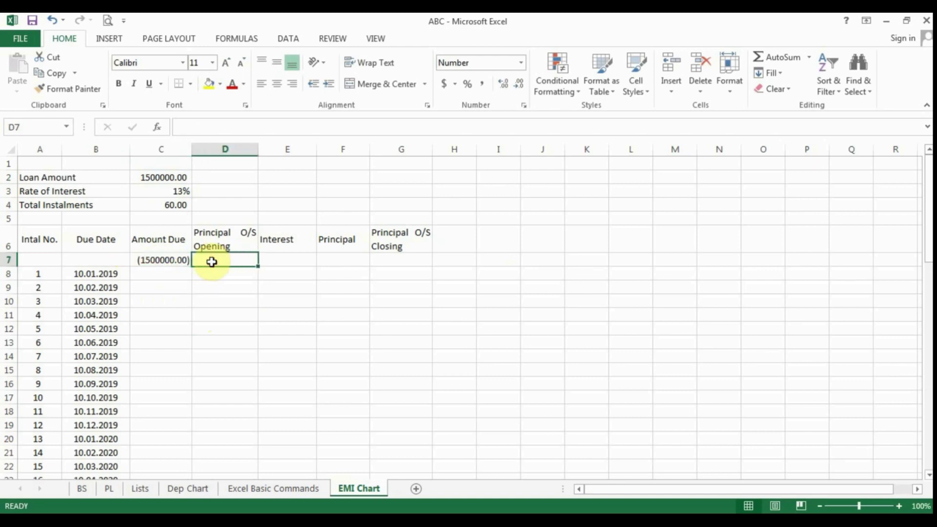
type("=")
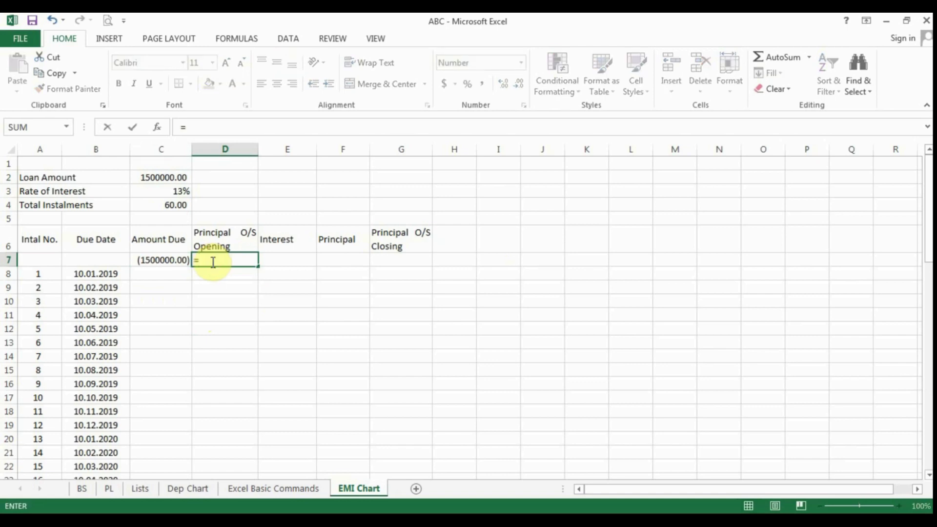
type("sum")
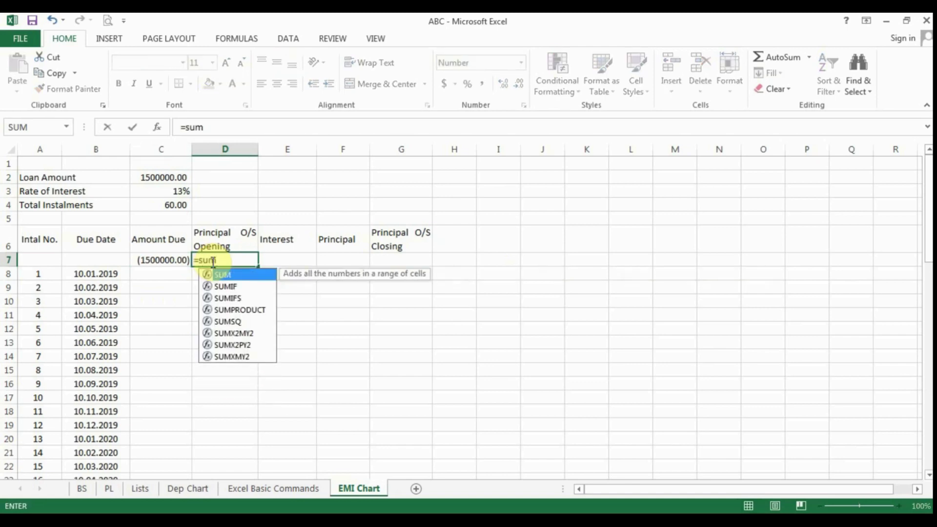
type("(")
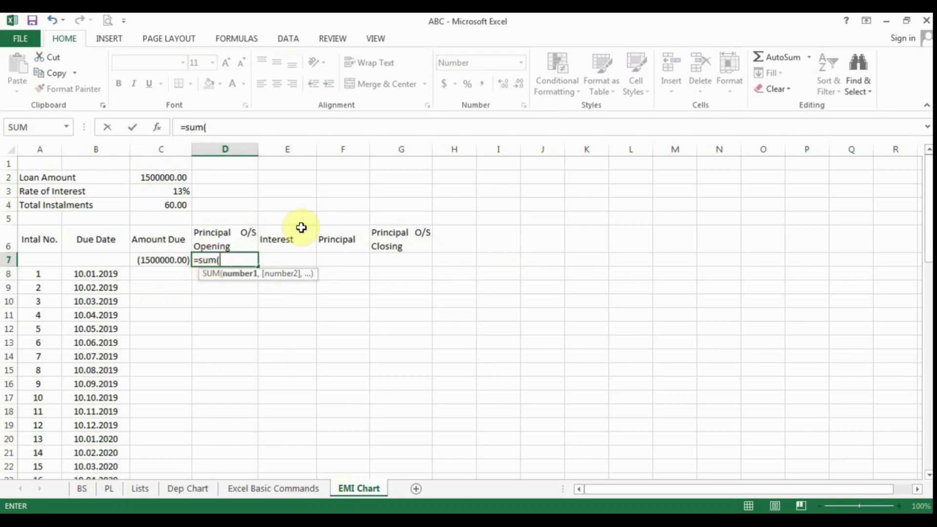
left_click(174, 173)
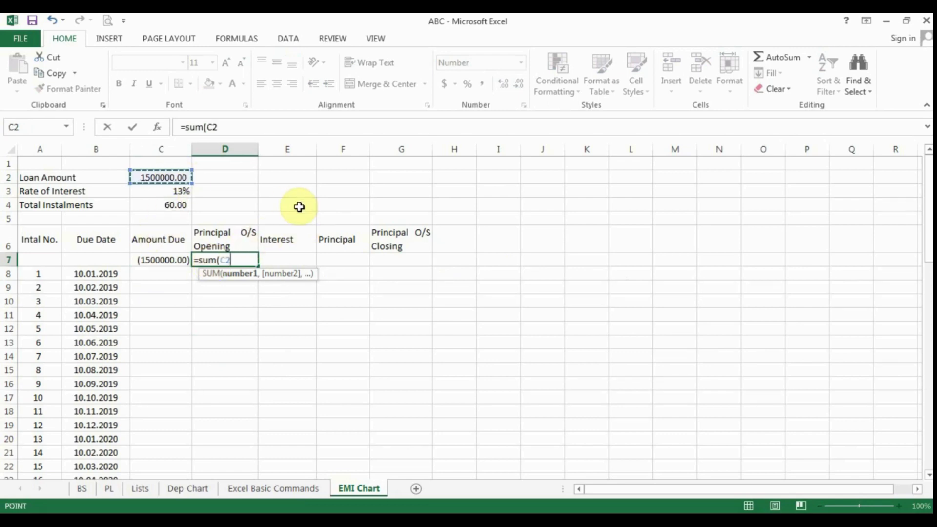
type(")")
key("Return")
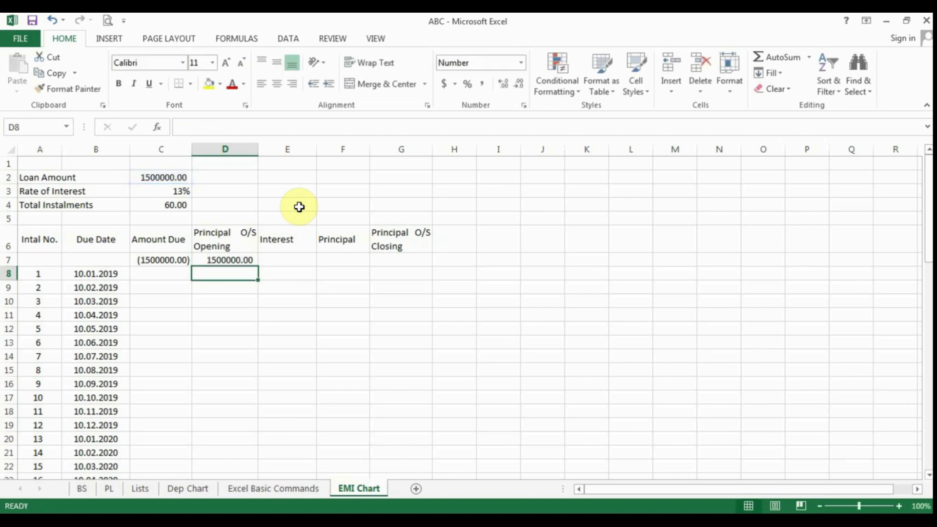
left_click(213, 259)
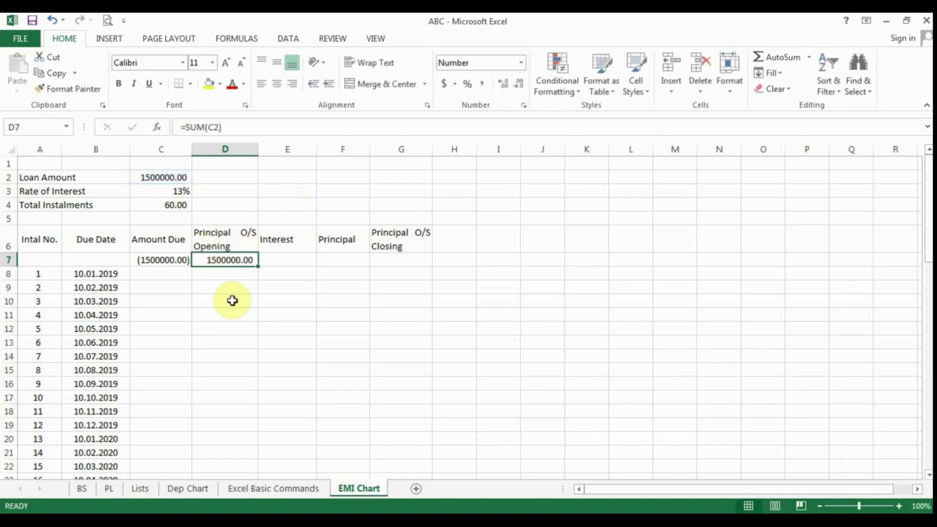
left_click(285, 261)
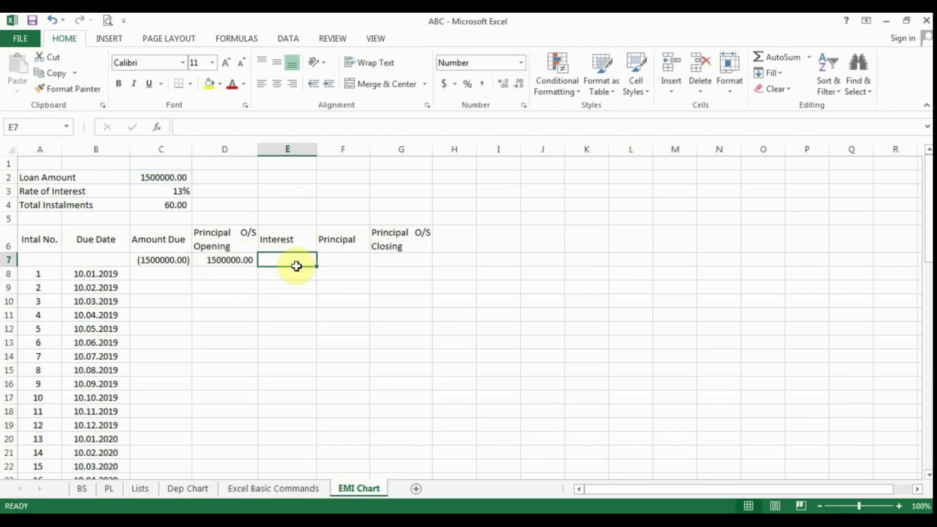
left_click(34, 271)
left_click(277, 272)
left_click(281, 259)
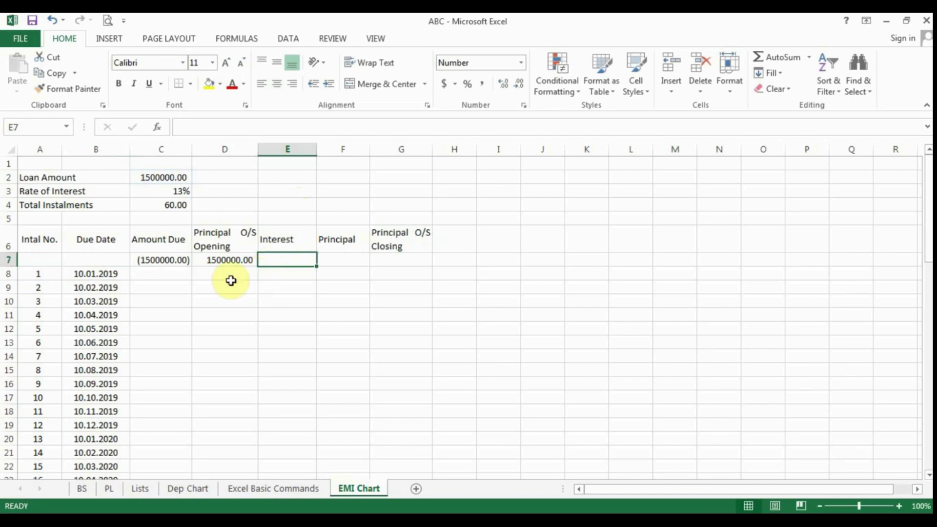
left_click(399, 256)
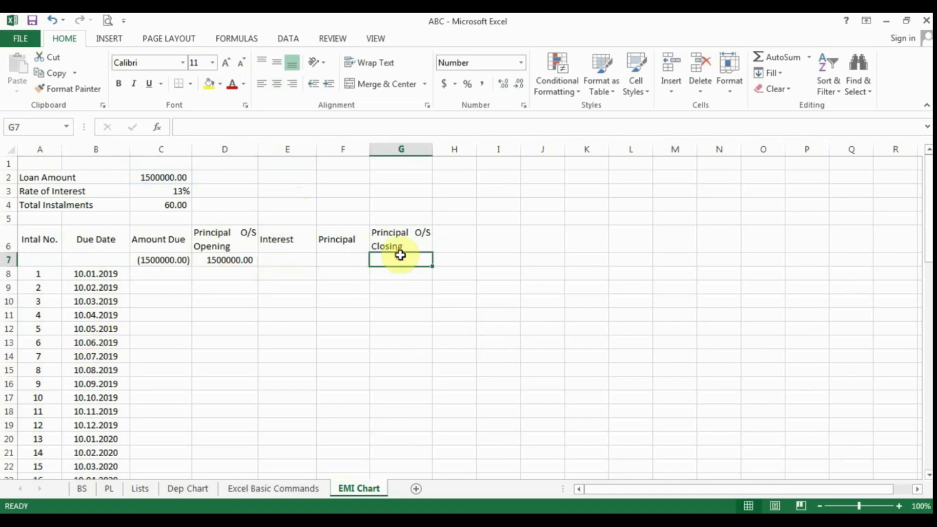
left_click(115, 272)
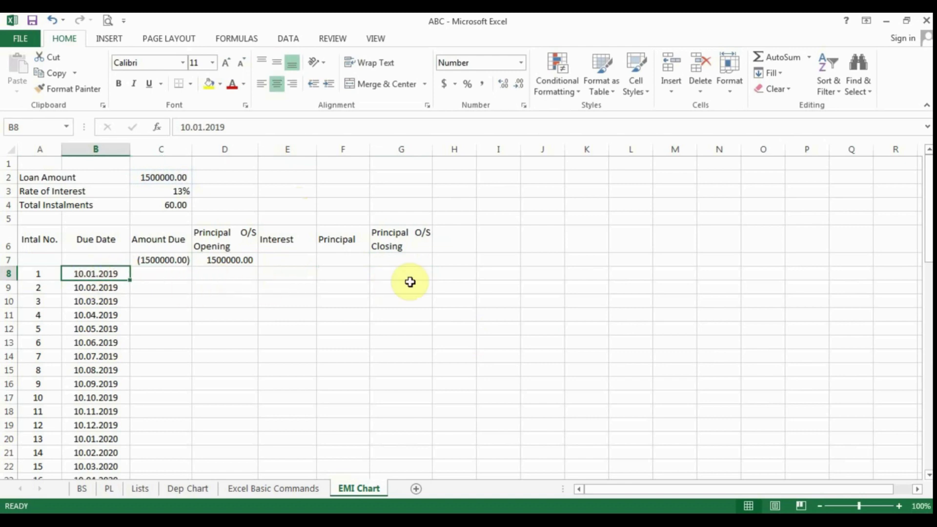
Enter the closing principal outstanding in cell G7 with the formula =SUM(D7).
left_click(399, 257)
type("=")
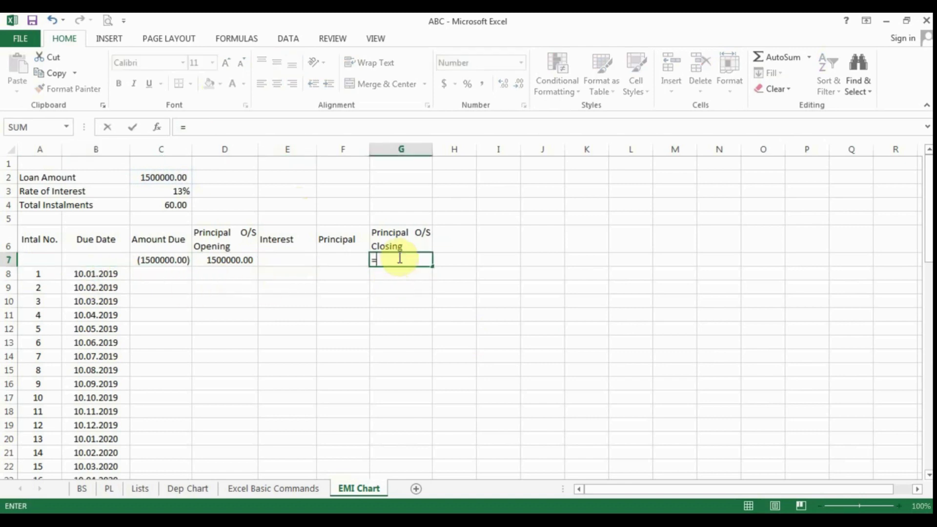
type("sum(")
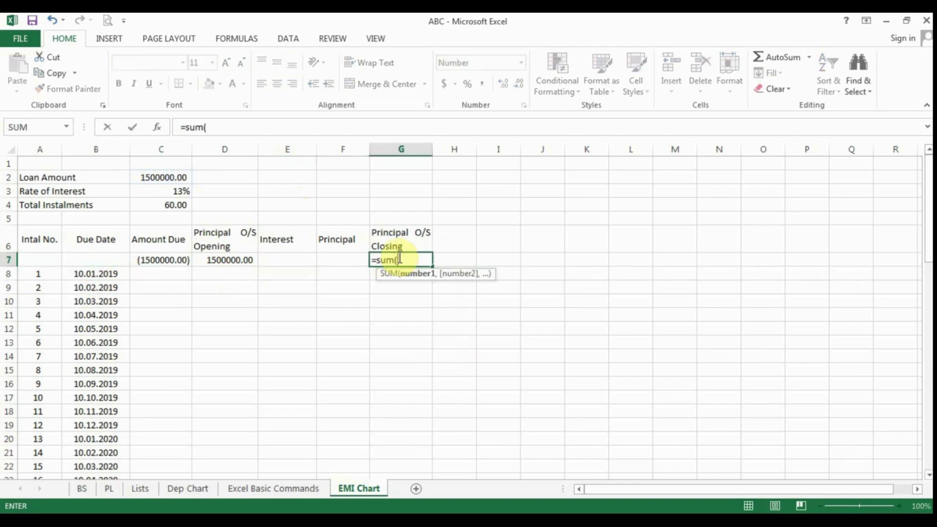
key("Left")
key("Left")
key("Left")
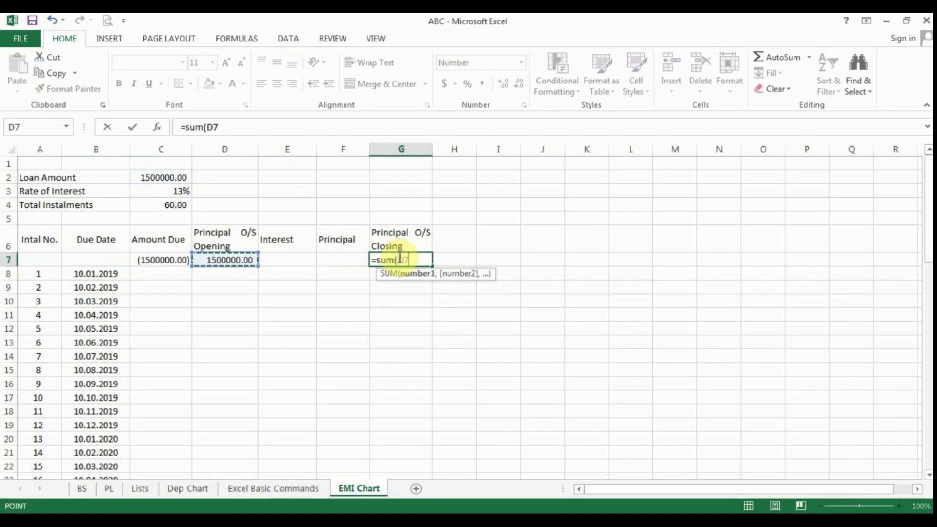
key("Return")
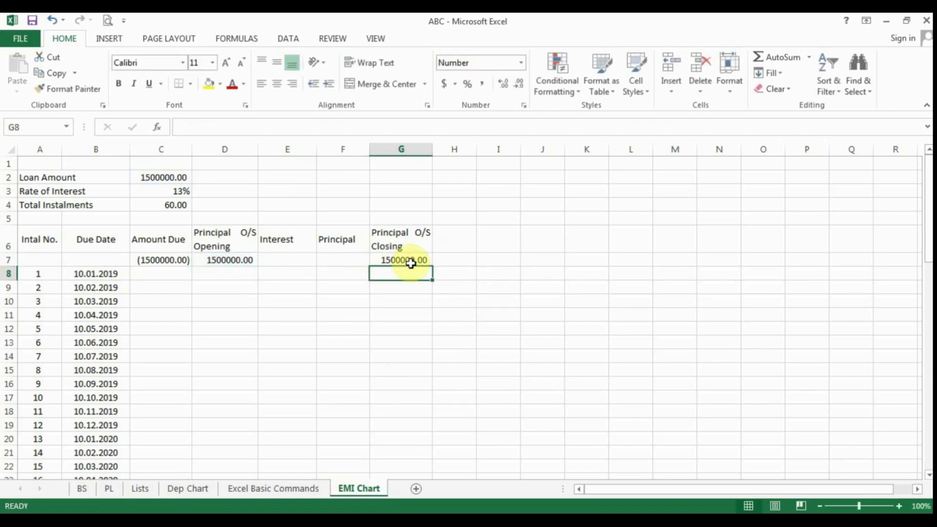
left_click(411, 260)
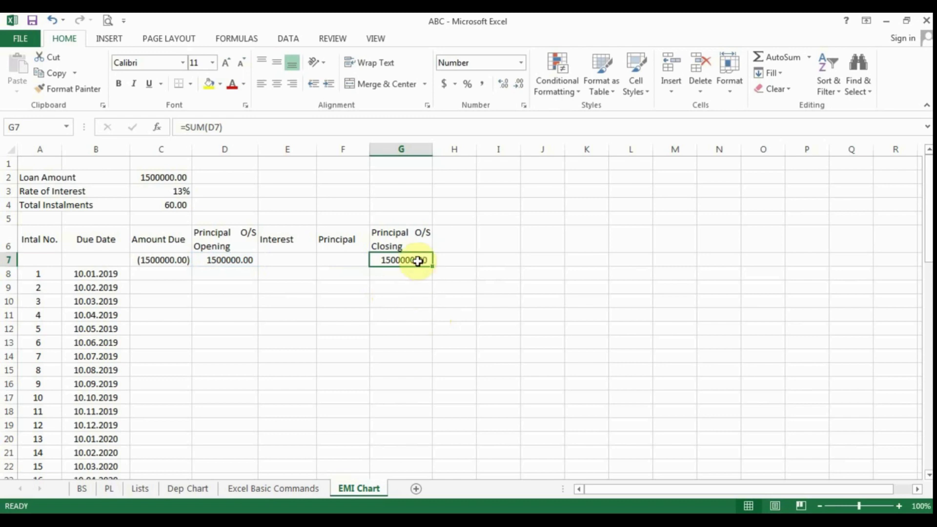
Enter the opening principal of instalment 1 in cell D8 with a SUM formula referring to the previous closing balance in G7.
left_click(220, 277)
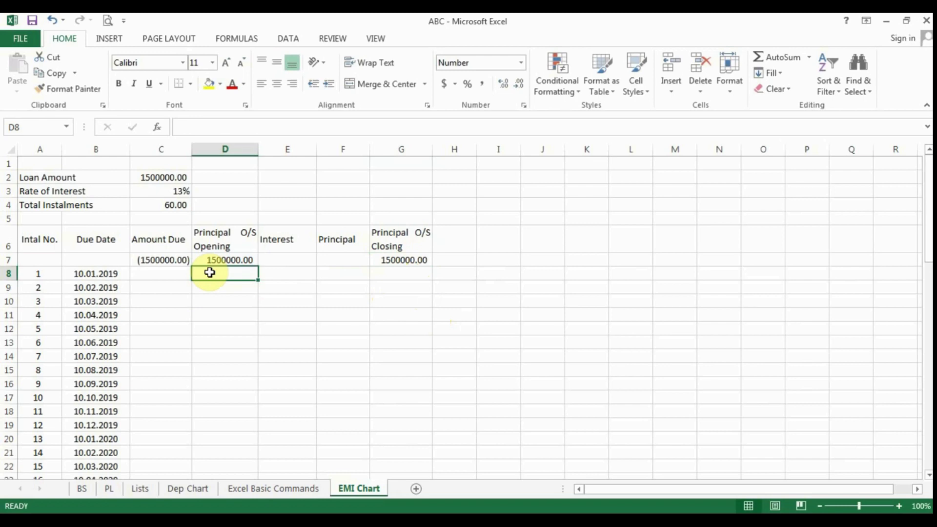
type("=s")
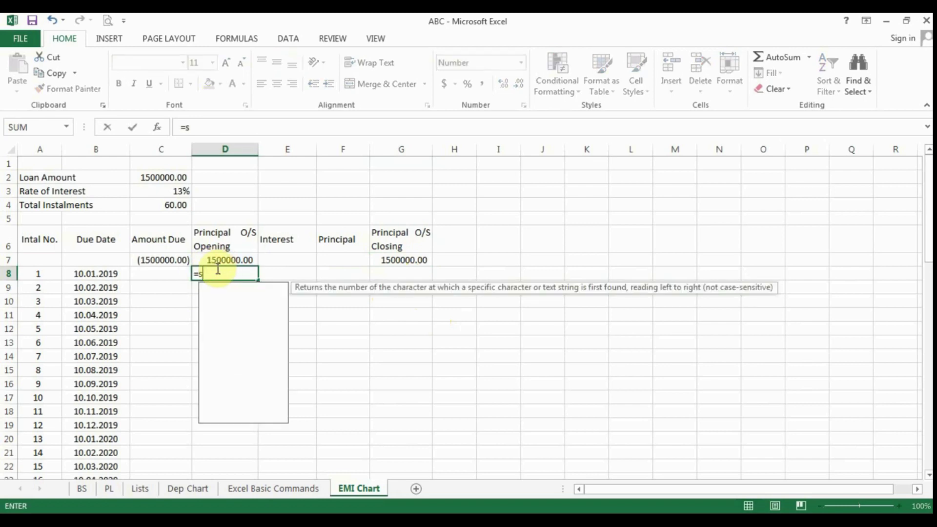
type("um(")
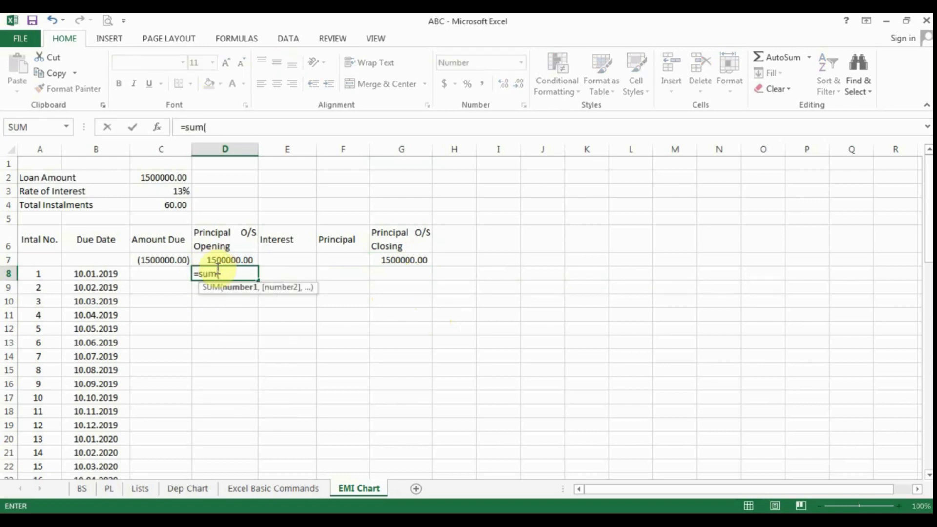
key("Right")
key("Right")
key("Right")
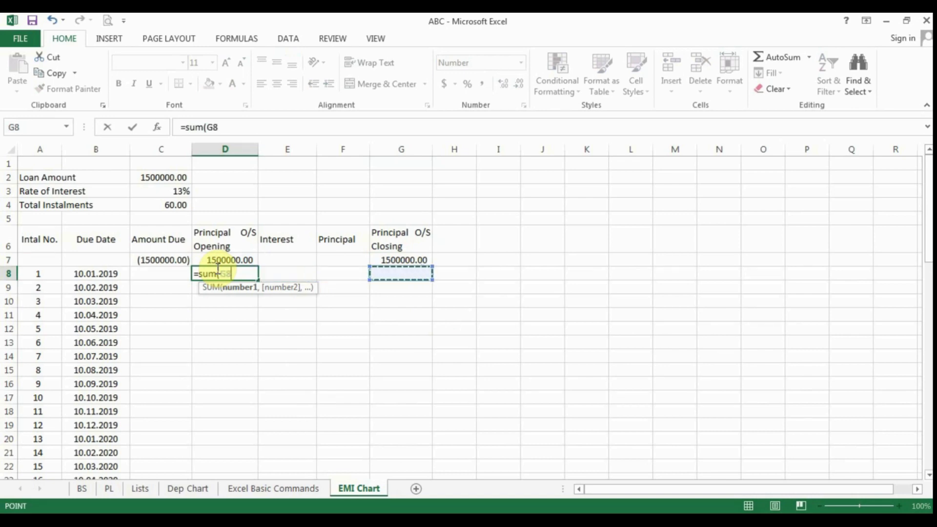
key("Up")
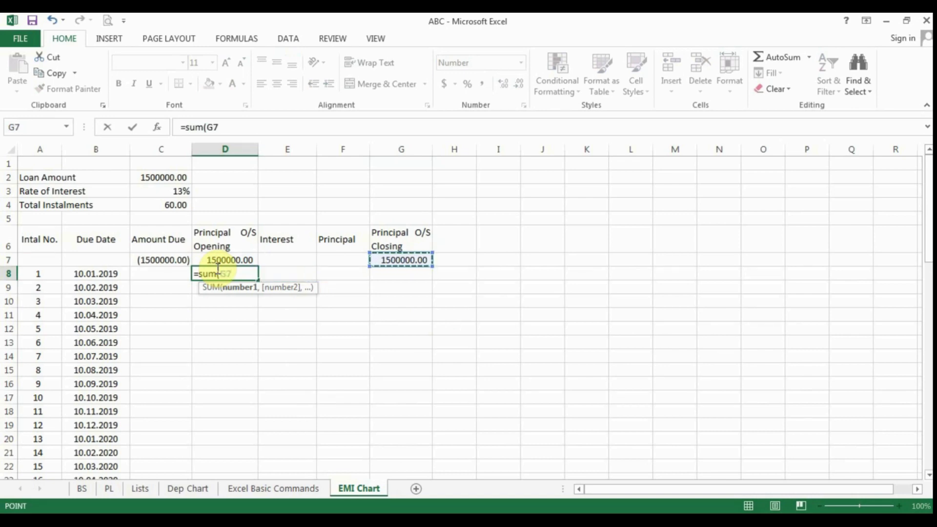
key("Return")
Start a PMT formula in cell H2 with a monthly interest rate of 1.083333%.
left_click(483, 180)
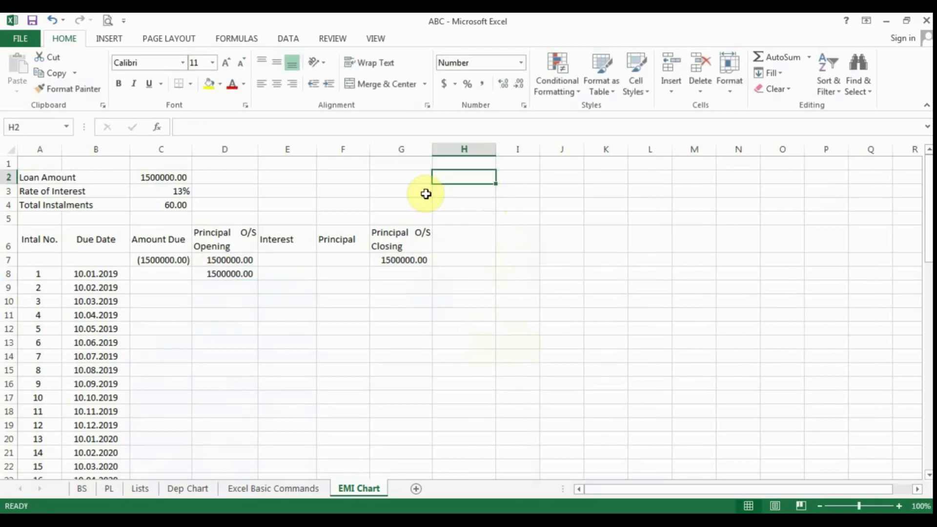
type("=")
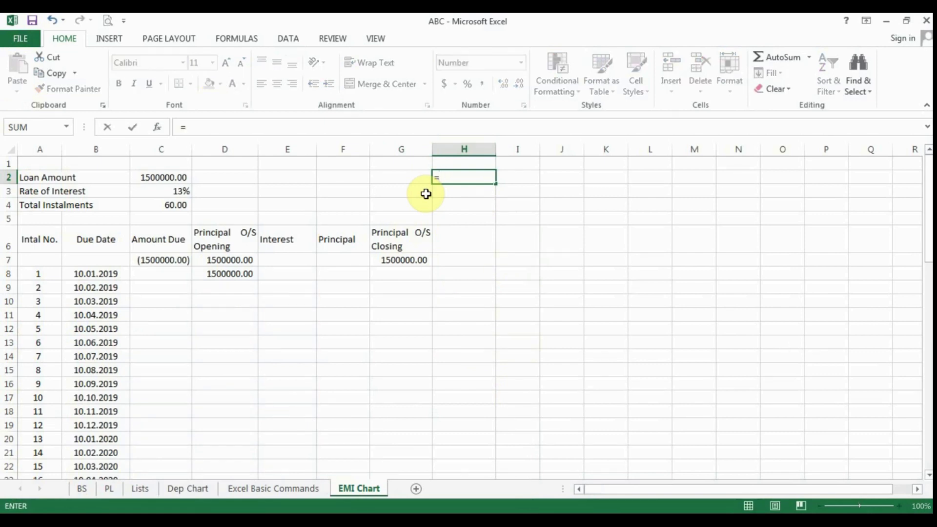
type("pmt")
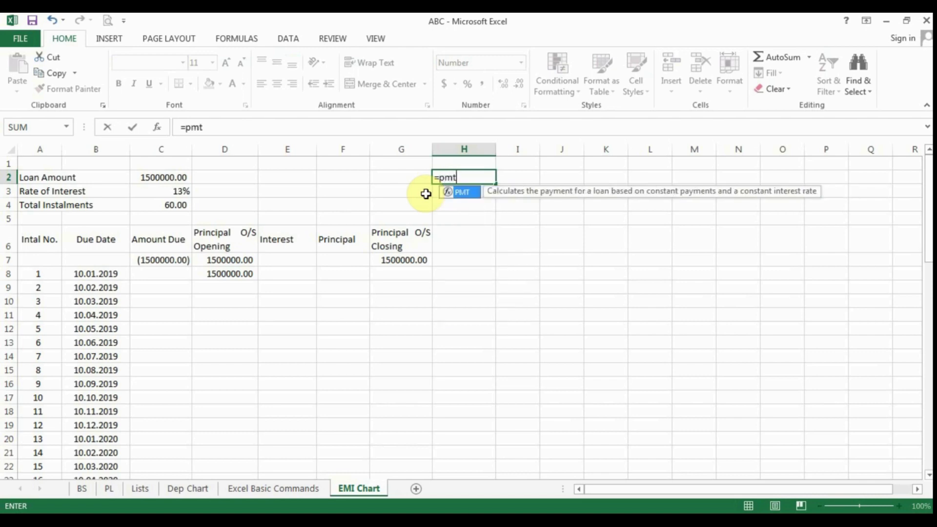
type("(")
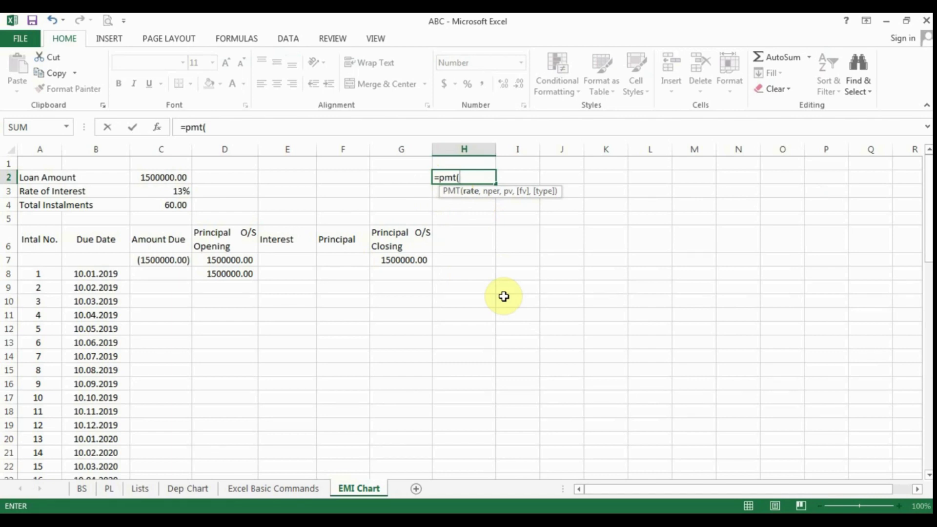
type("1.08333")
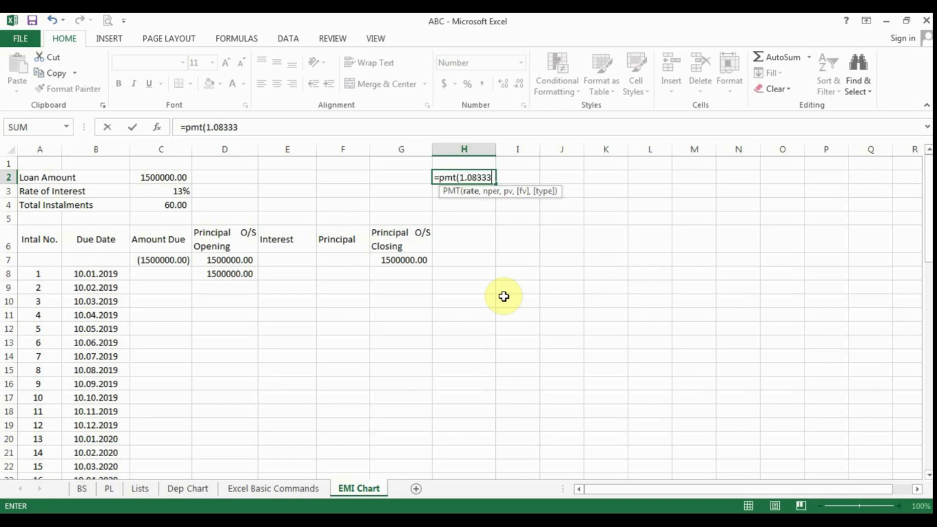
type("3%,")
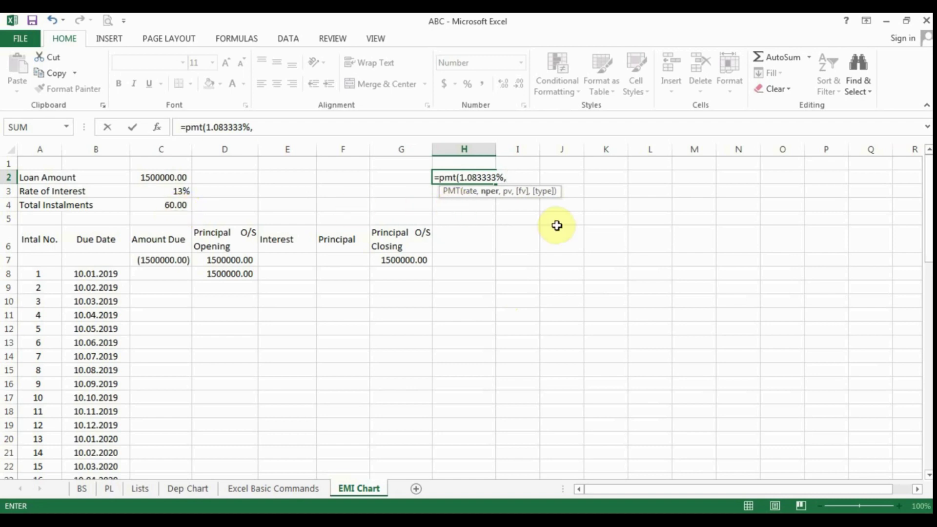
Complete the PMT formula in H2 with 60 periods, a present value of 1500000, future value 0 and type 0.
type("50")
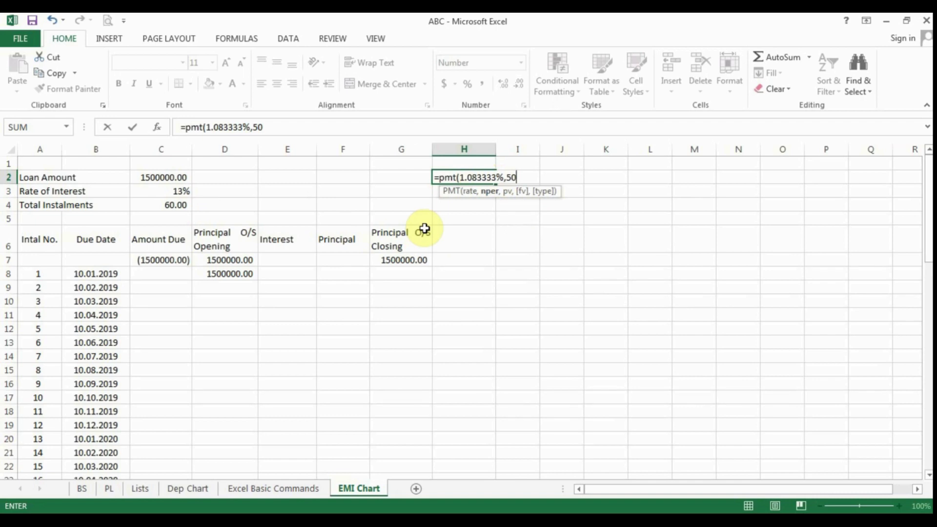
key("BackSpace")
key("BackSpace")
type("60")
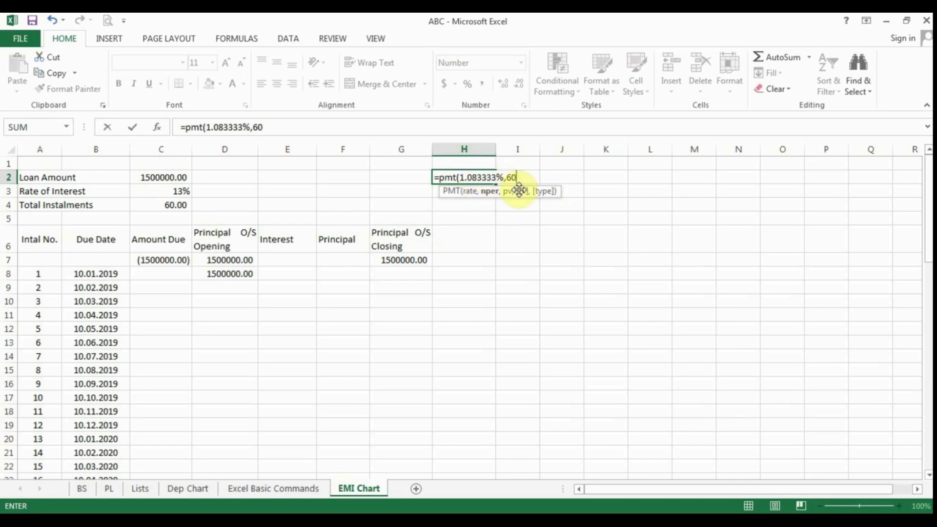
type(",")
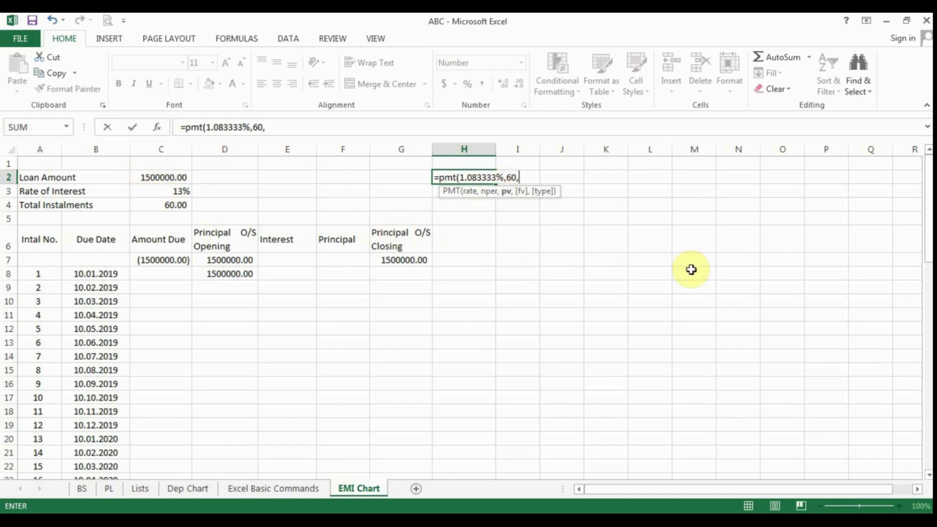
type("1500000")
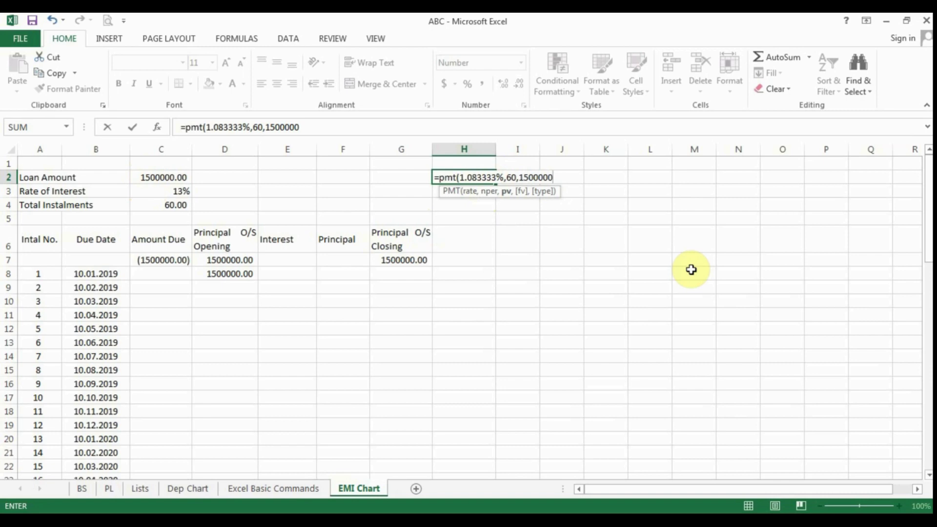
type(",0")
type(",0,")
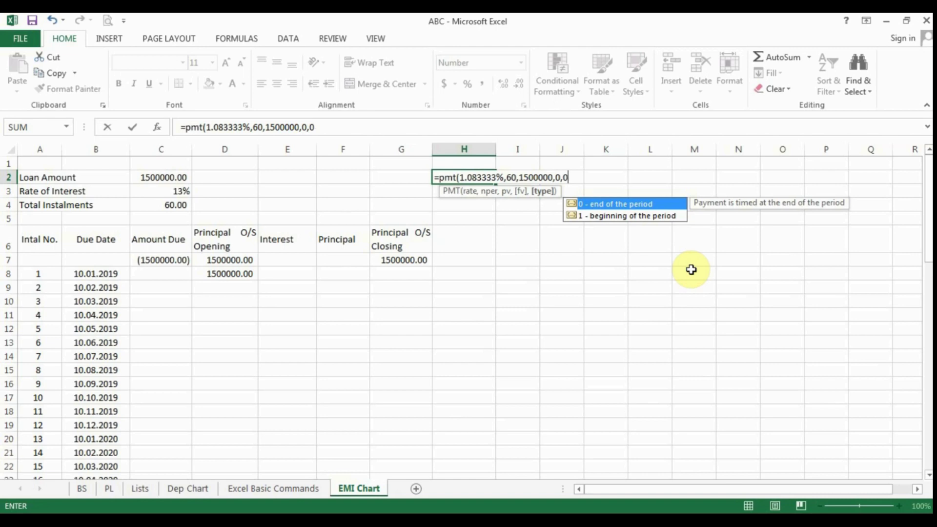
type("0)")
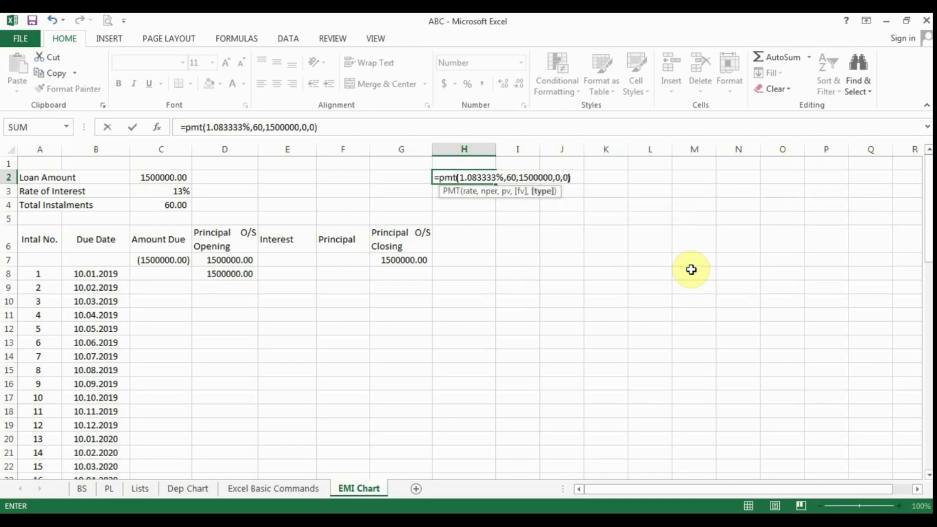
key("Return")
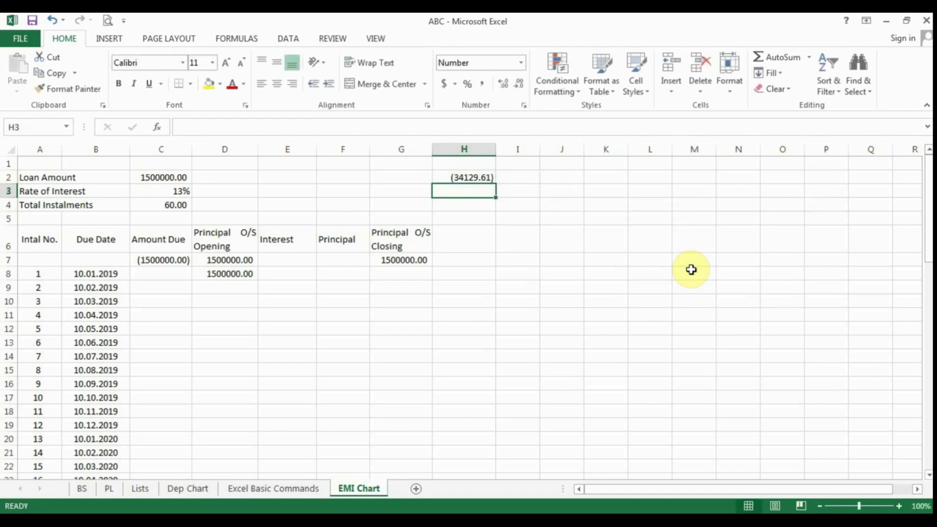
Enter the calculated instalment of 34129.61 as the amount due for instalment 1 in cell C8.
left_click(465, 179)
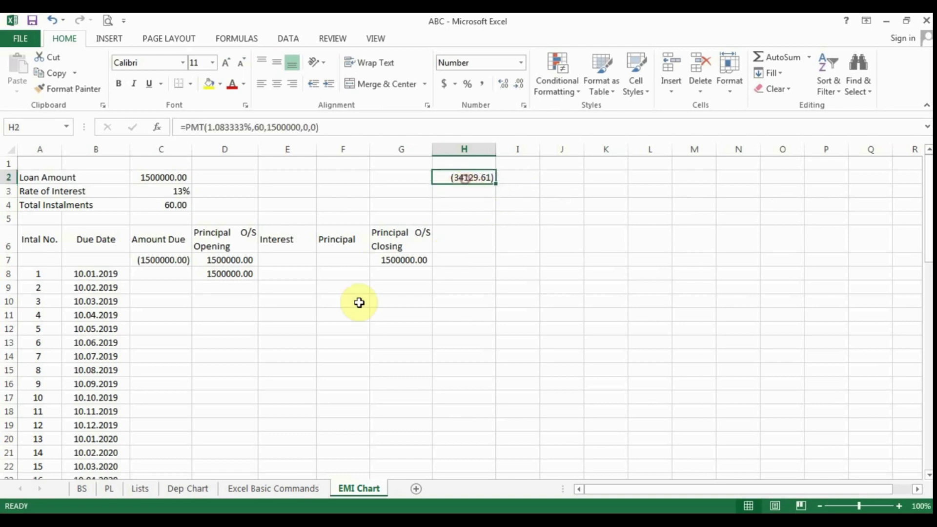
left_click(167, 272)
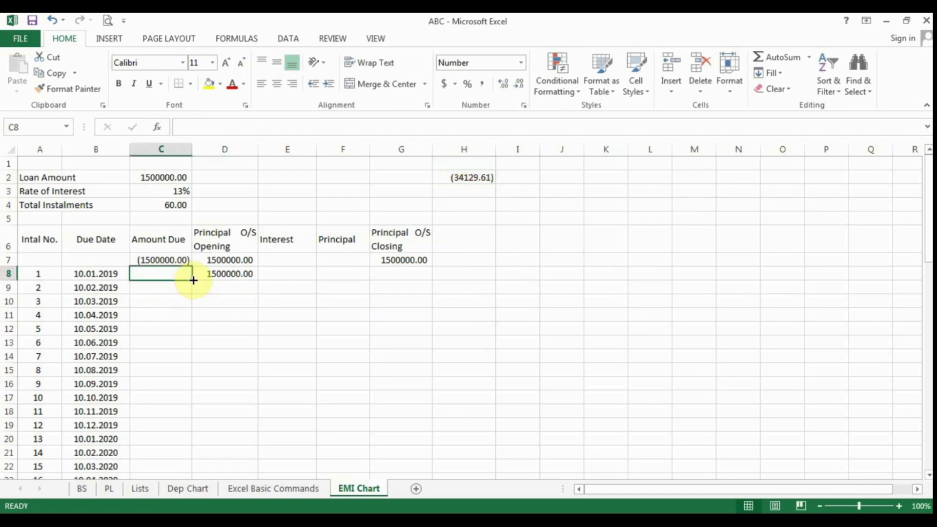
type("34129.61")
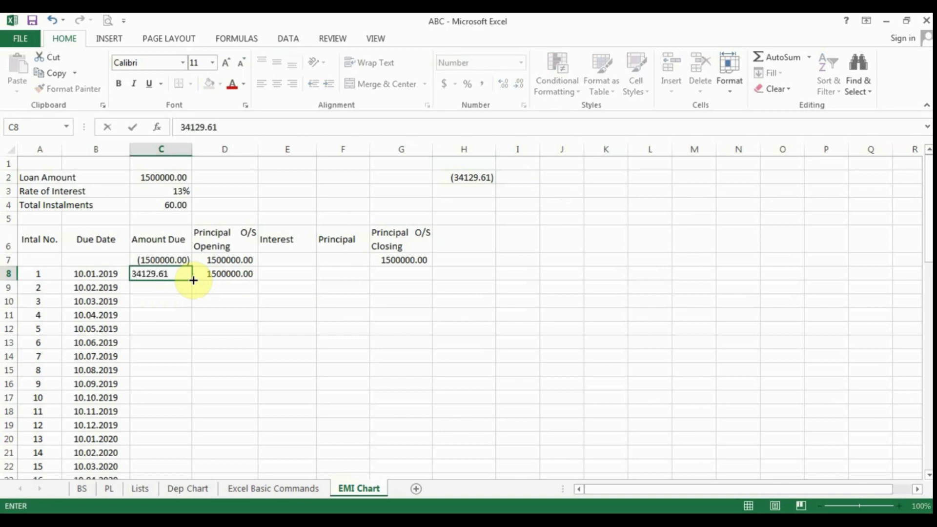
key("Return")
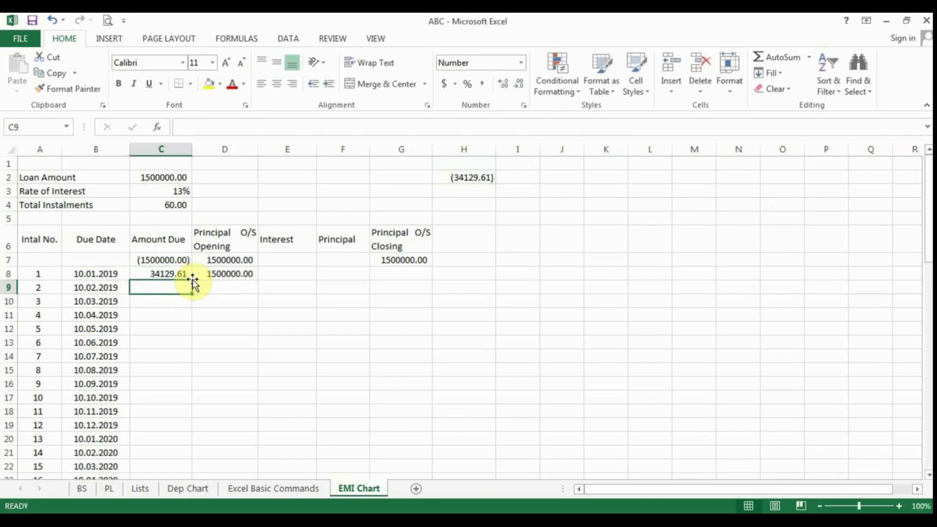
Copy the amount due in C8 to the remaining instalments in C9:C67.
left_click(156, 272)
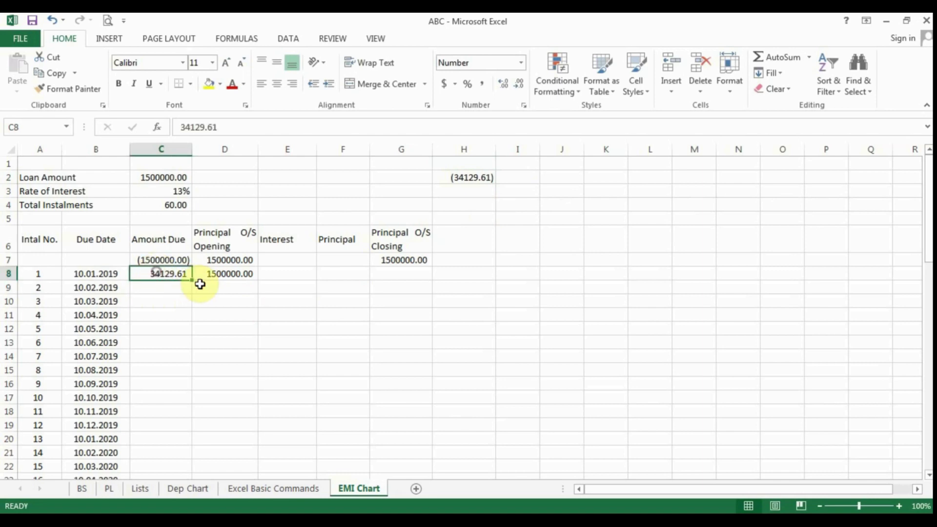
right_click(163, 277)
left_click(195, 262)
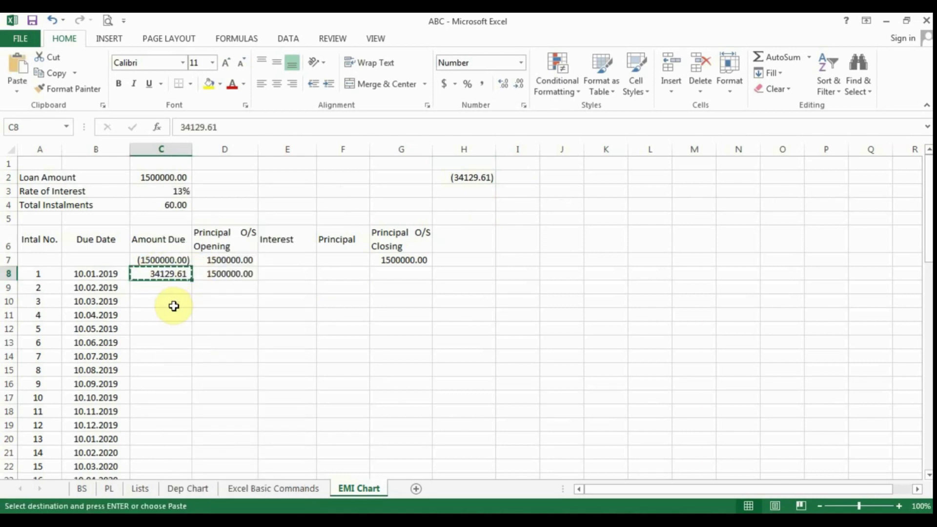
left_click_drag(176, 287, 161, 424)
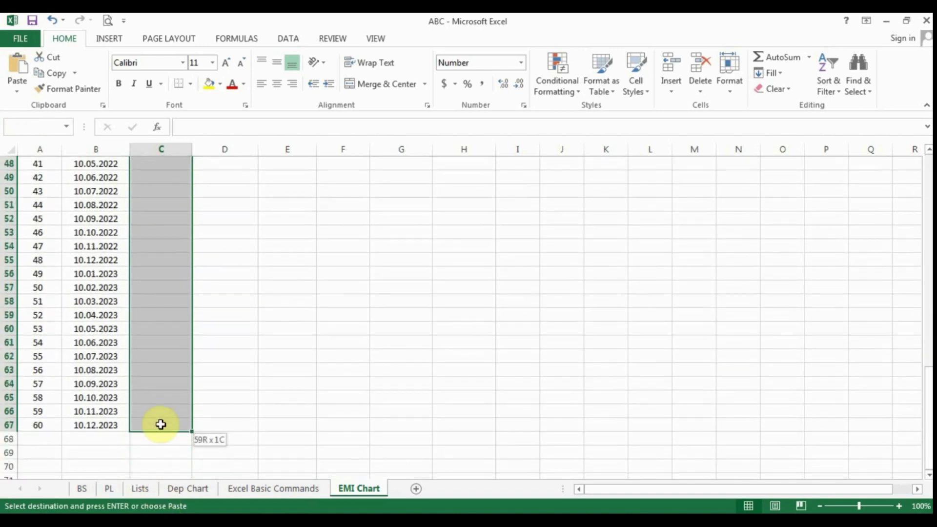
right_click(153, 372)
left_click(182, 156)
scroll(313, 359, "up", 1)
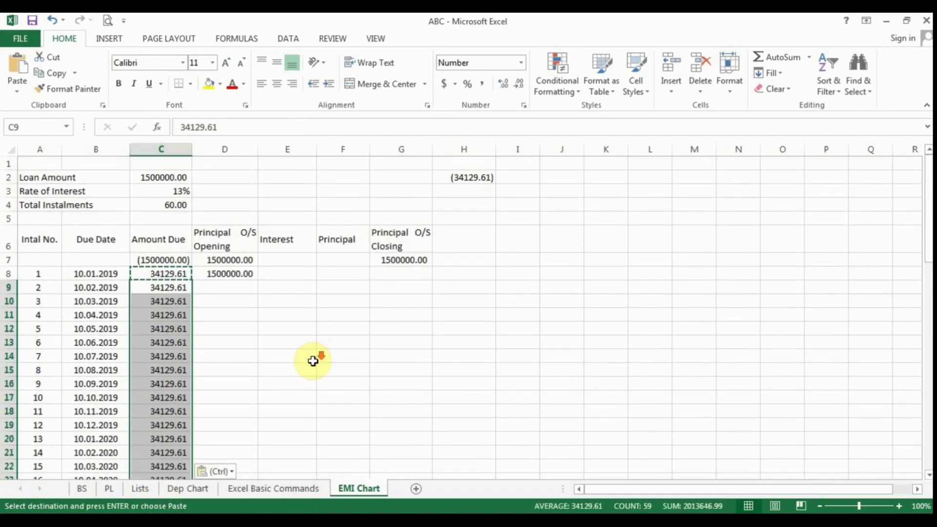
scroll(314, 362, "down", 13)
scroll(313, 362, "down", 7)
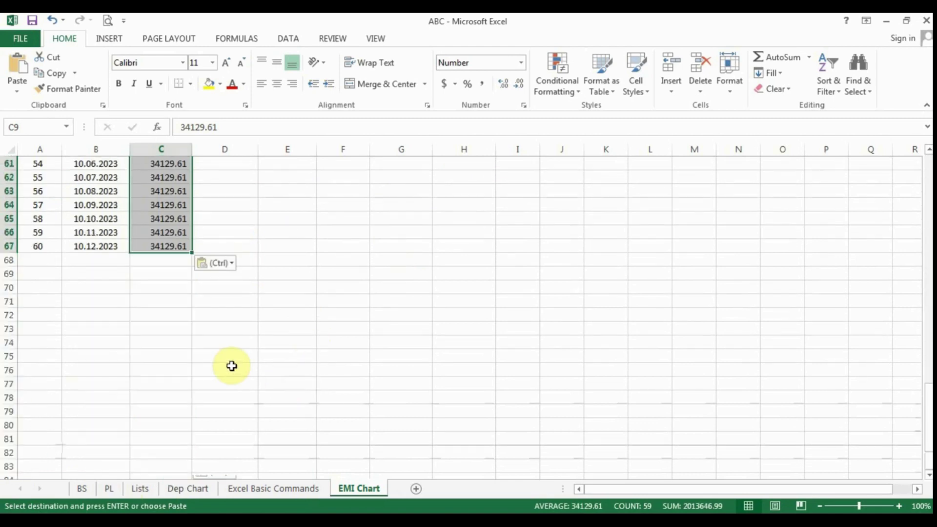
key("Return")
Total the Amount Due column in cell C68 with the formula =SUM(C7:C67).
scroll(205, 363, "down", 15)
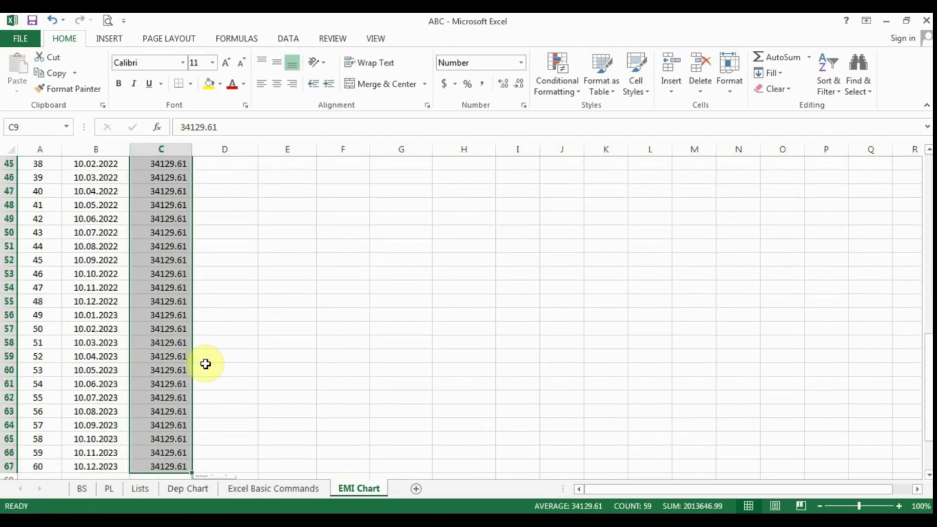
scroll(202, 370, "down", 5)
left_click(157, 259)
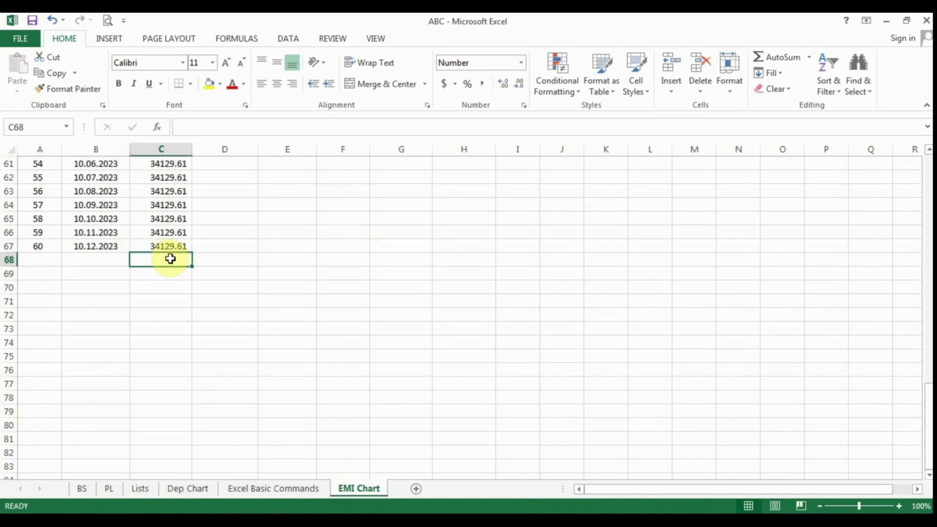
type("=s")
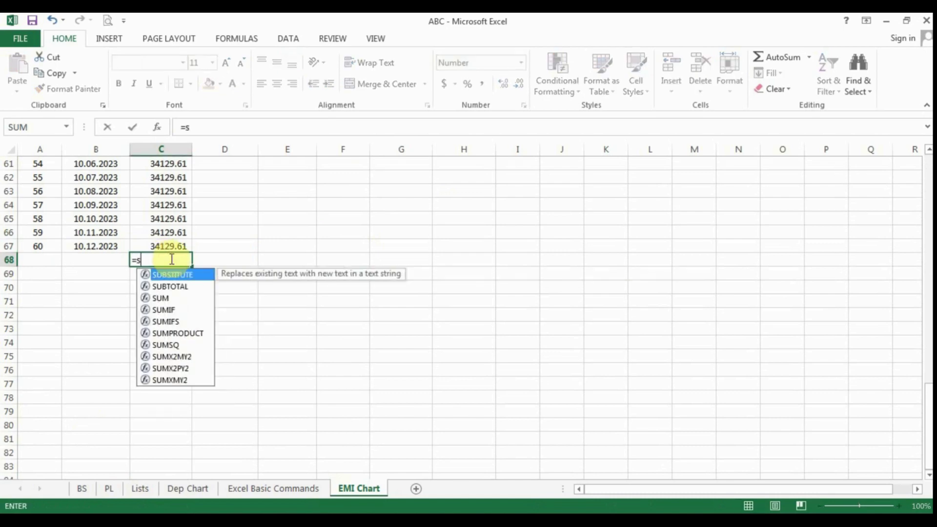
type("um(")
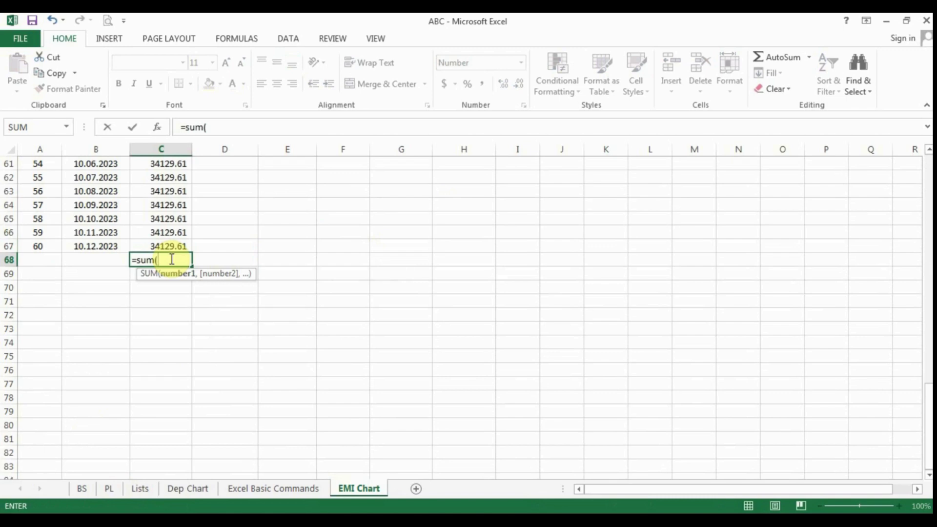
key("Up")
key("shift+Up")
key("shift+Up")
key("shift+Up")
key("shift+Up")
key("shift+Up")
key("shift+Up")
key("shift+Up")
key("shift+Up")
key("shift+Up")
key("shift+Up")
key("shift+Up")
key("shift+Up")
key("shift+Up")
key("shift+Up")
key("shift+Up")
key("shift+Up")
key("shift+Up")
key("shift+Up")
key("shift+Up")
key("shift+Up")
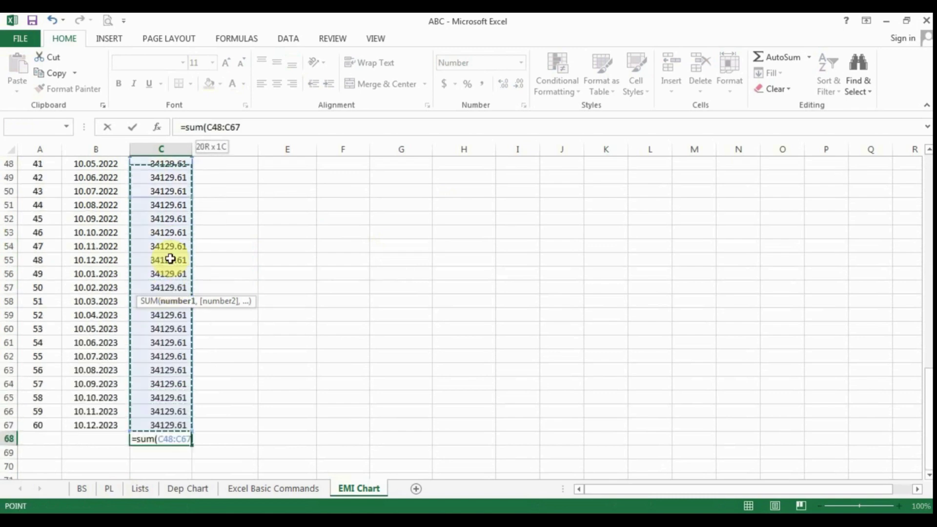
key("shift+Up")
key("shift+Up")
key("shift+Up")
key("shift+Up")
key("shift+Up")
key("shift+Up")
key("shift+Up")
key("shift+Up")
key("shift+Up")
key("shift+Up")
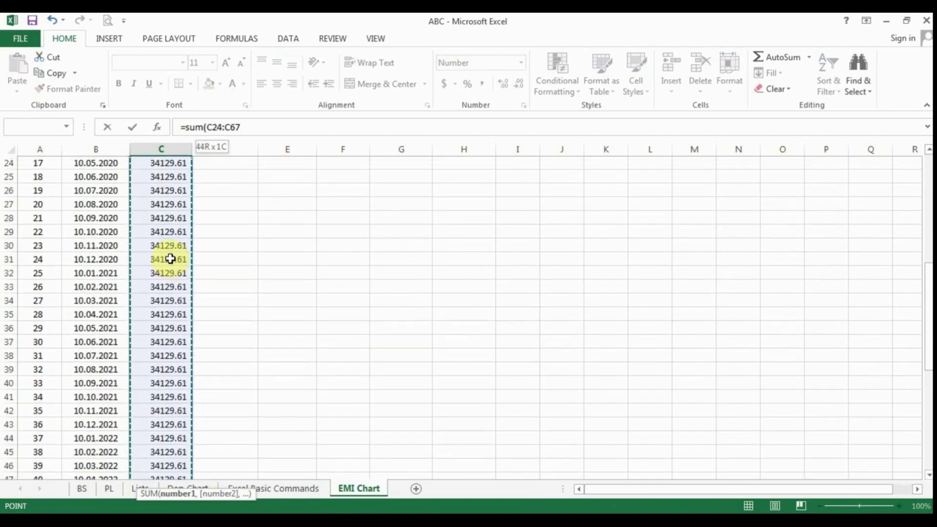
key("shift+Up")
key("shift+Up")
key("shift+Up")
key("shift+Up")
key("shift+Up")
key("shift+Up")
key("shift+Up")
key("shift+Up")
key("shift+Up")
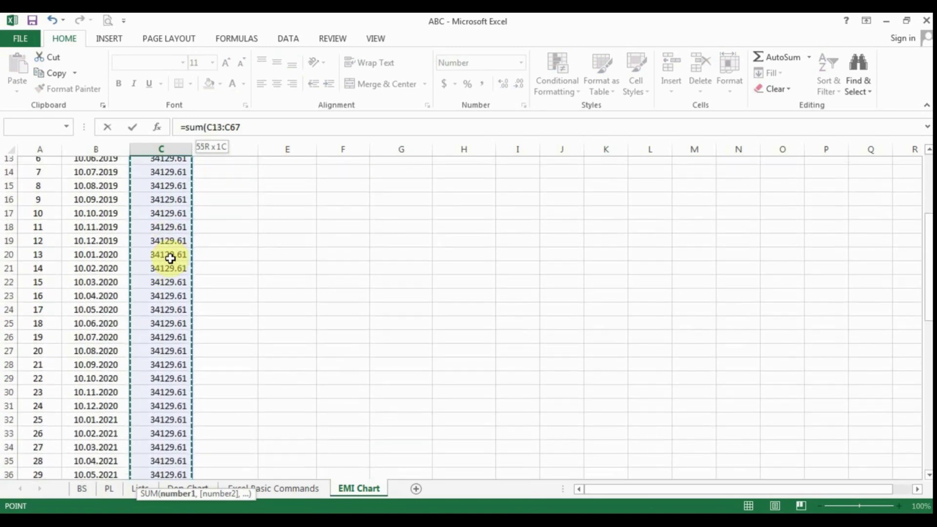
key("shift+Up")
key("shift+Up")
key("shift+Up")
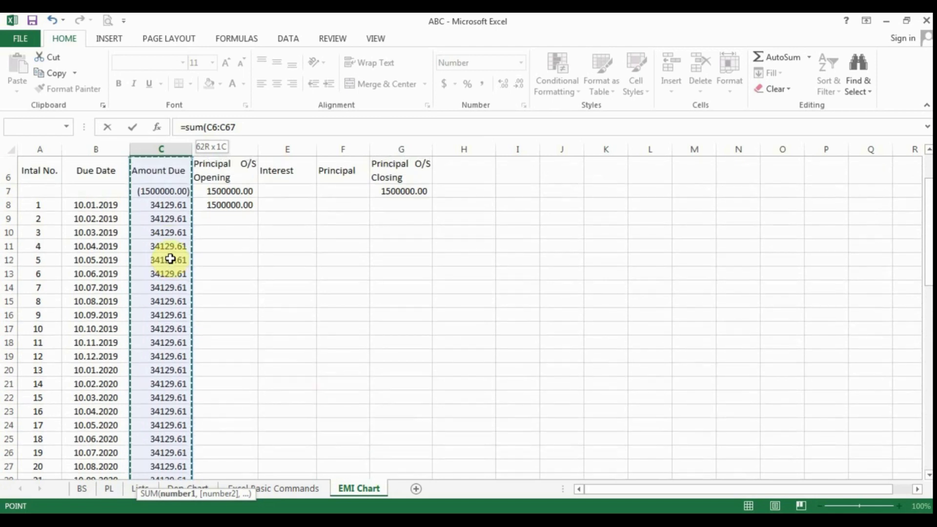
key("shift+Down")
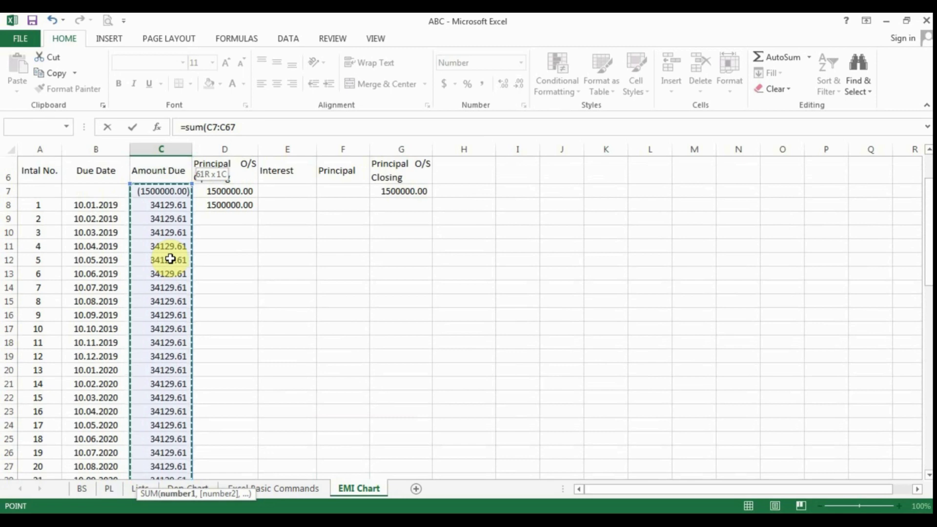
key("Return")
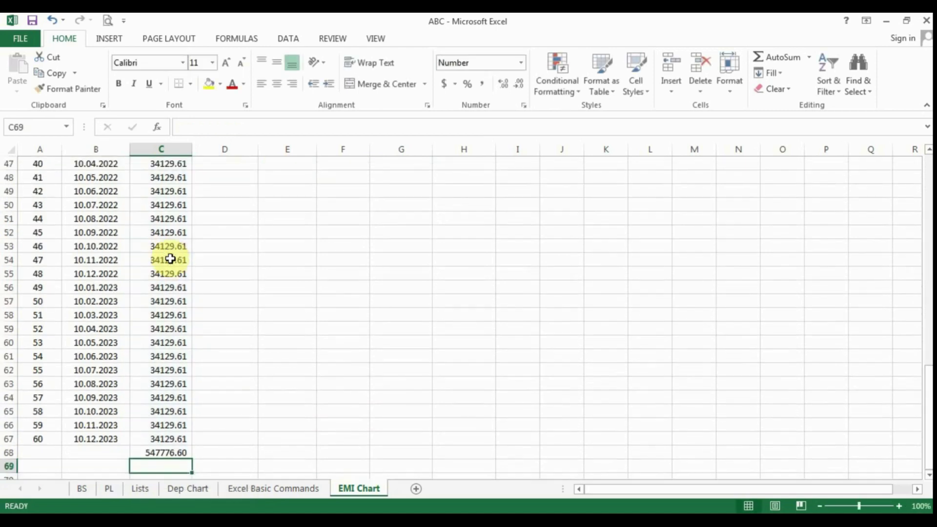
Apply a top and double bottom border to the Amount Due total in C68.
left_click(158, 452)
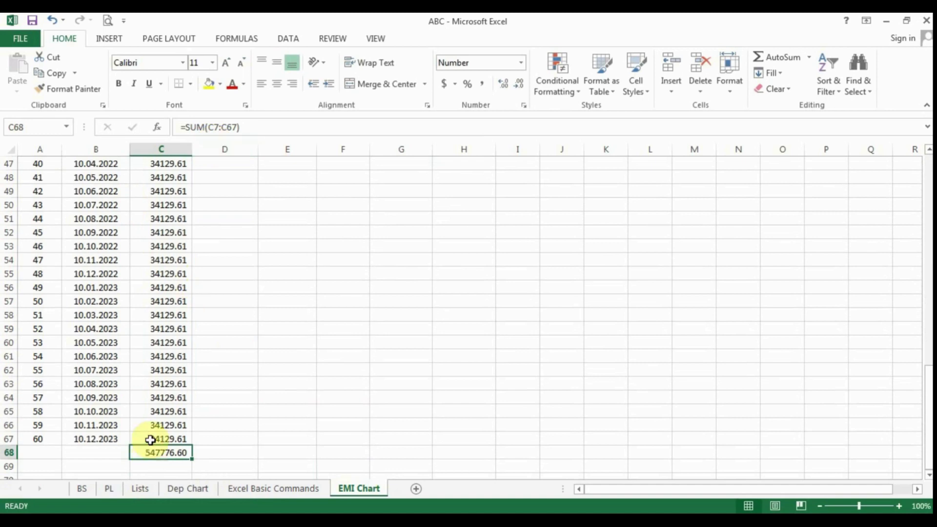
left_click(191, 85)
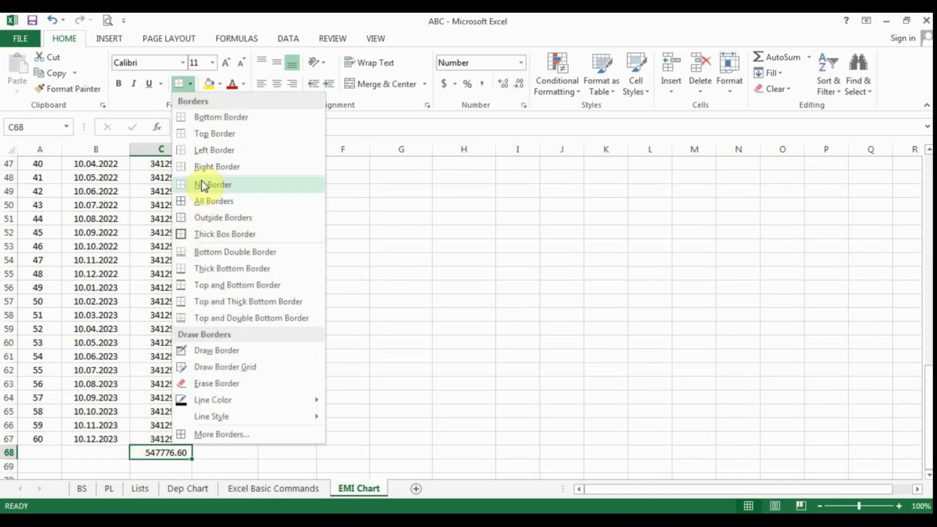
left_click(241, 315)
left_click(347, 385)
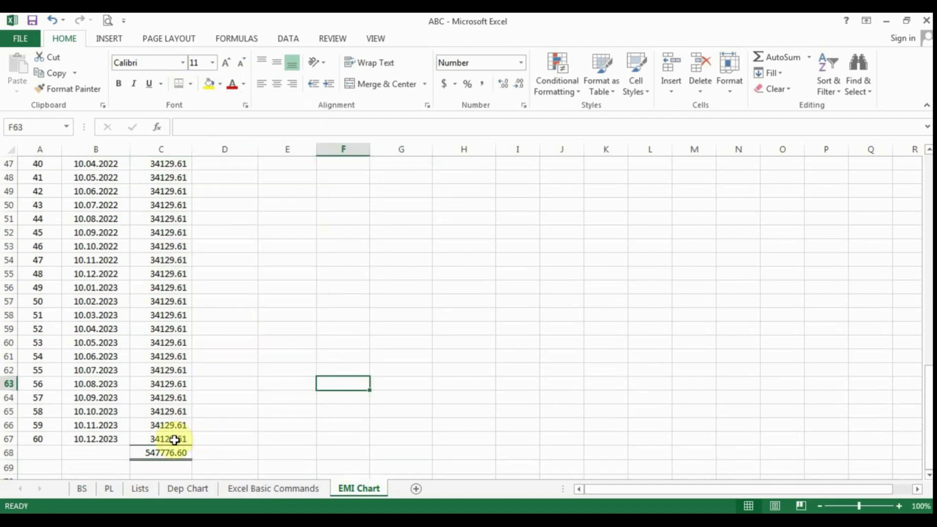
Copy the total formula and its border from C68 to D68 under the opening principal column.
left_click(171, 452)
right_click(171, 452)
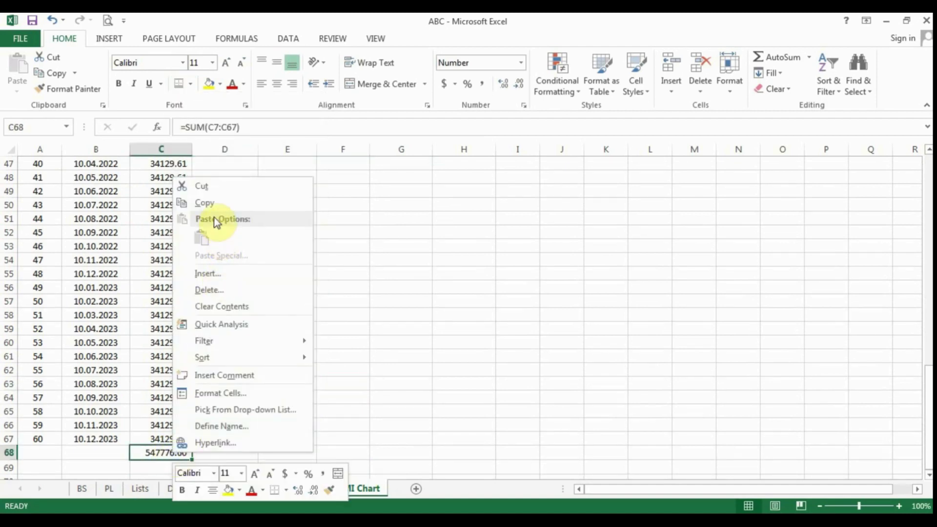
left_click(246, 202)
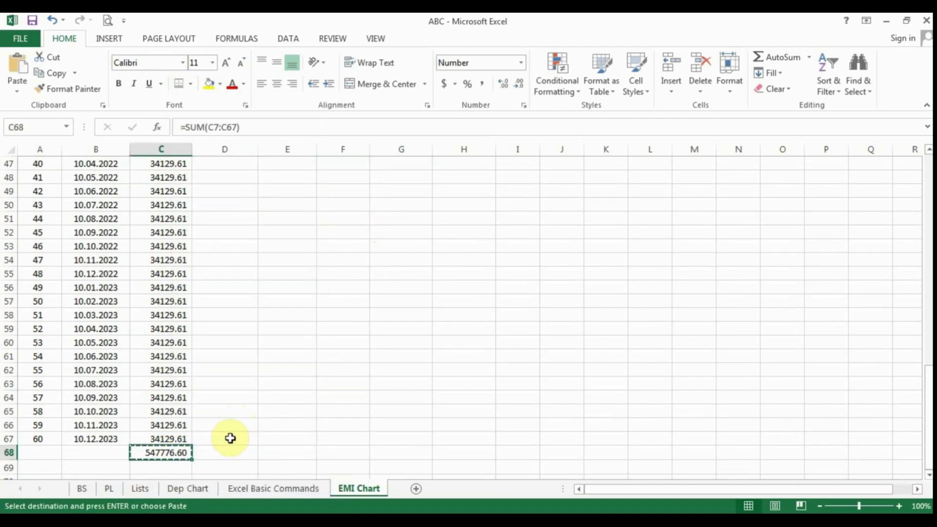
left_click(218, 452)
right_click(217, 452)
left_click(248, 244)
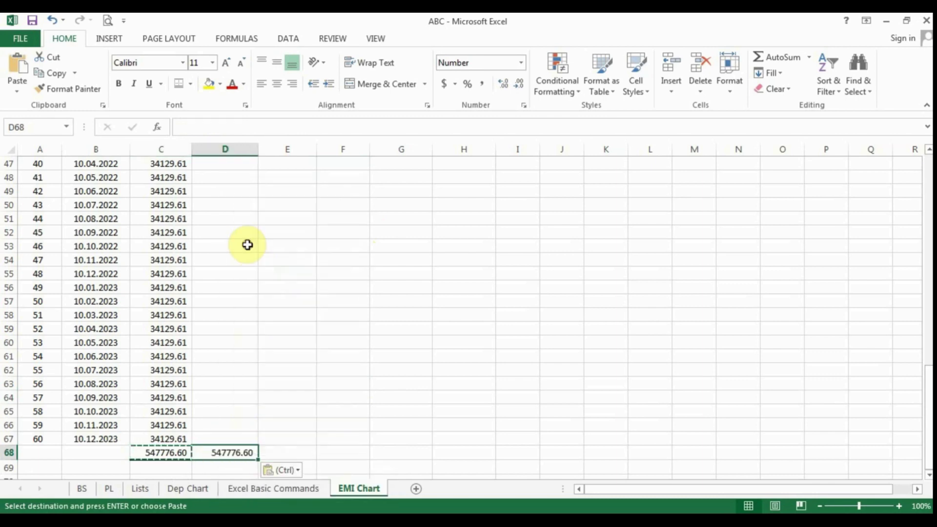
scroll(373, 354, "up", 15)
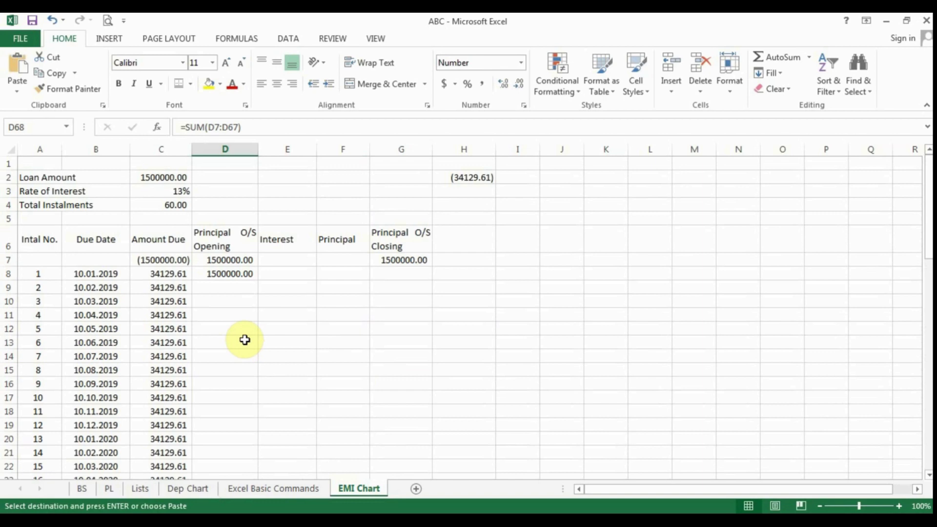
key("Return")
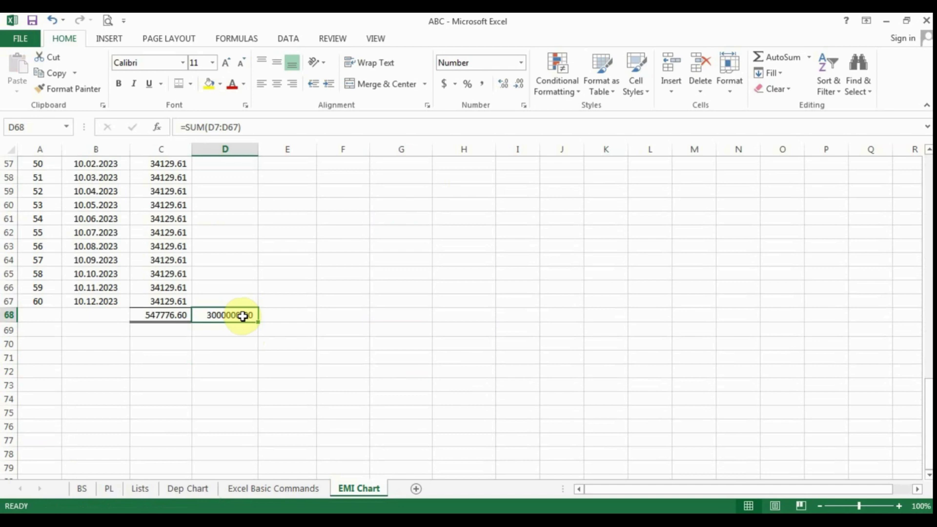
left_click(280, 317)
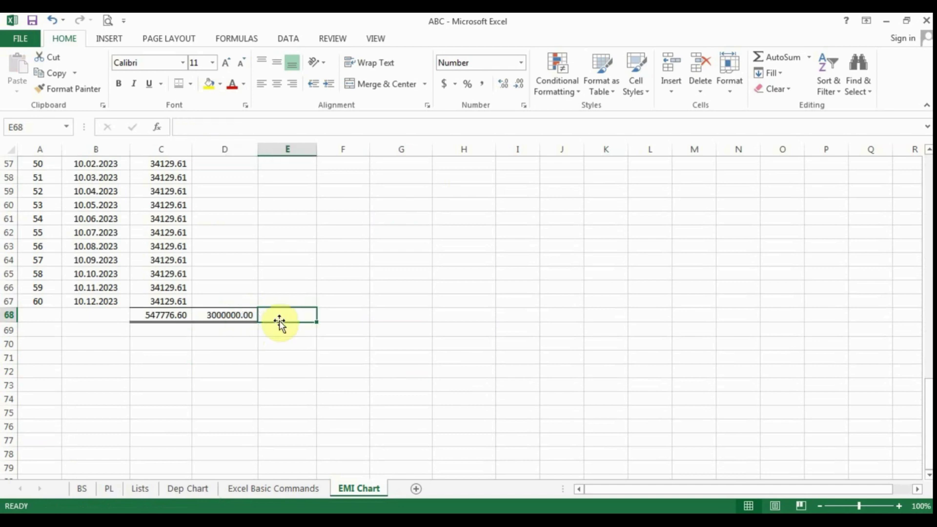
Total the Interest column in cell E68 with the formula =SUM(E8:E67).
type("=sum(")
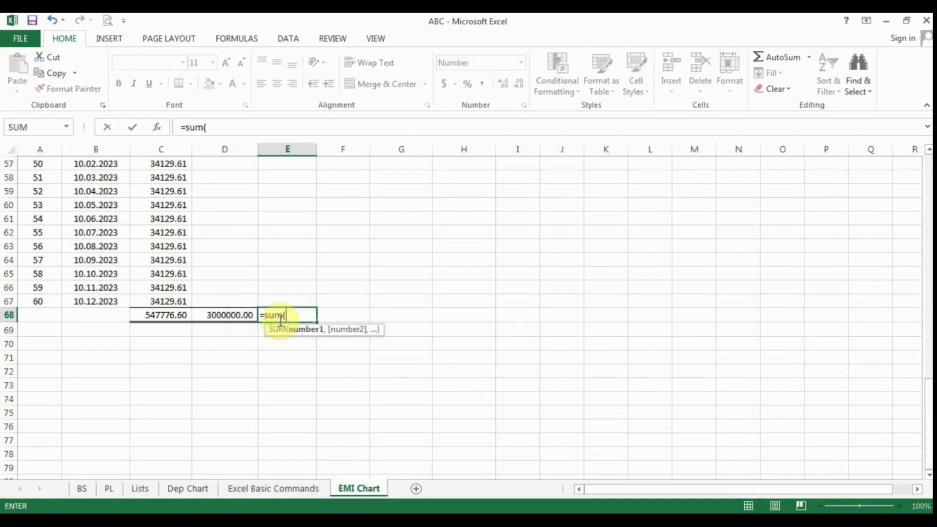
key("Up")
key("shift+Up")
key("shift+Up")
key("shift+Up")
key("shift+Up")
key("shift+Up")
key("shift+Up")
key("shift+Up")
key("shift+Up")
key("shift+Up")
key("shift+Up")
key("shift+Up")
key("shift+Up")
key("shift+Up")
key("shift+Up")
key("shift+Up")
key("shift+Up")
key("shift+Up")
key("shift+Up")
key("shift+Up")
key("shift+Up")
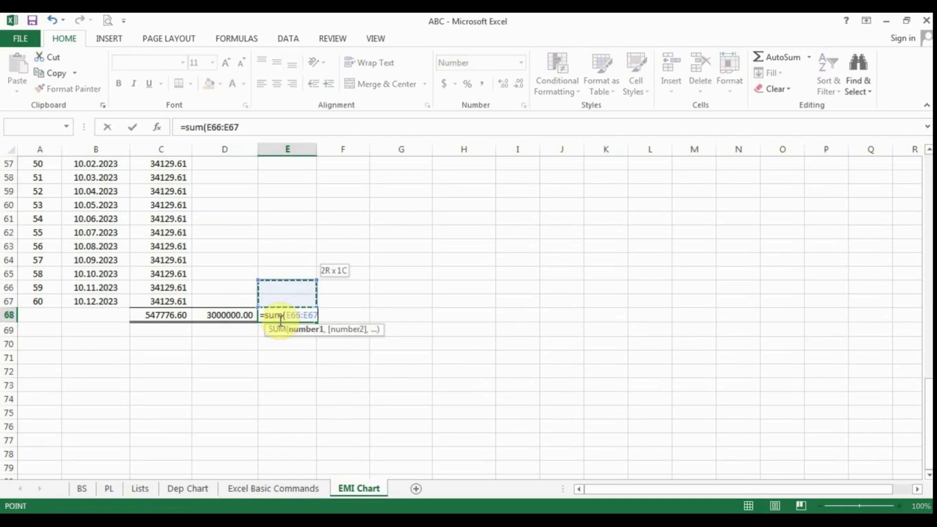
key("shift+Up")
key("shift+Up")
key("shift+Up")
key("shift+Up")
key("shift+Up")
key("shift+Up")
key("shift+Up")
key("shift+Up")
key("shift+Up")
key("shift+Up")
key("shift+Up")
key("shift+Up")
key("shift+Up")
key("shift+Up")
key("shift+Up")
key("shift+Up")
key("shift+Up")
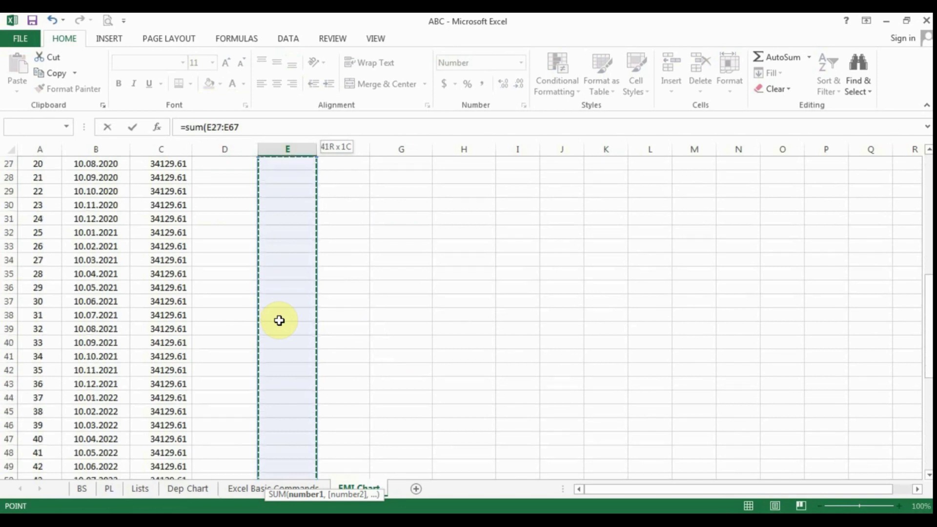
key("shift+Up")
key("shift+Up")
key("shift+Up")
key("shift+Up")
key("shift+Up")
key("shift+Up")
key("shift+Up")
key("shift+Up")
key("shift+Up")
key("shift+Up")
key("shift+Up")
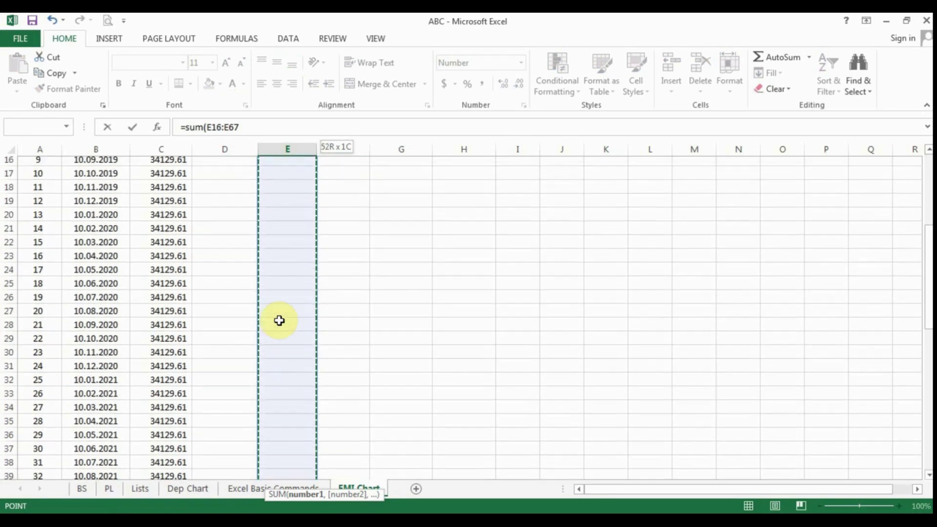
scroll(280, 320, "up", 1)
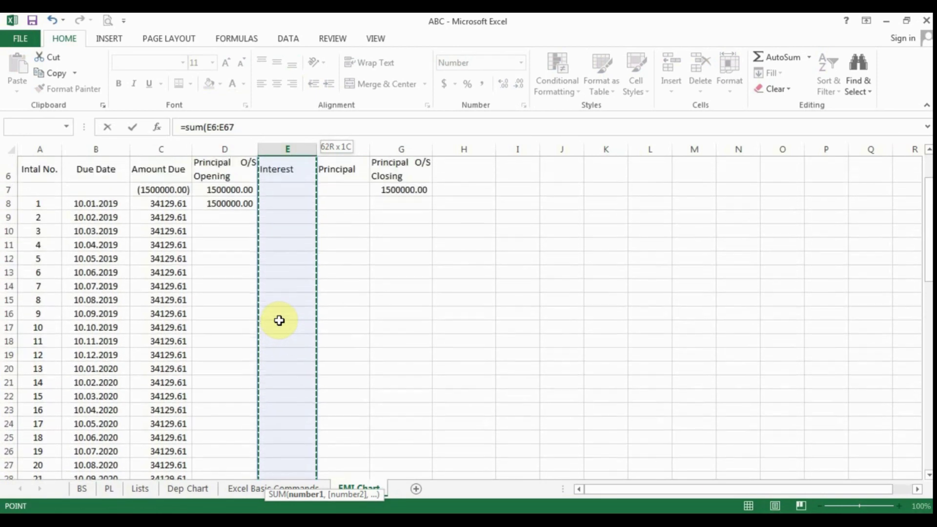
key("shift+Up")
key("shift+Down")
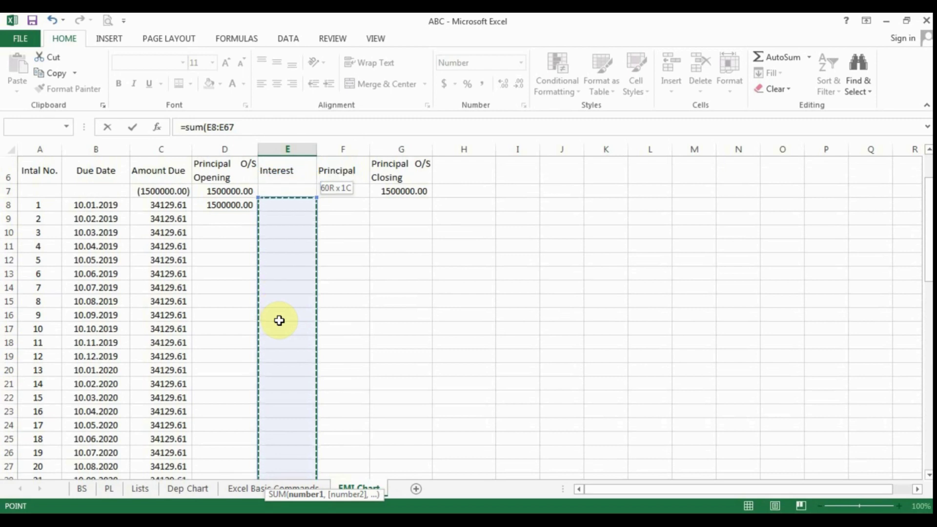
key("Return")
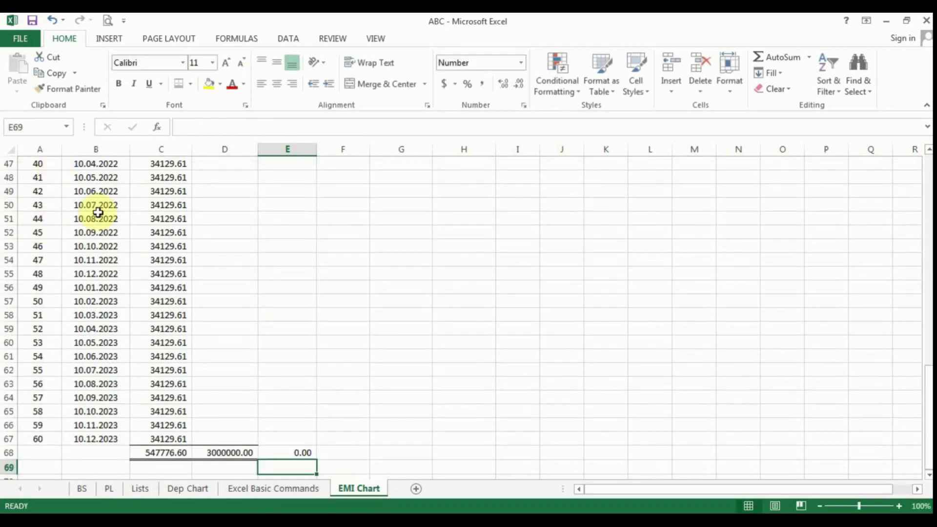
Apply the top and double bottom border to the interest total in E68 and copy the cell to F68 under Principal.
left_click(281, 450)
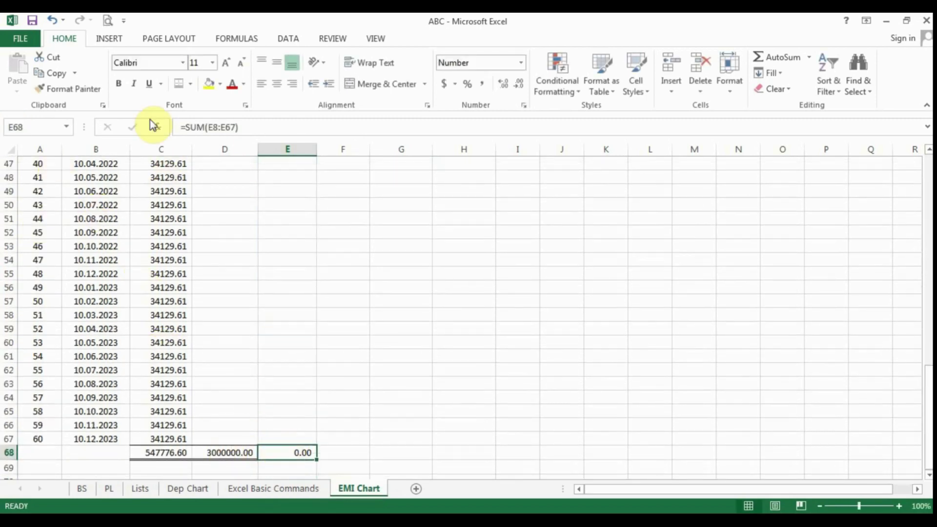
left_click_drag(308, 445, 300, 453)
right_click(300, 453)
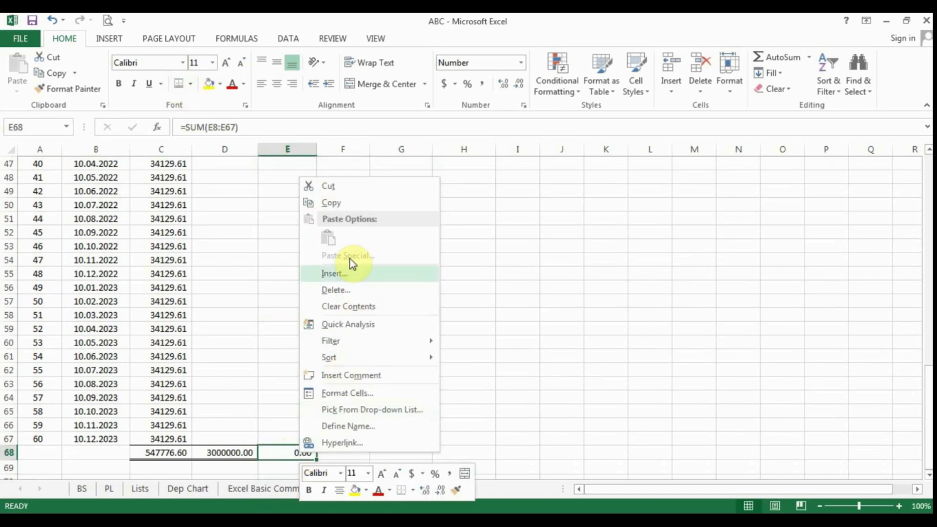
left_click(344, 205)
mouse_move(347, 452)
left_mouse_down()
mouse_move(399, 455)
mouse_move(354, 454)
left_mouse_up()
right_click(353, 454)
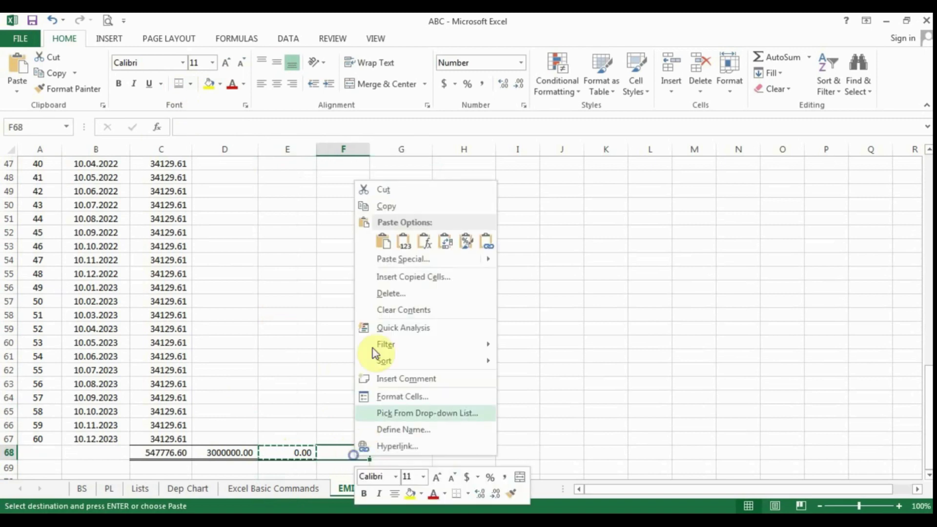
left_click(384, 243)
left_click(518, 398)
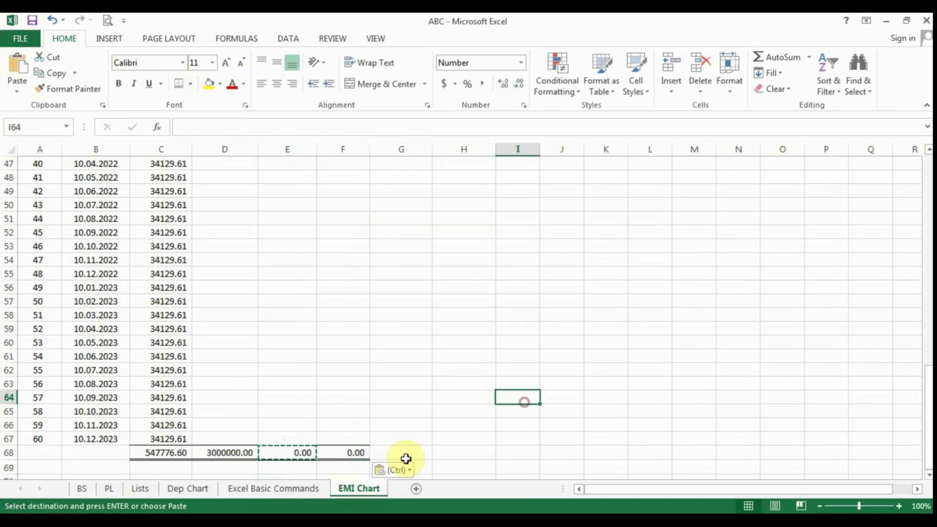
Calculate the first instalment's interest in cell E8 with the formula =SUM(D8*0.13/12).
left_click(286, 398)
scroll(402, 410, "up", 15)
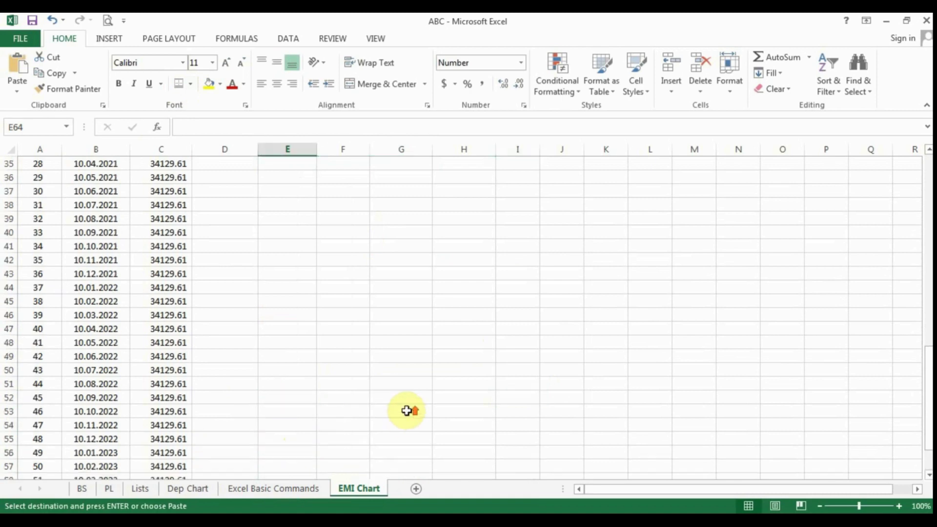
left_click(305, 262)
left_click(297, 276)
key("Escape")
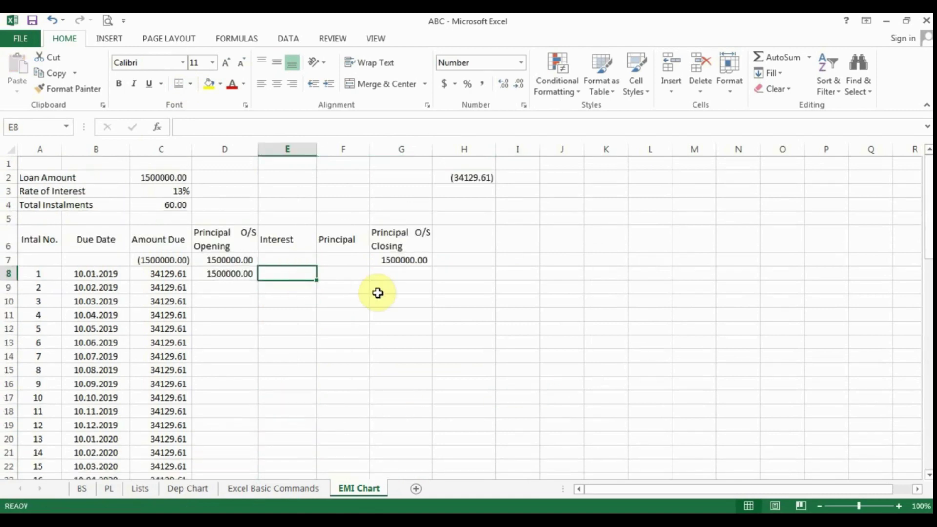
type("=")
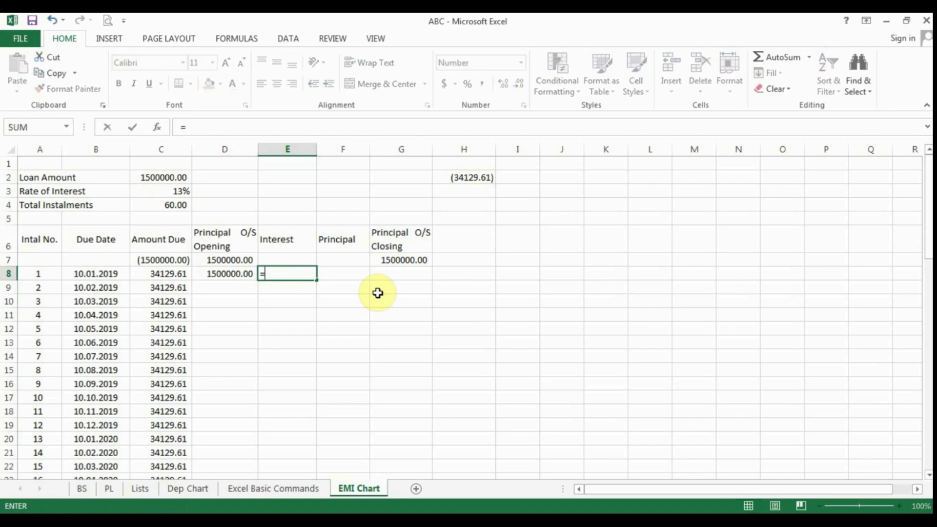
type("sum(")
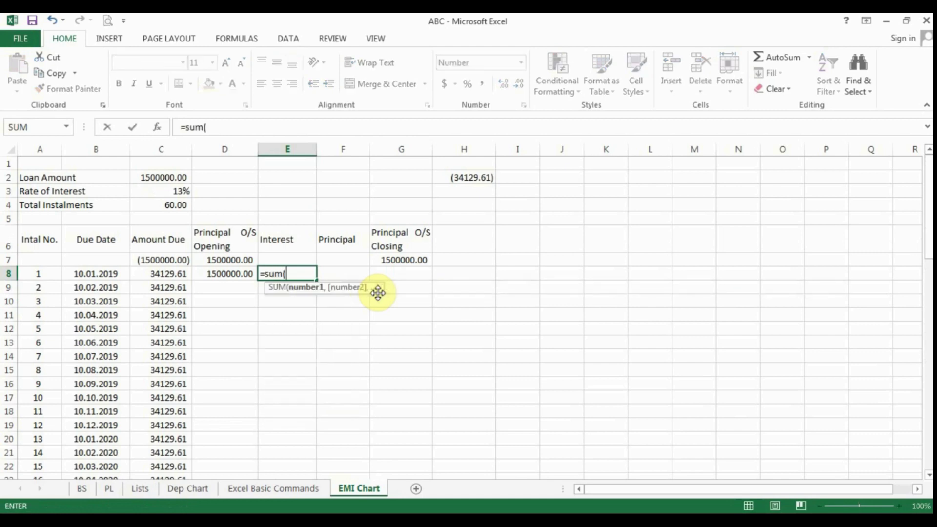
left_click(224, 272)
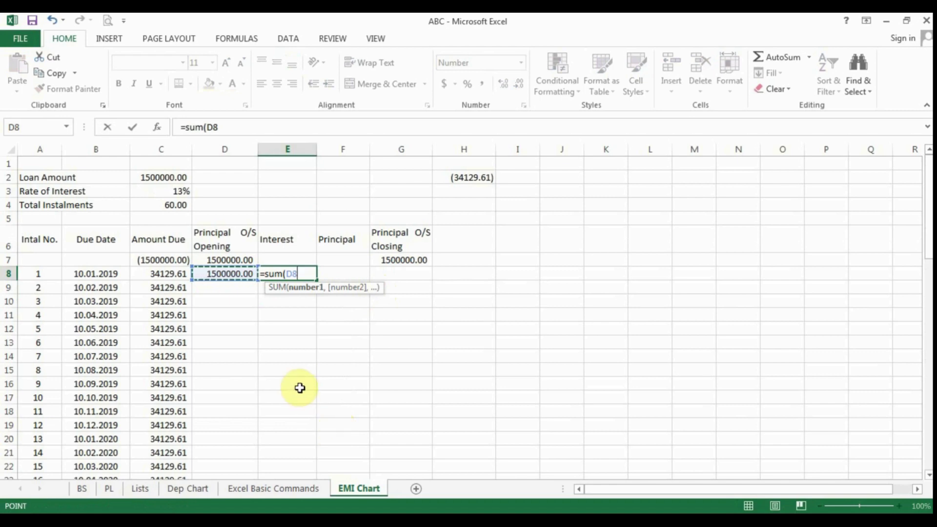
type("*")
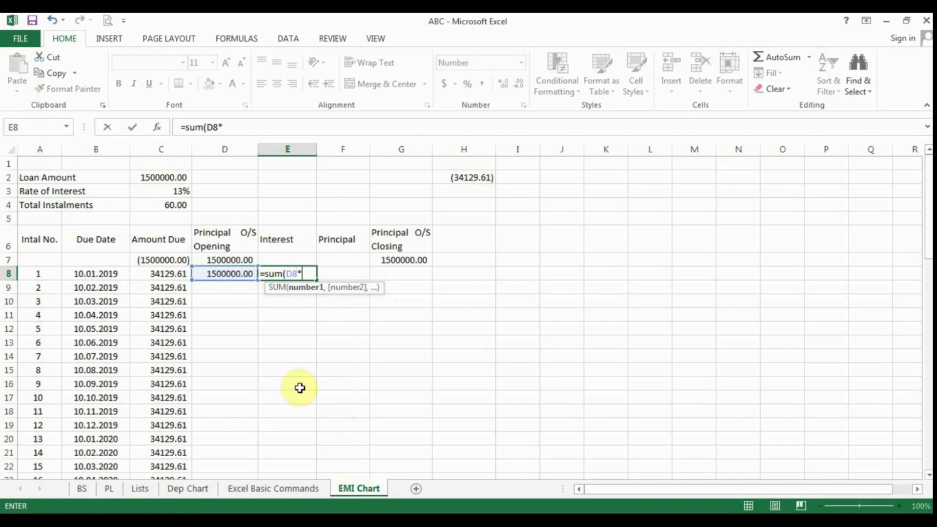
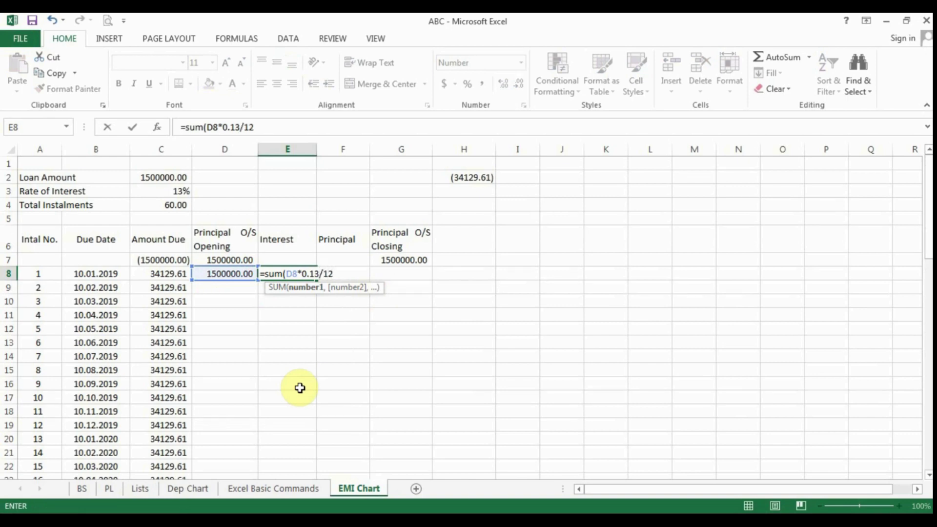
type(")")
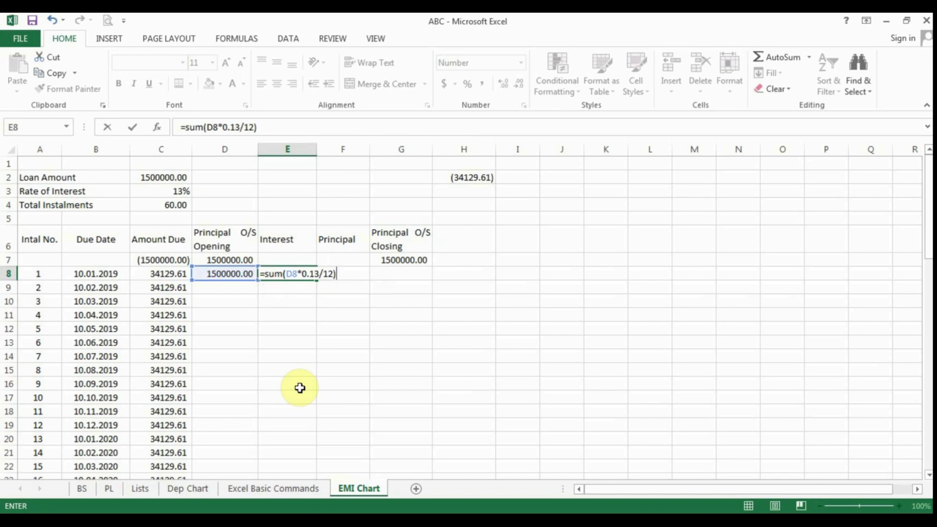
key("Return")
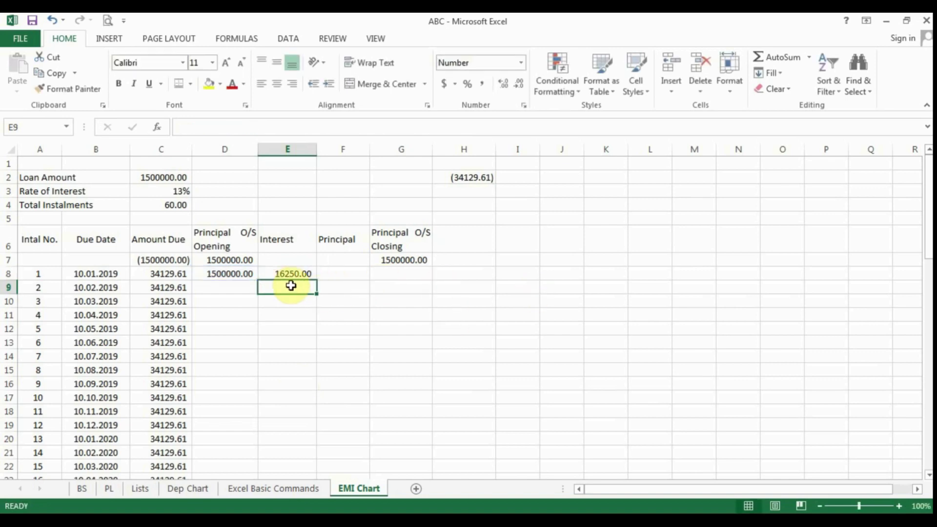
Copy the interest formula in E8 to the remaining instalments in E9:E67.
left_click(292, 273)
right_click(299, 274)
left_click(338, 262)
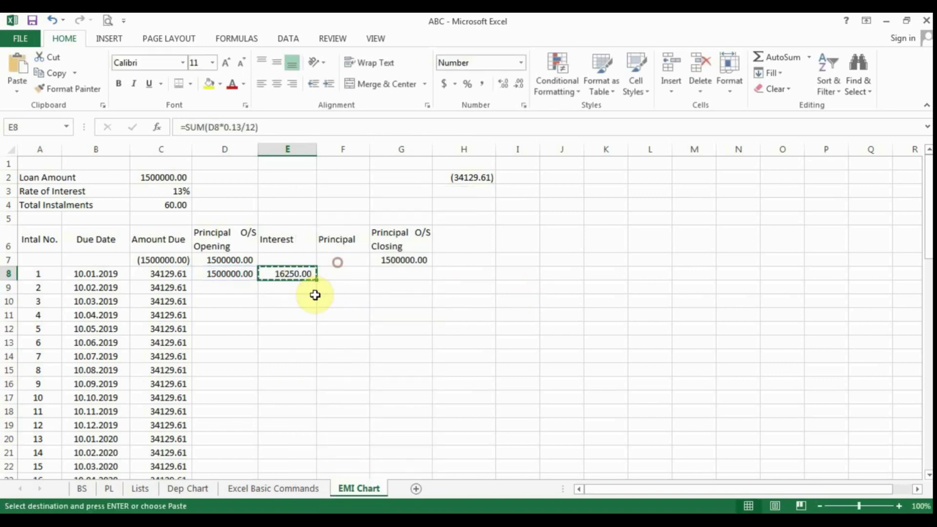
left_click_drag(291, 291, 291, 435)
right_click(291, 435)
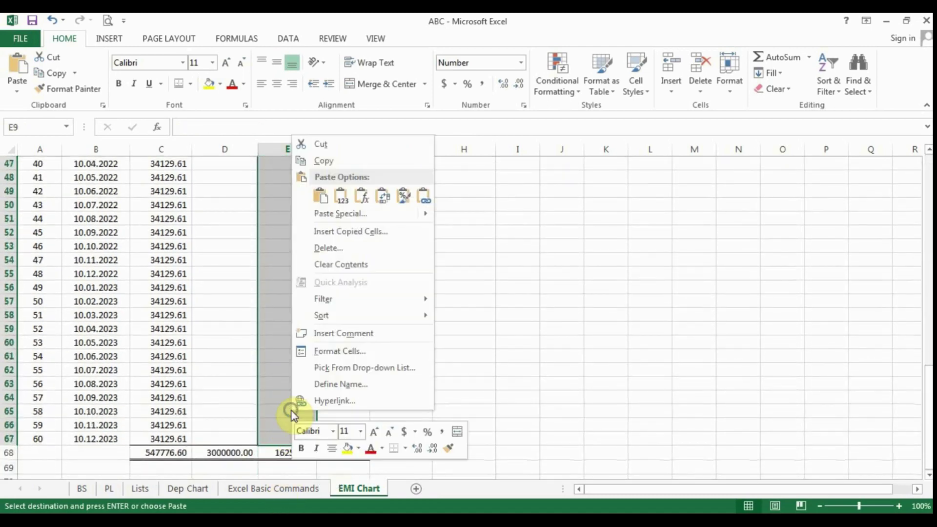
left_click(321, 196)
scroll(445, 375, "up", 15)
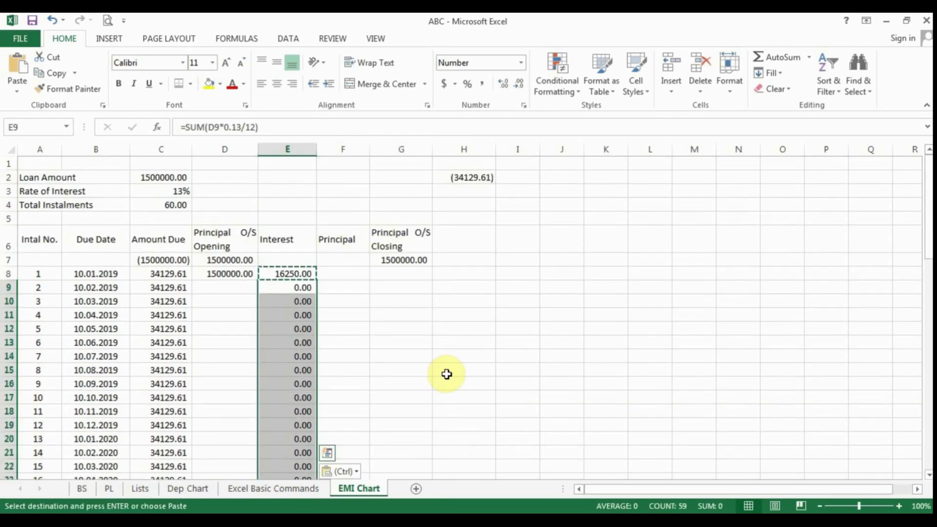
left_click(347, 276)
key("Escape")
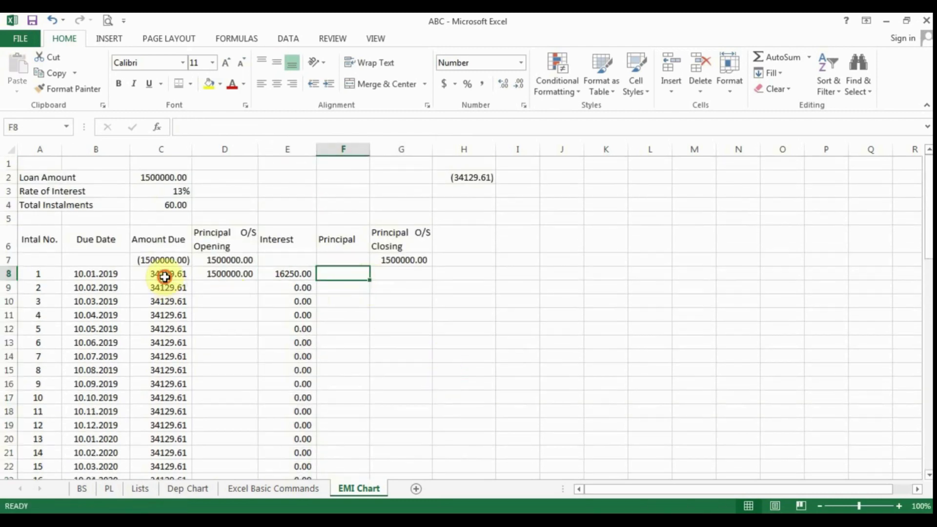
Calculate the first instalment's principal portion in cell F8 with the formula =SUM(C8-E8).
left_click(164, 277)
left_click(300, 277)
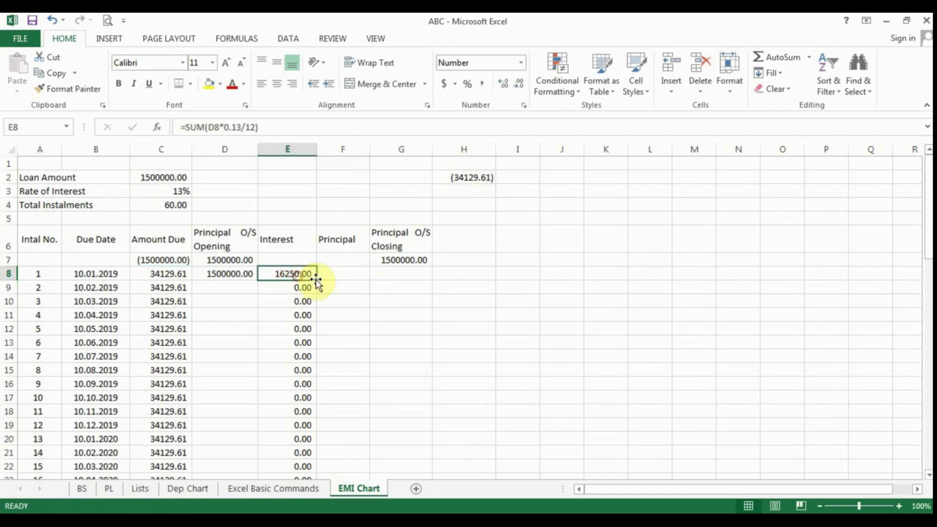
left_click(334, 273)
type("=")
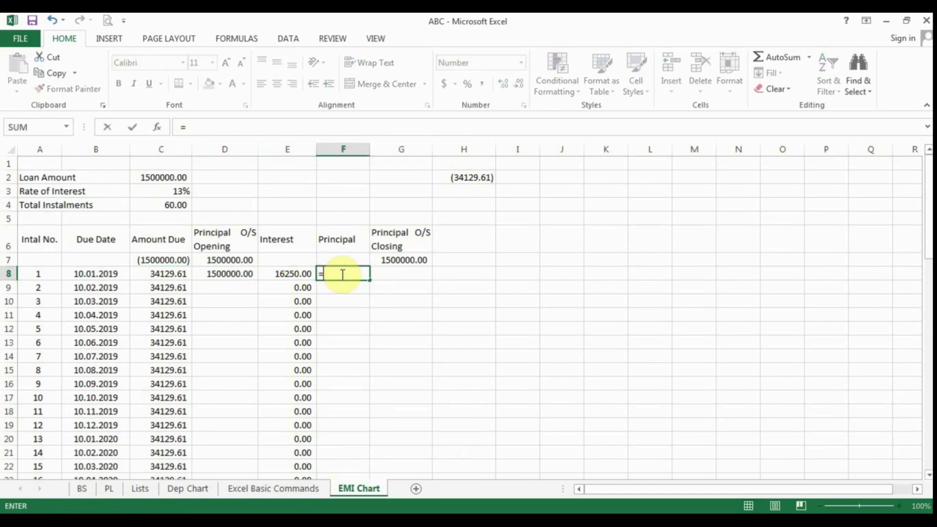
type("sum(")
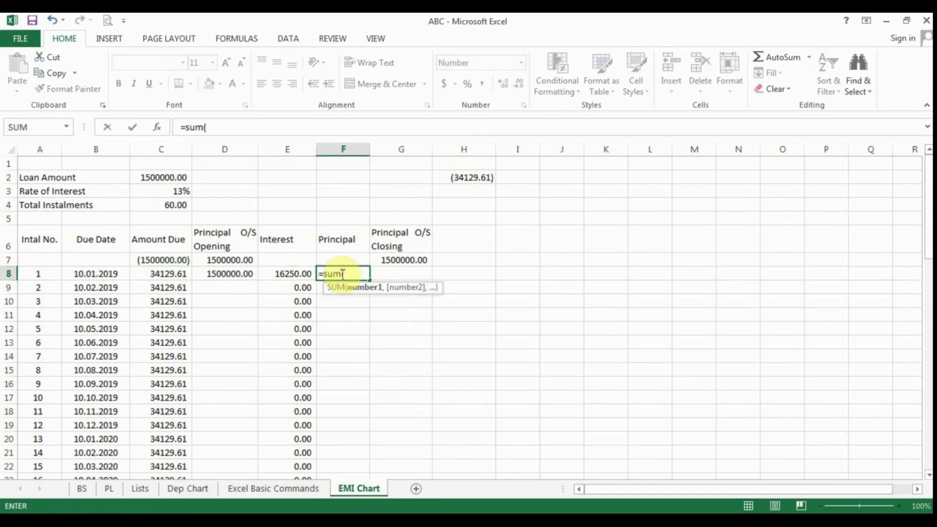
key("Left")
key("Left")
key("Left")
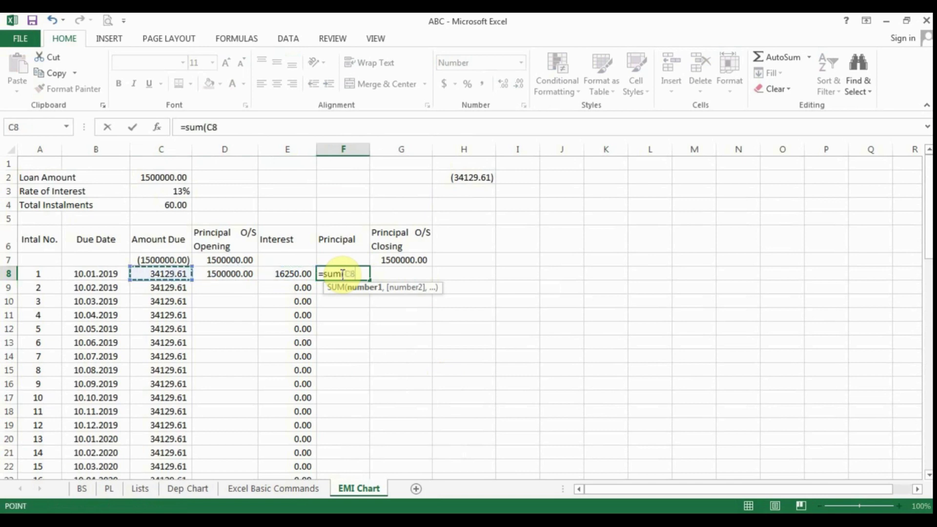
type("-")
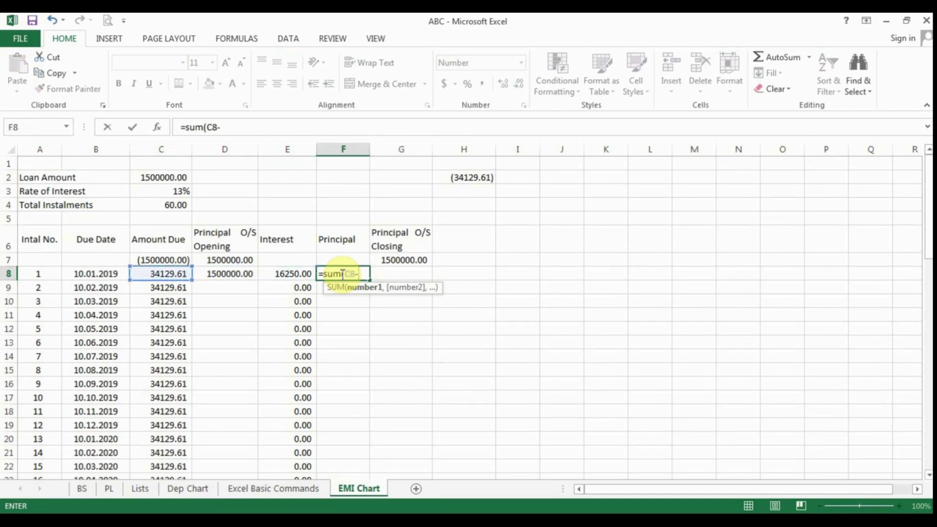
key("Left")
key("Return")
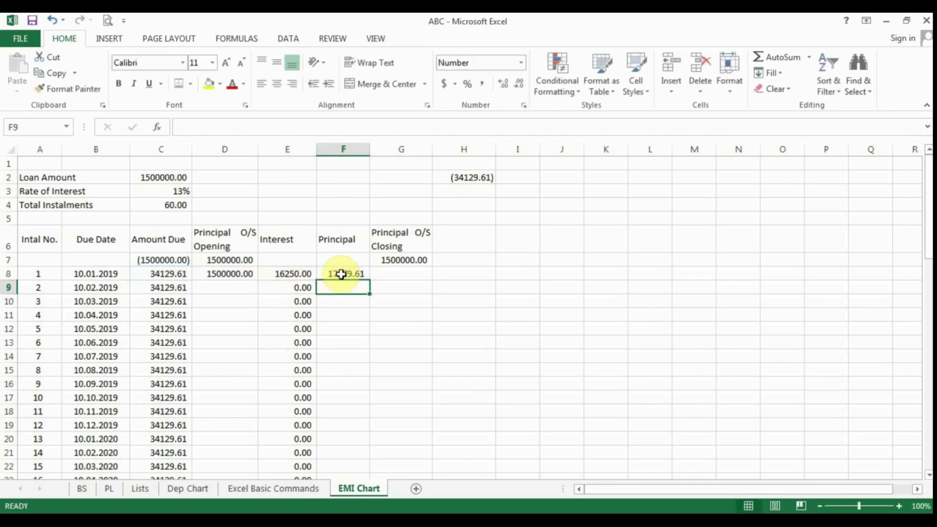
left_click(341, 274)
right_click(350, 274)
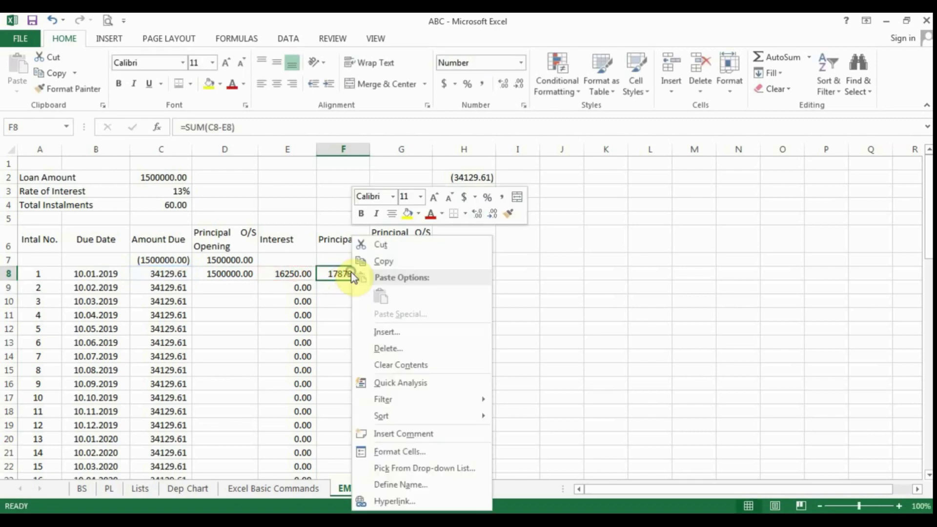
key("Escape")
Calculate the first instalment's closing principal outstanding in cell G8 with the formula =SUM(D8-F8).
left_click(390, 273)
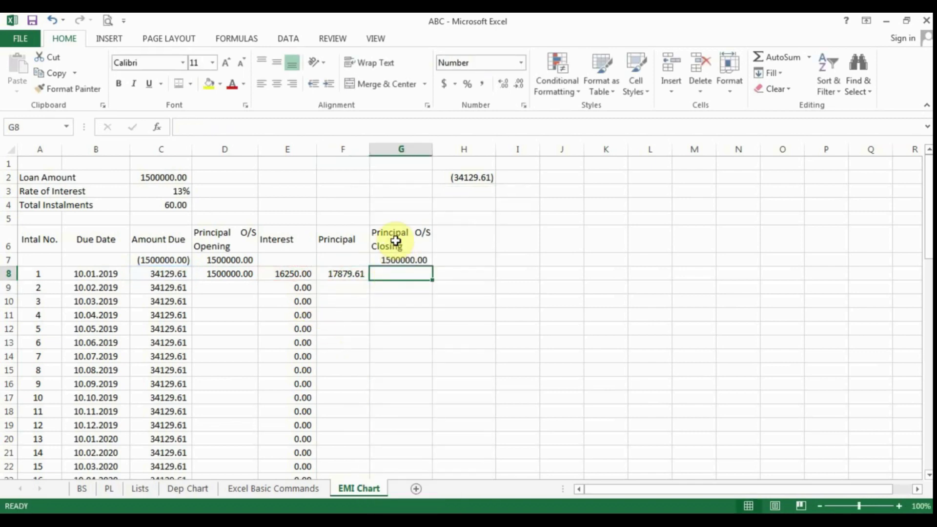
type("=su")
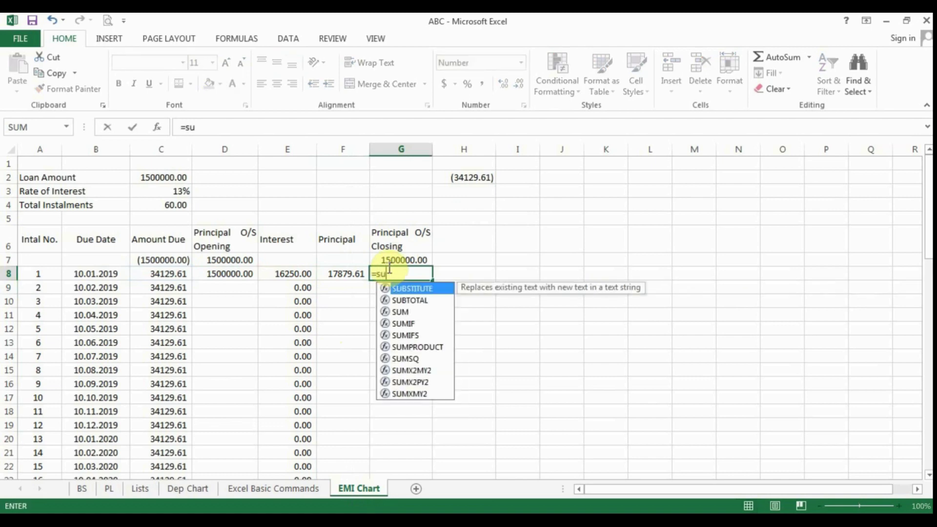
type("m(")
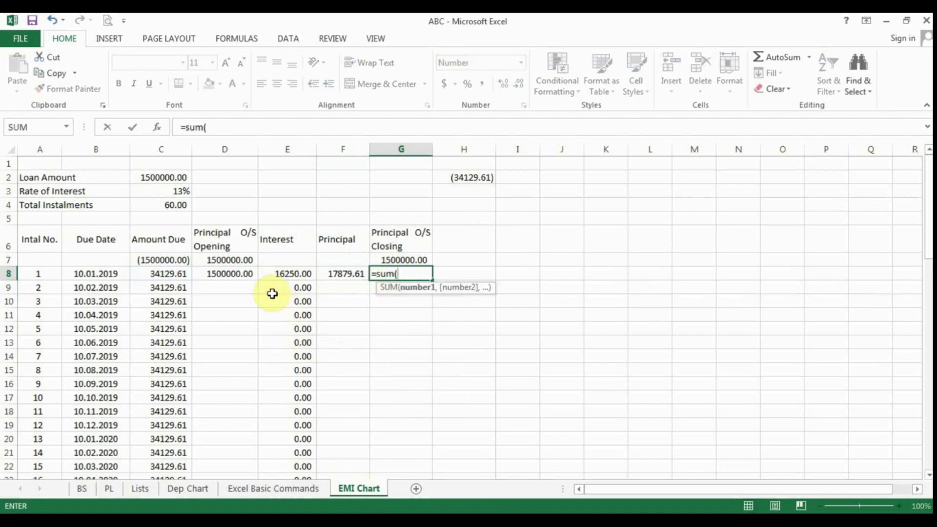
left_click(240, 274)
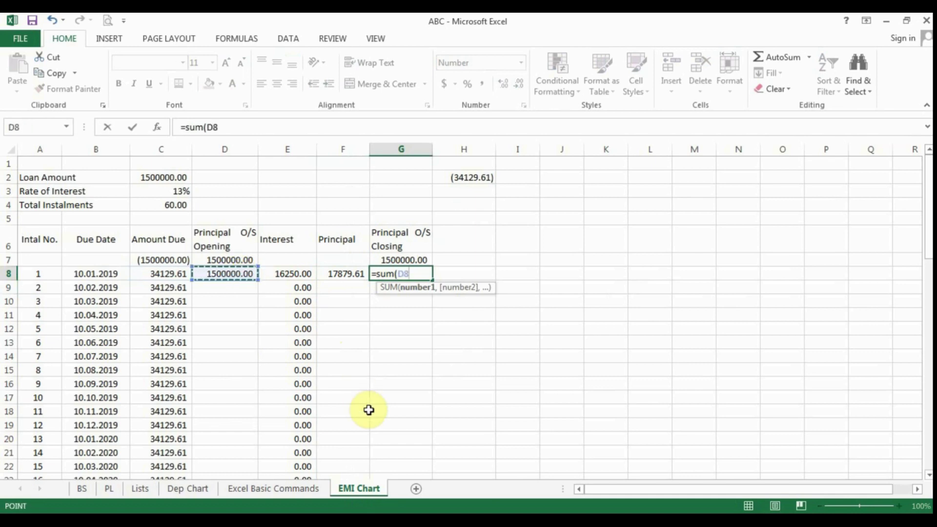
type("-")
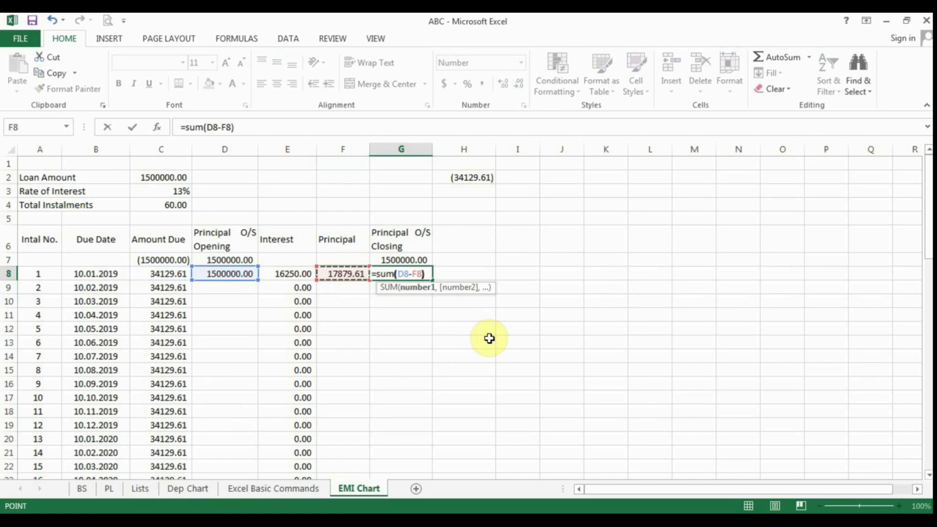
key("Return")
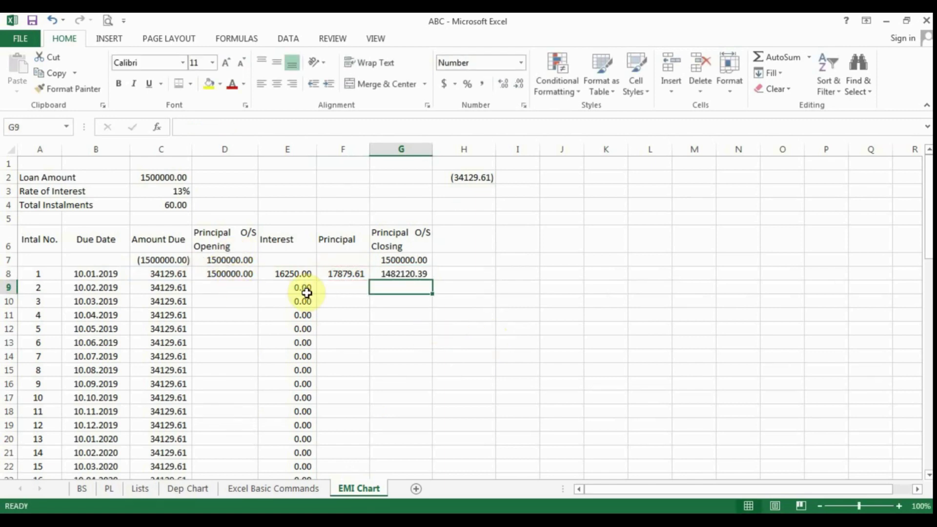
Copy the opening principal formula in D8 to the remaining instalments in D9:D67.
left_click(242, 275)
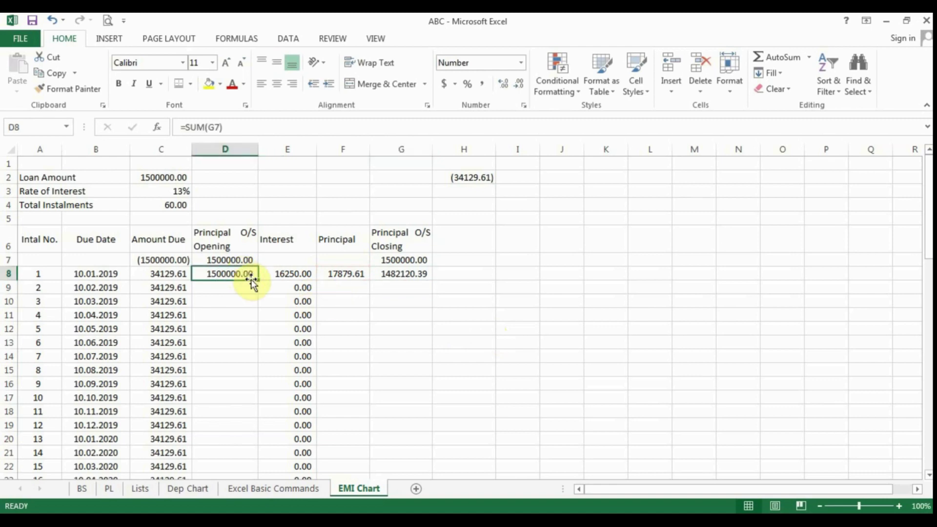
double_click(251, 280)
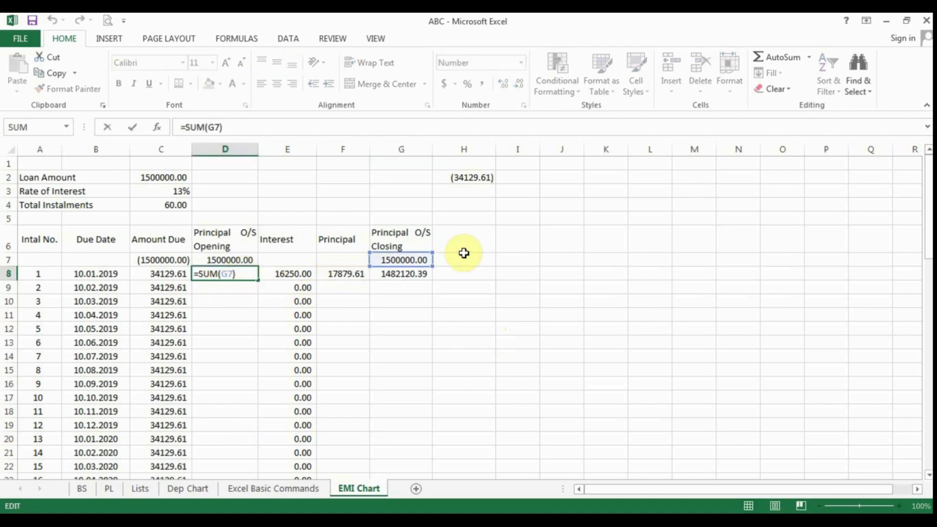
key("Escape")
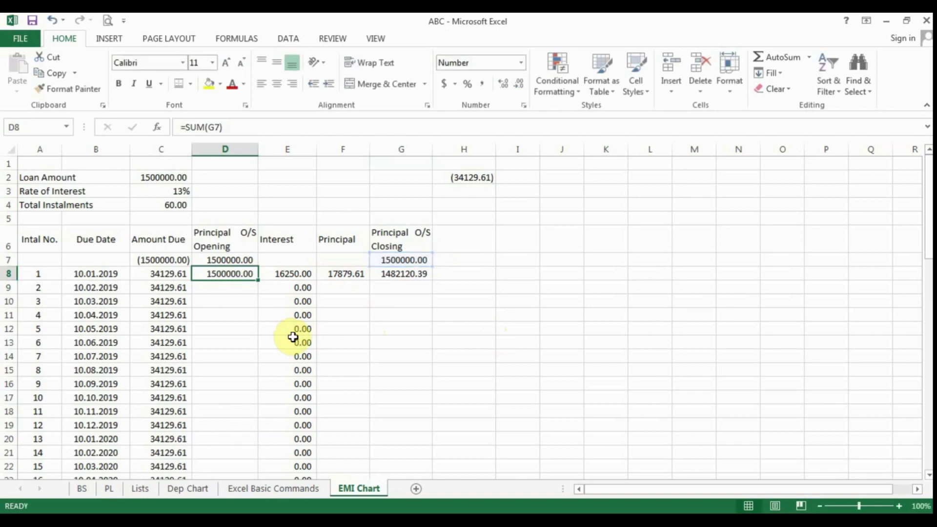
left_click(396, 273)
left_click(237, 289)
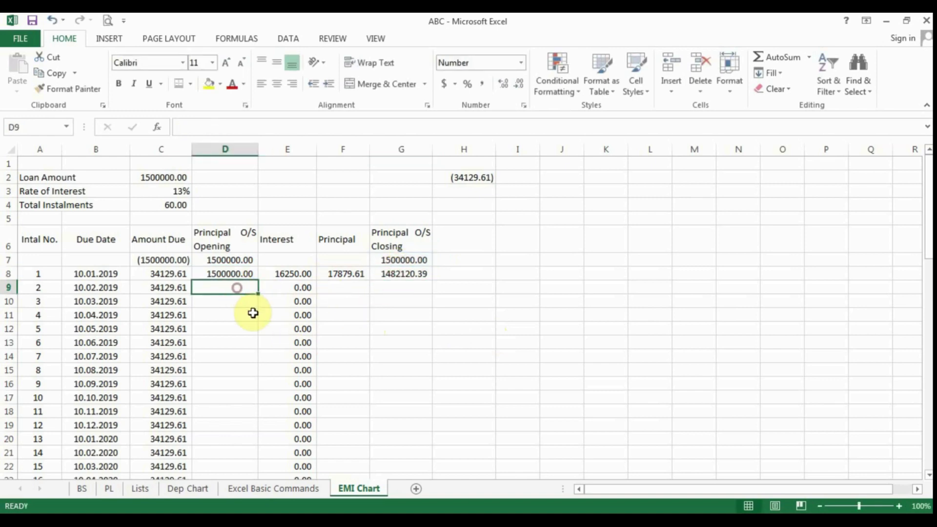
left_click(231, 273)
right_click(229, 273)
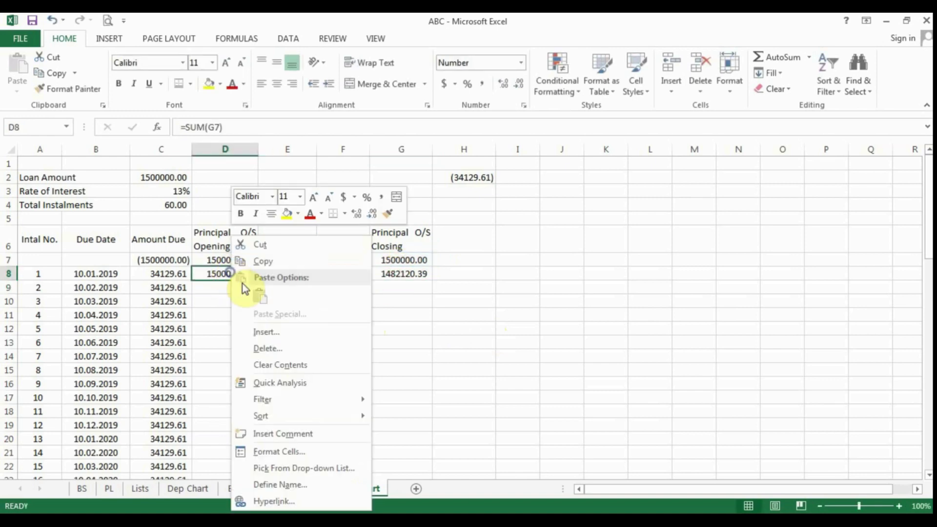
left_click(261, 260)
left_click_drag(239, 289, 226, 433)
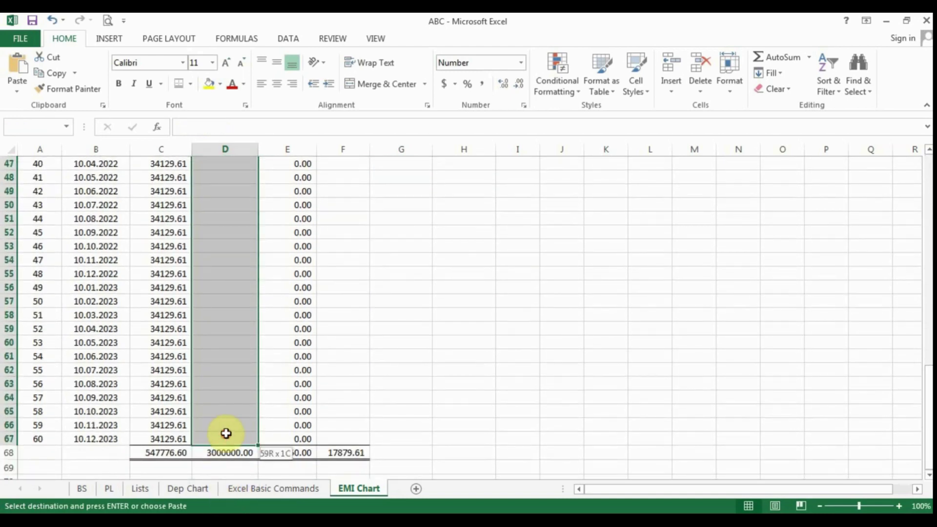
right_click(222, 414)
left_click(245, 198)
scroll(245, 200, "up", 15)
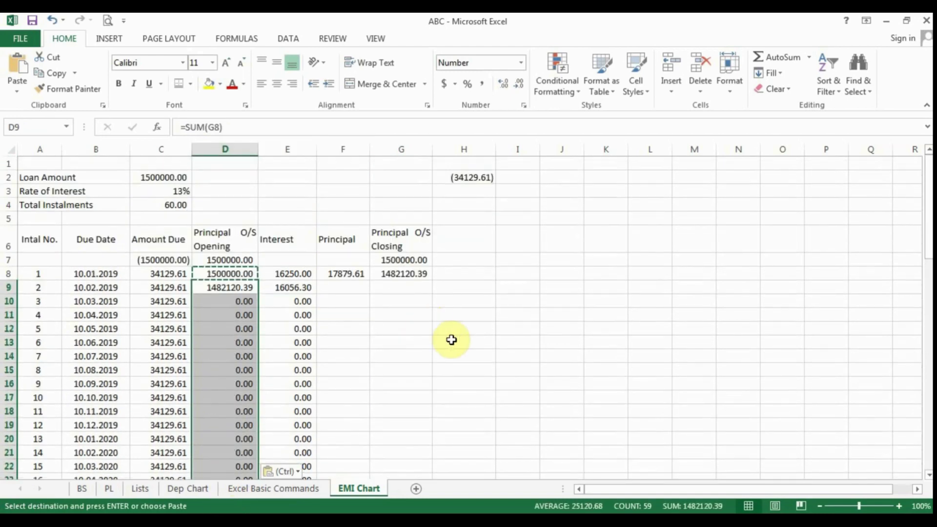
left_click(449, 340)
Review the opening principal and interest columns down to the total in D68.
scroll(386, 358, "down", 4)
scroll(386, 358, "down", 16)
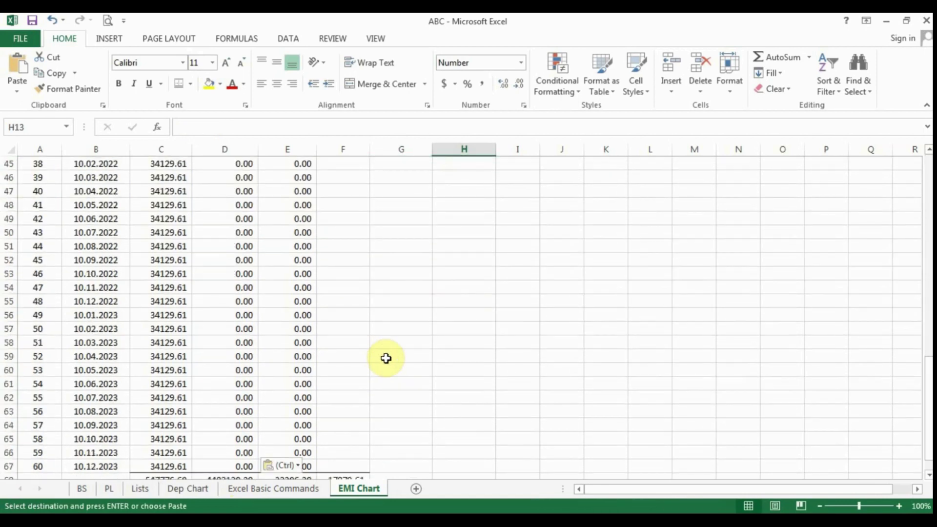
left_click(240, 254)
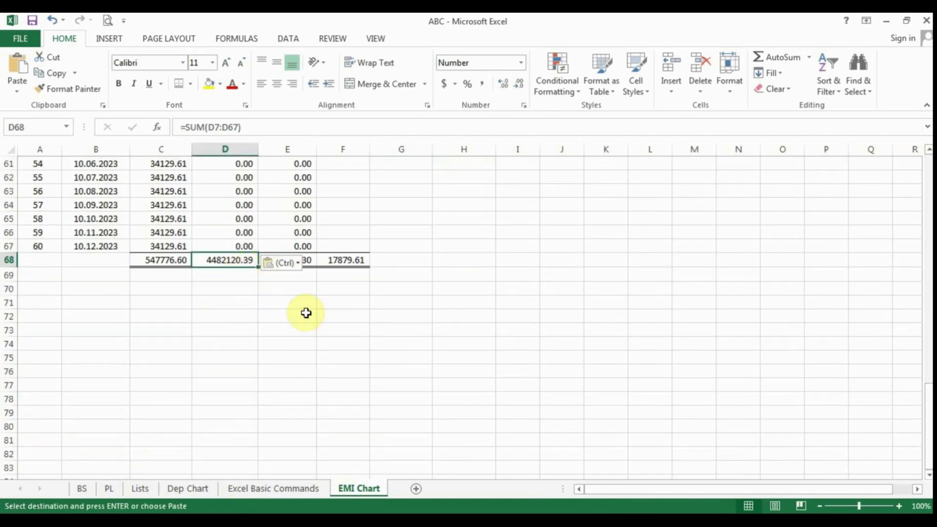
scroll(386, 332, "up", 20)
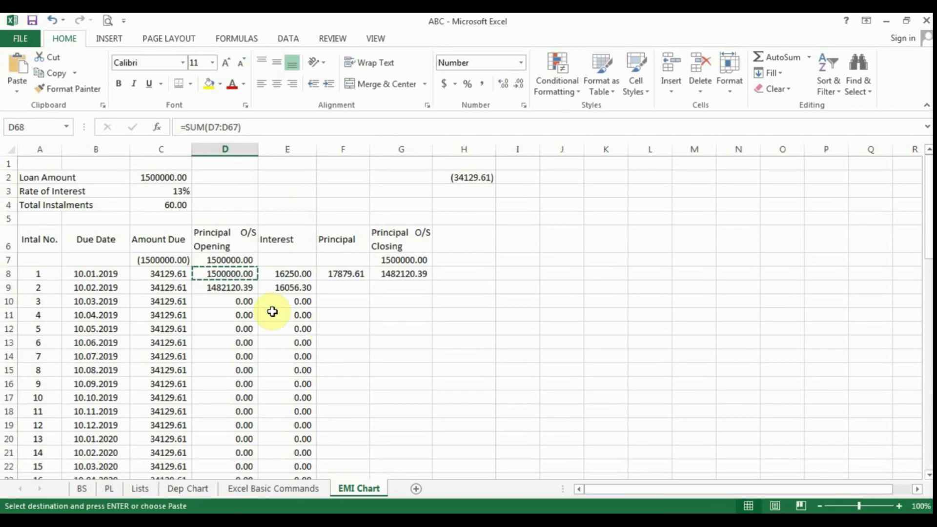
key("Escape")
scroll(351, 297, "down", 19)
scroll(342, 298, "up", 15)
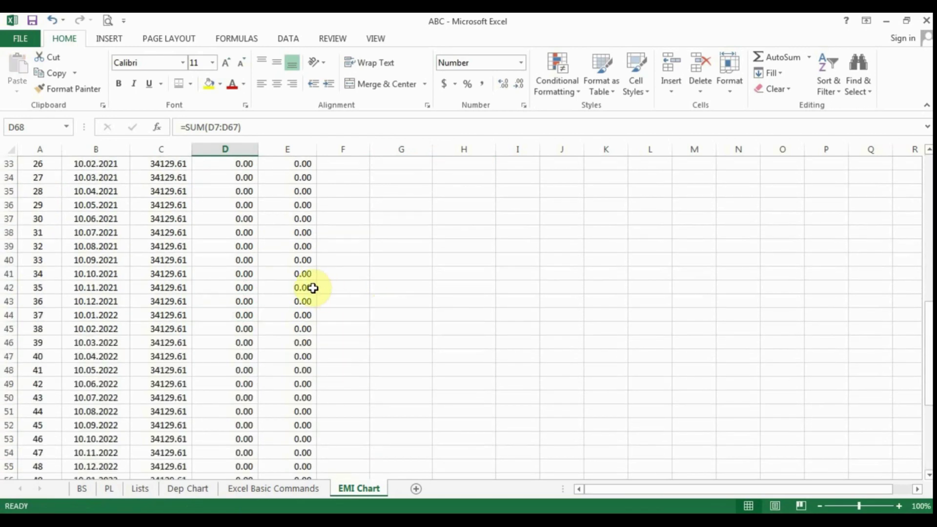
scroll(318, 294, "up", 4)
Copy the principal formula in F8 to the remaining instalments in F9:F67.
left_click(405, 288)
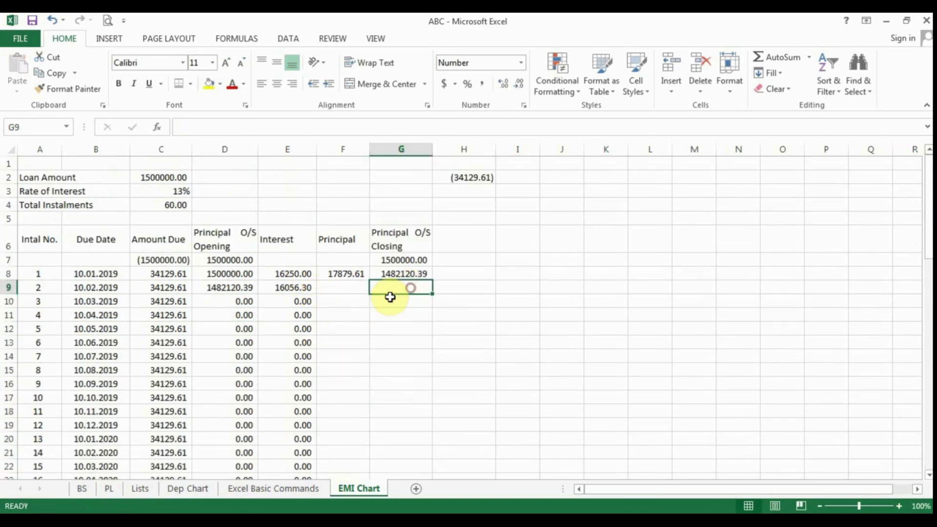
left_click(340, 284)
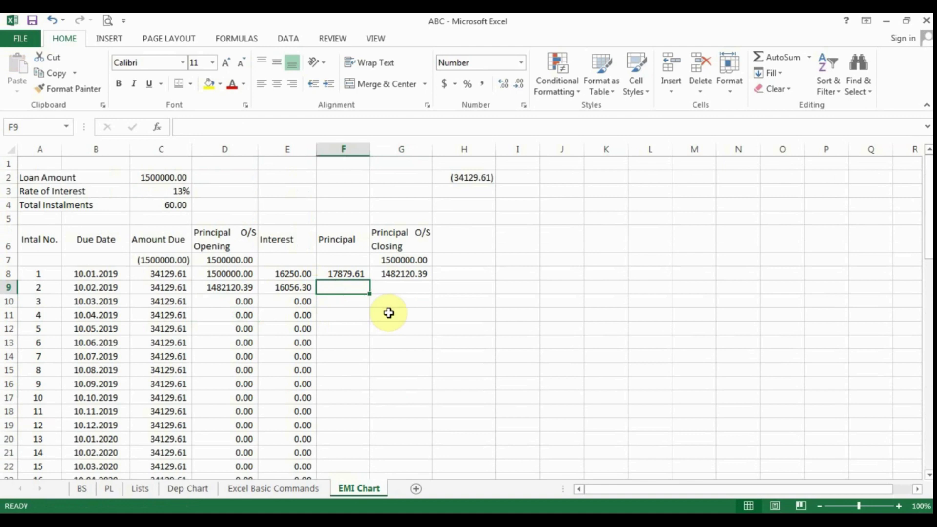
left_click(343, 272)
right_click(343, 274)
left_click(375, 264)
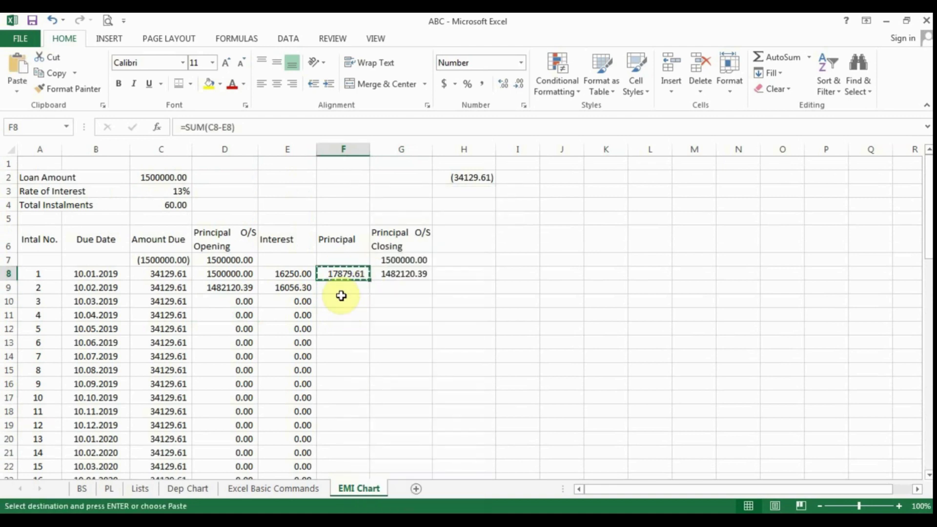
left_click_drag(341, 289, 357, 437)
right_click(345, 412)
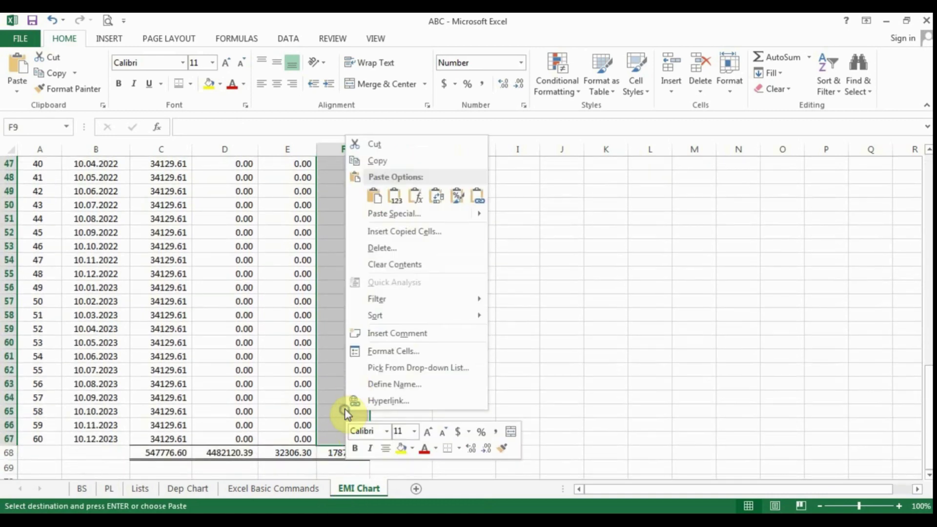
left_click(373, 195)
left_click(458, 356)
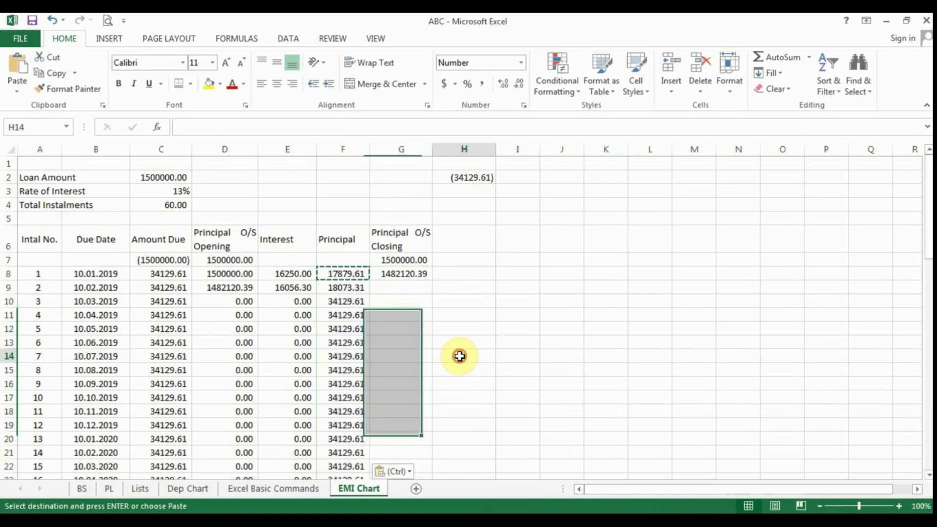
left_click(402, 287)
key("Escape")
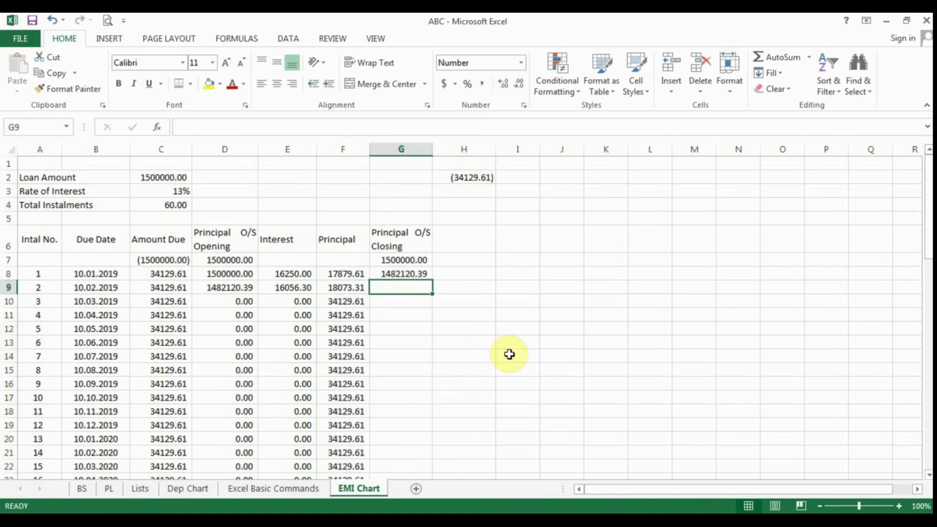
Examine the closing principal formula in G8 alongside the second instalment's opening principal in D9 and principal in F9.
key("F2")
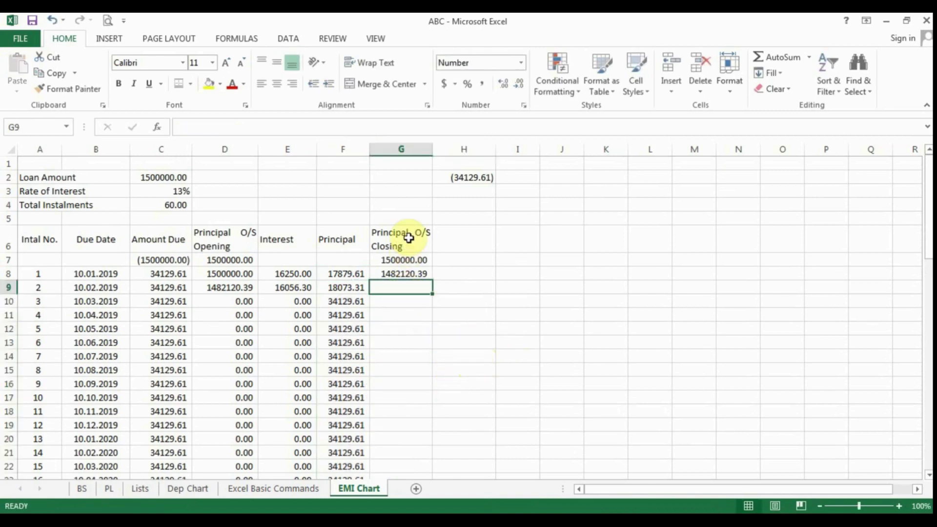
left_click(408, 272)
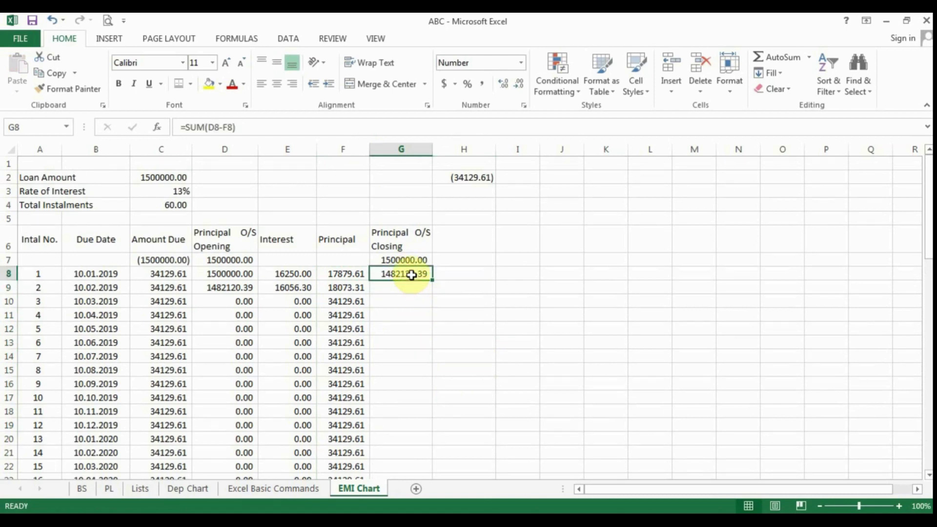
left_click(223, 288)
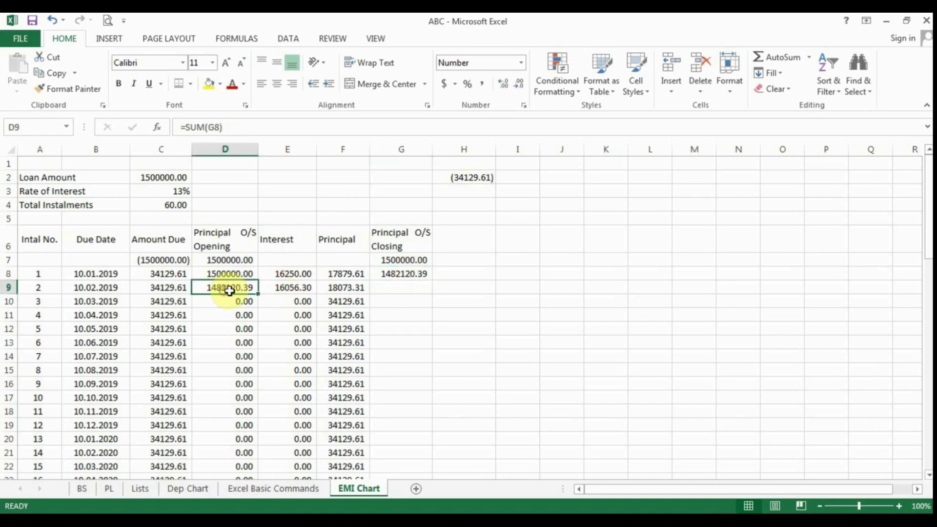
left_click(397, 273)
left_click(218, 289)
left_click(336, 290)
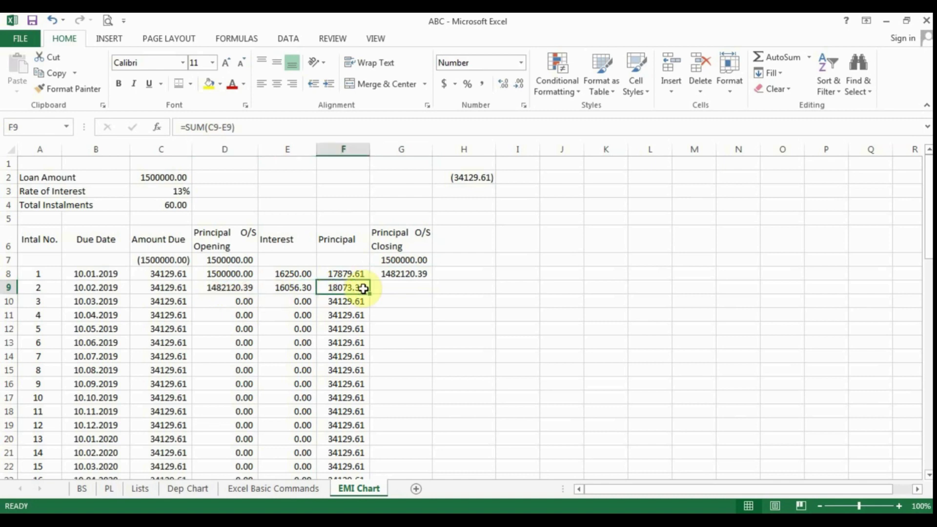
left_click(403, 286)
left_click(401, 276)
key("F2")
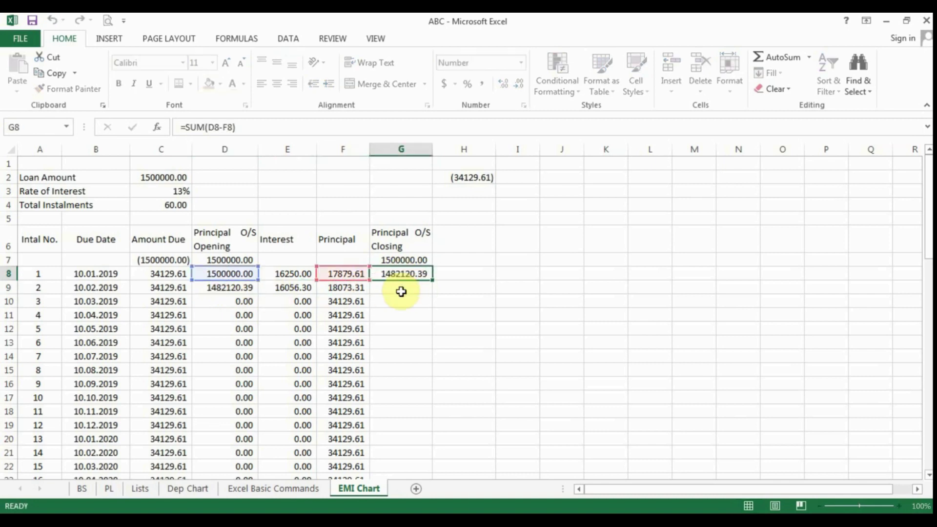
key("Escape")
Copy the closing principal formula in G8 to the remaining instalments in G9:G67.
right_click(405, 276)
left_click(440, 262)
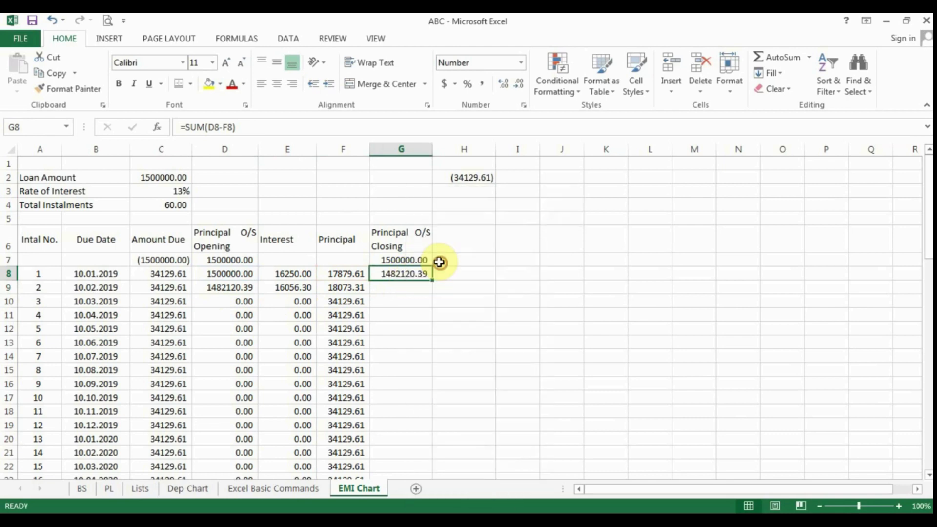
left_click_drag(408, 288, 417, 438)
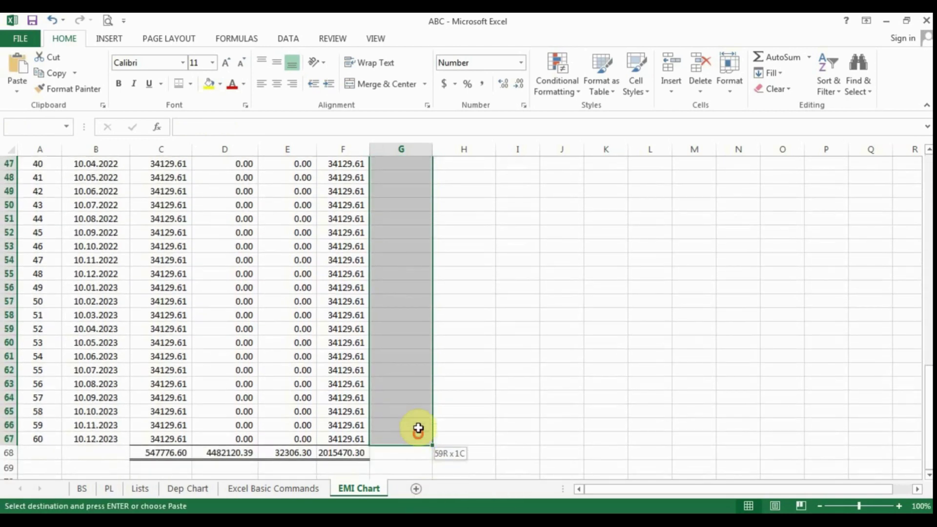
right_click(390, 374)
left_click(418, 154)
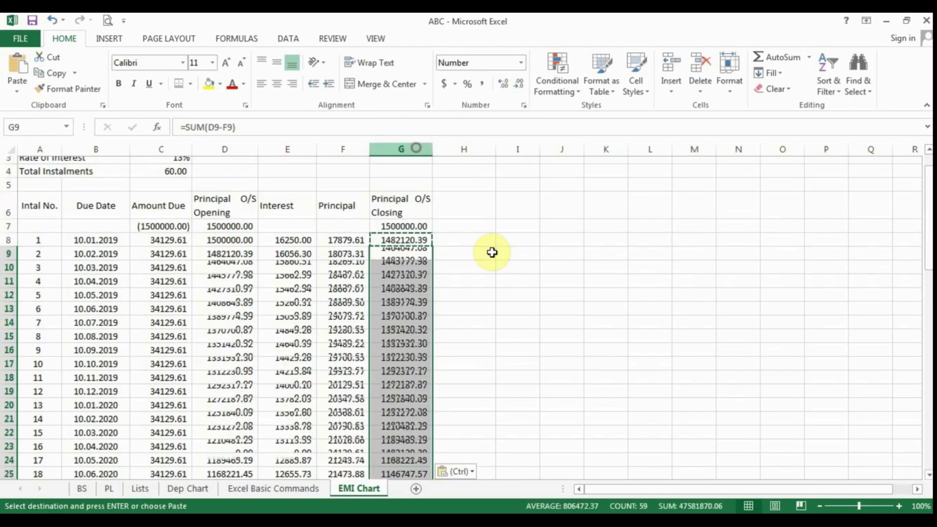
left_click(562, 344)
Delete the opening principal total in D68 and remove that cell's borders.
scroll(570, 345, "down", 10)
scroll(571, 346, "down", 7)
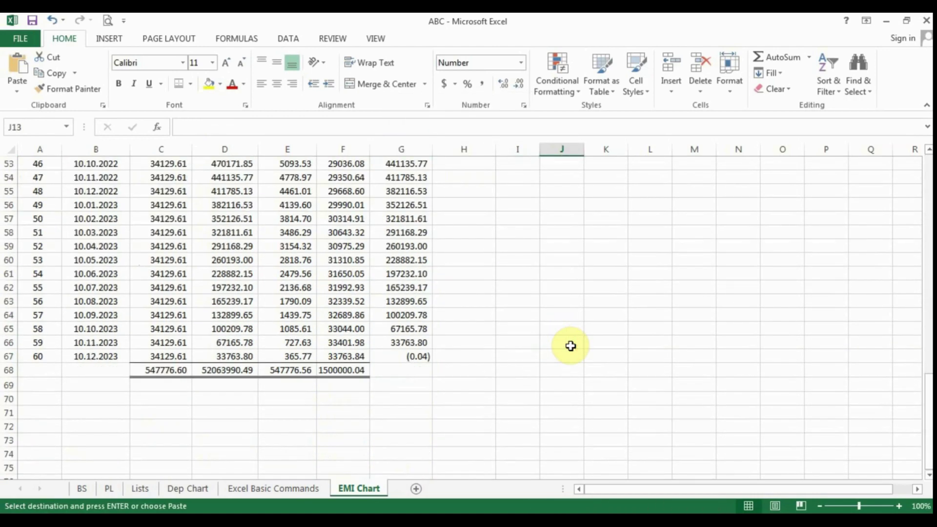
left_click(391, 371)
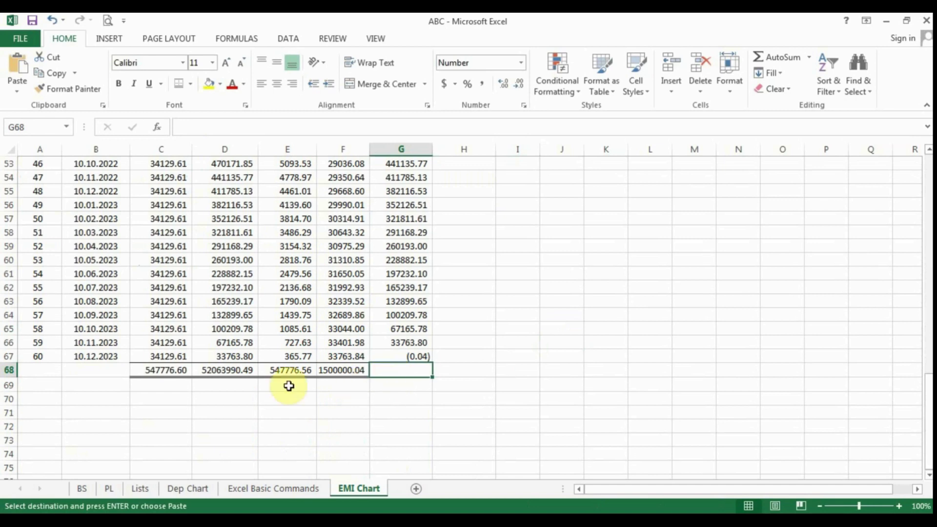
left_click(226, 370)
key("Delete")
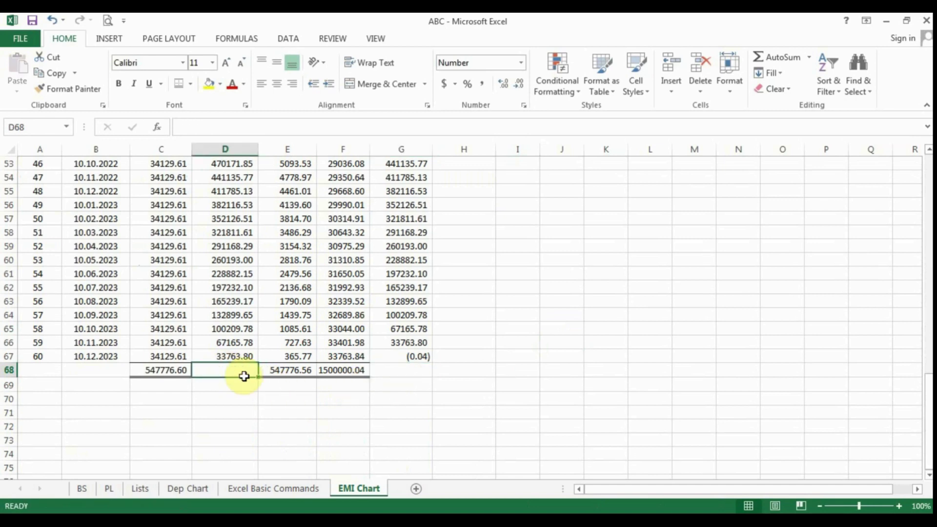
left_click(192, 87)
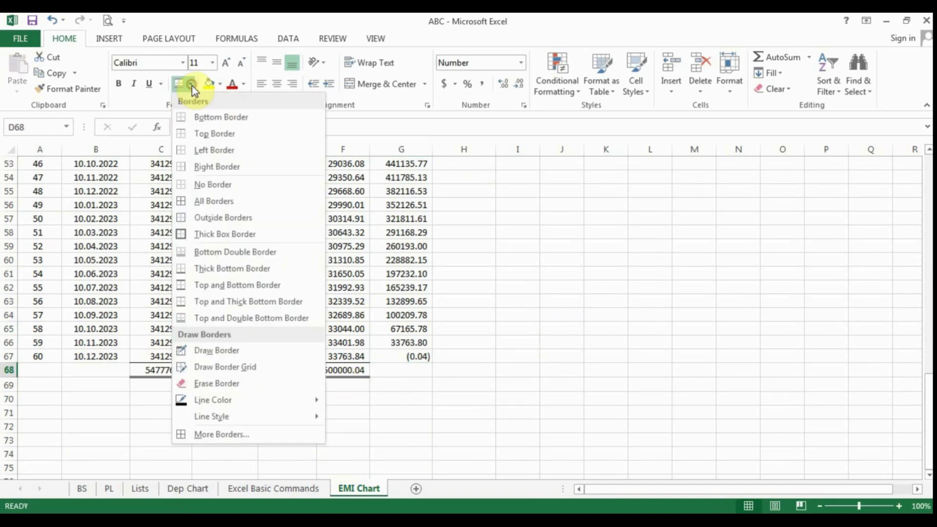
left_click(200, 187)
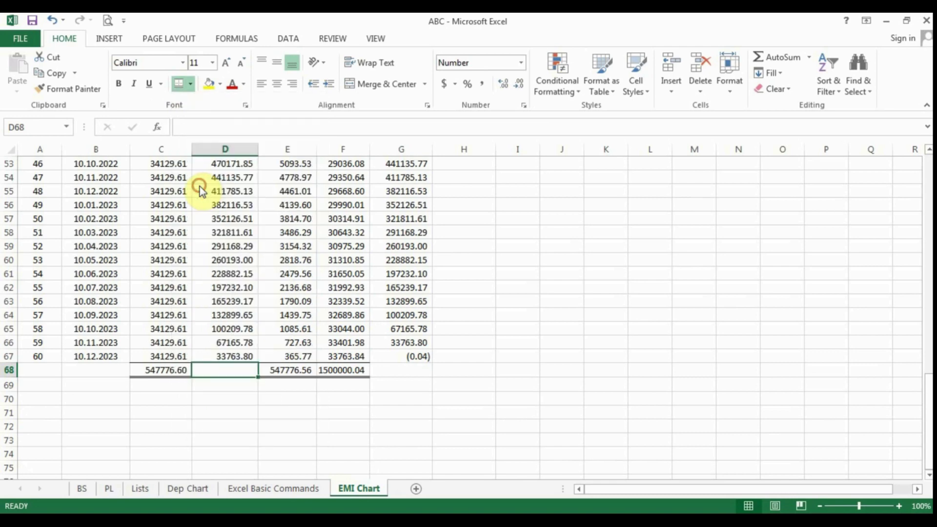
left_click(516, 311)
left_click(262, 417)
Check the principal total in F68 against the Principal column it sums.
left_click(354, 373)
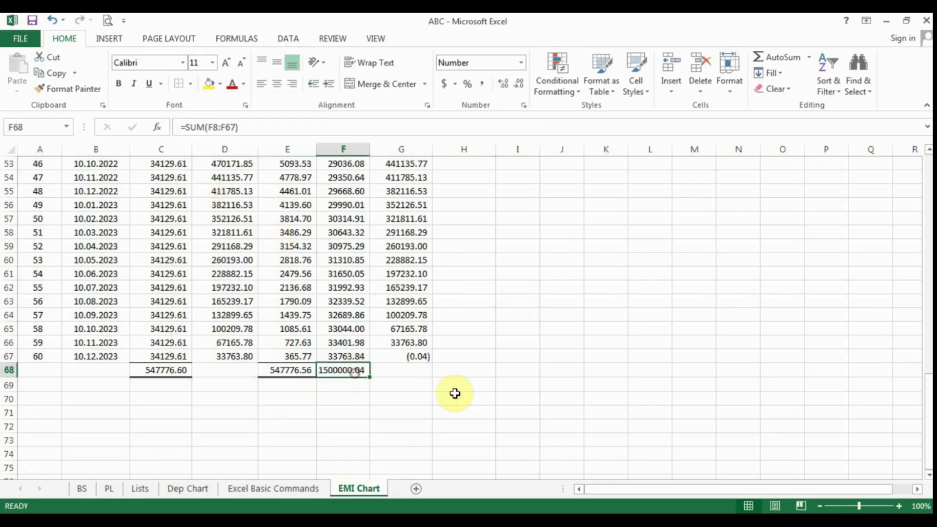
scroll(360, 299, "up", 17)
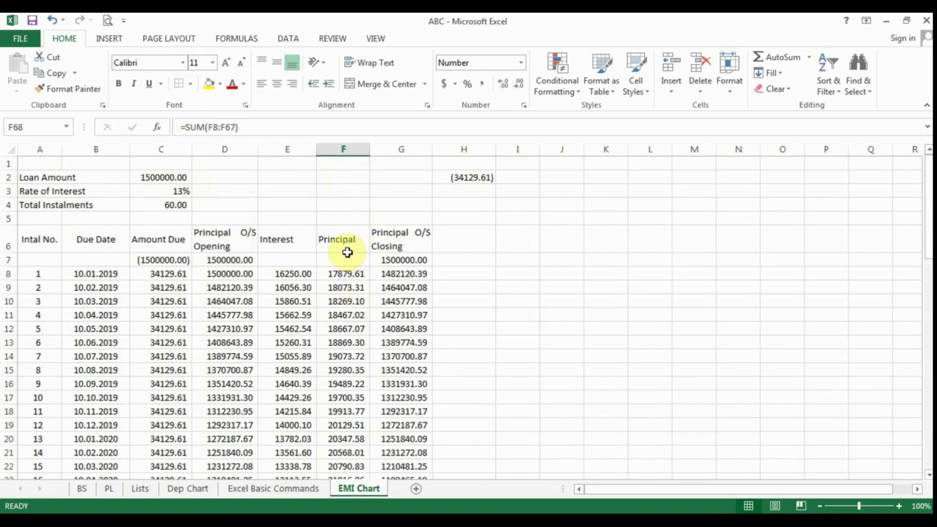
left_click(347, 252)
scroll(380, 365, "down", 15)
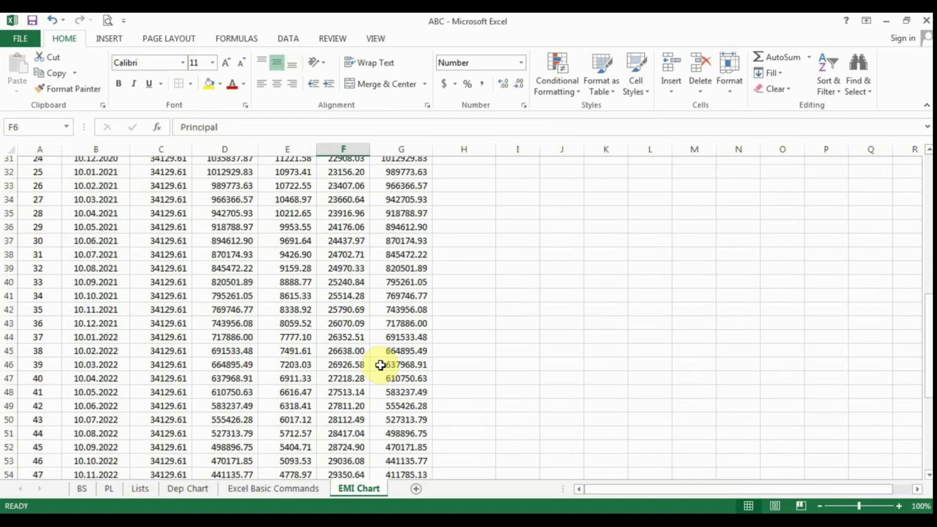
scroll(381, 365, "down", 4)
left_click(347, 318)
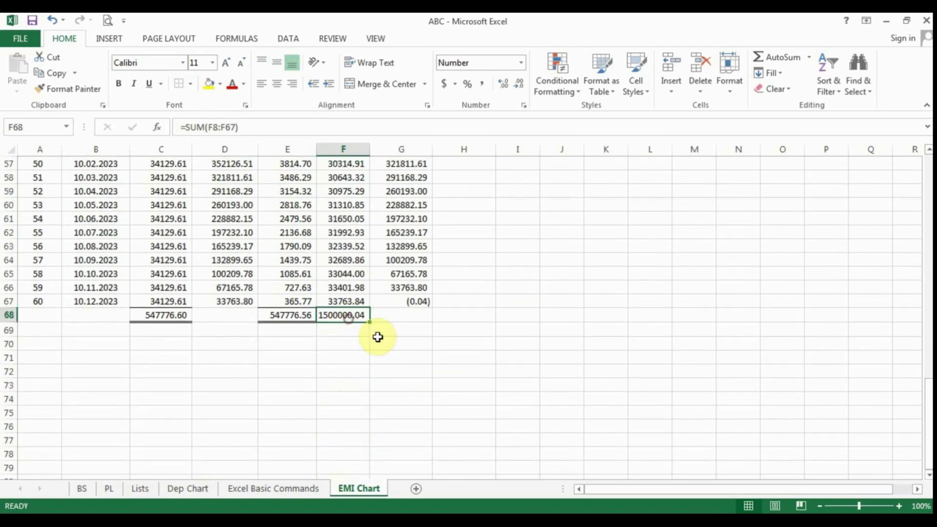
Add 0.04 to the last instalment's interest formula in E67, making it =SUM(D67*0.13/12)+0.04.
left_click(424, 303)
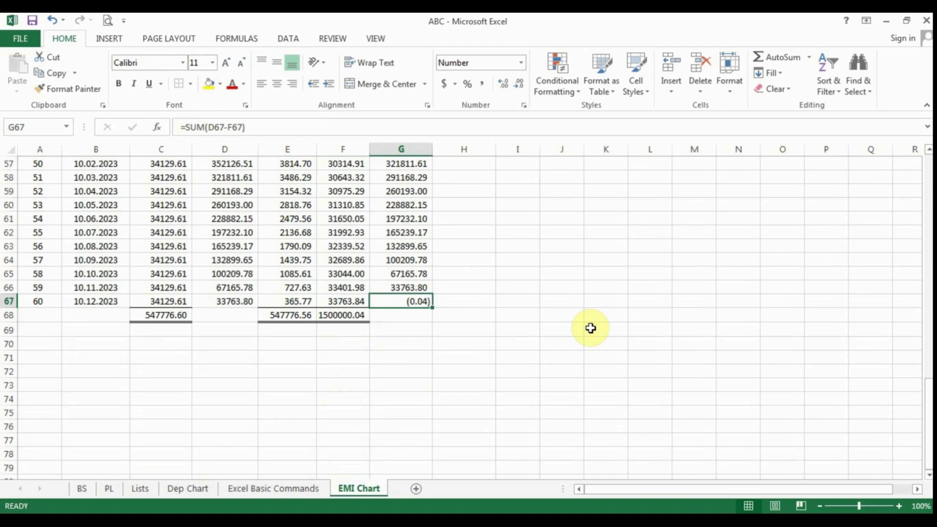
key("Left")
key("Left")
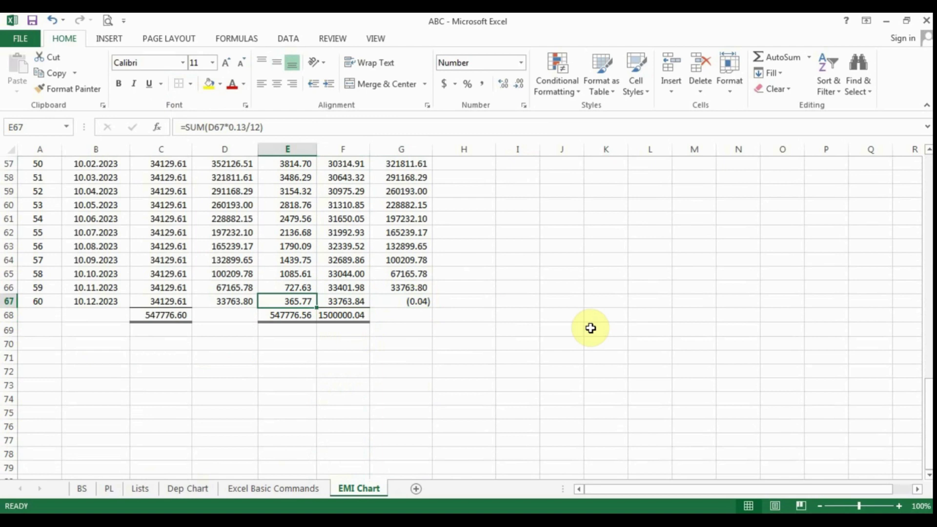
key("F2")
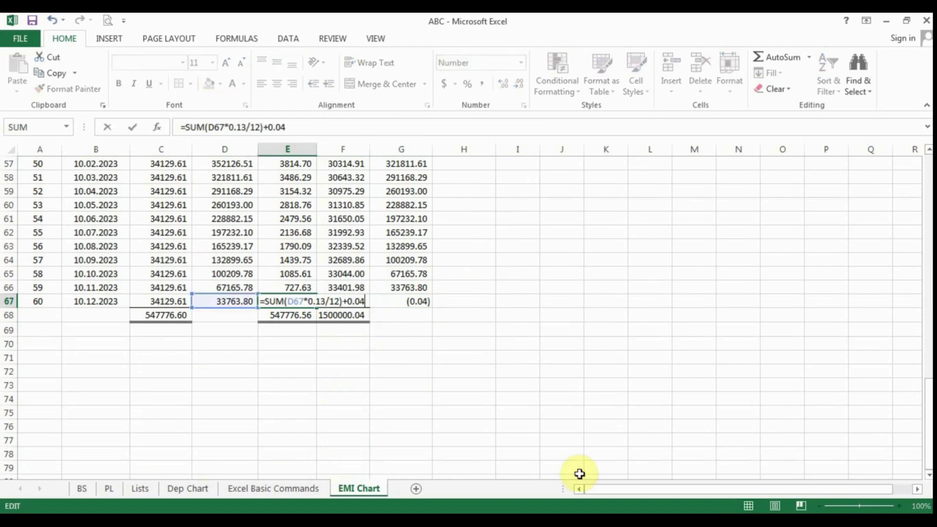
key("Return")
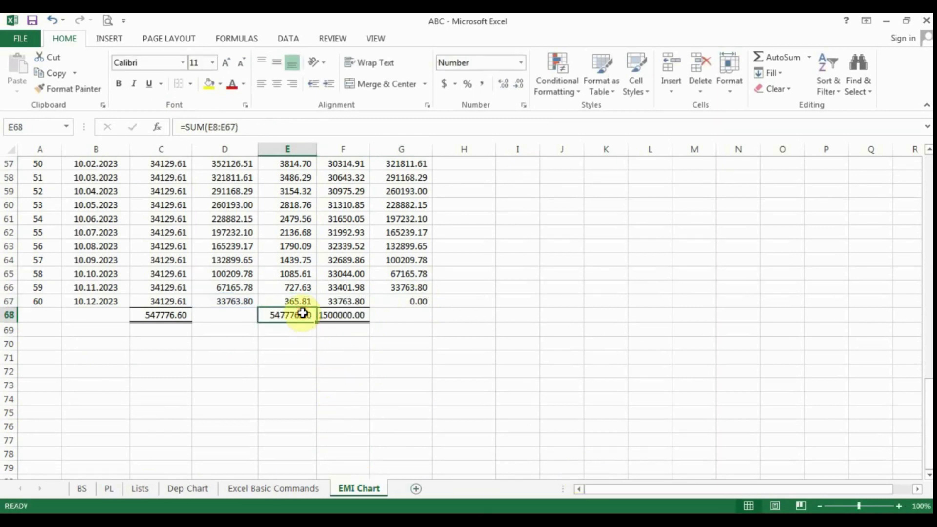
Compare the principal total in F68 with the opening loan in D7, and the interest total in E68 with the amount total in C68.
left_click(350, 318)
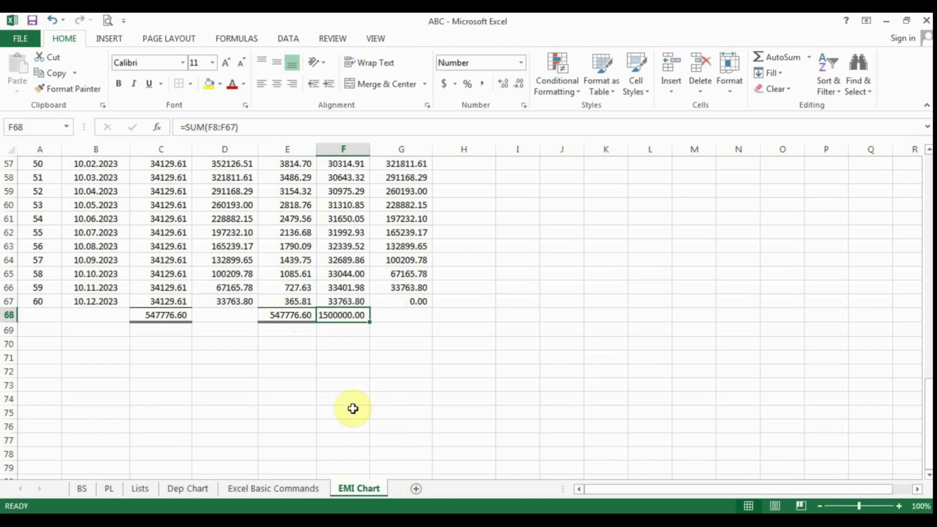
scroll(384, 398, "up", 3)
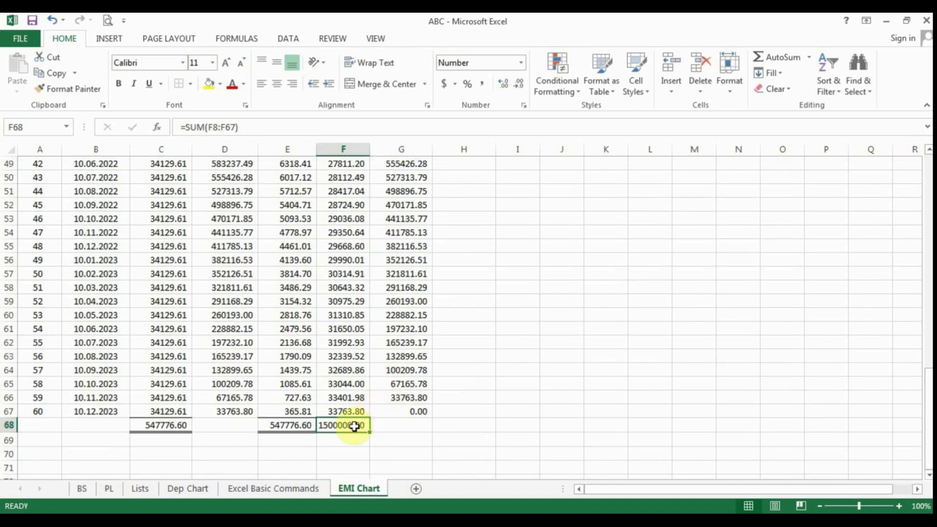
scroll(388, 412, "up", 16)
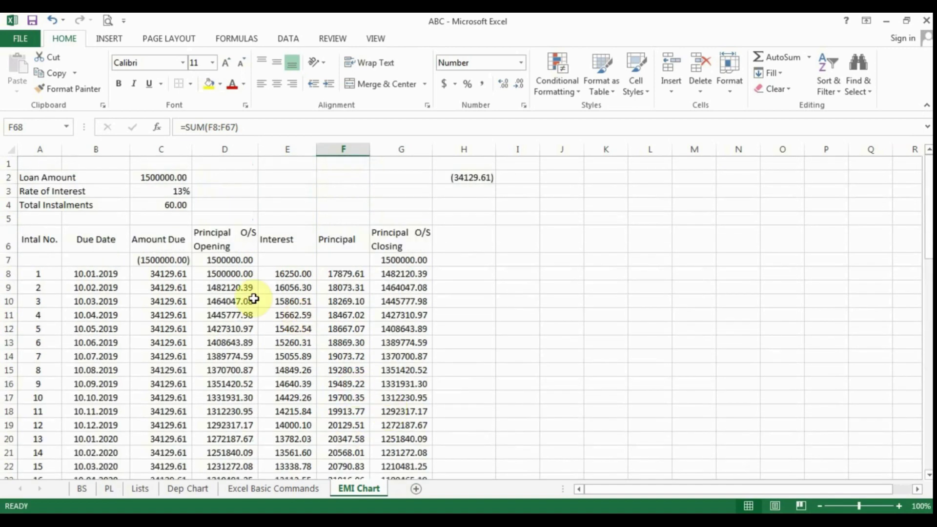
left_click(220, 263)
scroll(408, 359, "down", 17)
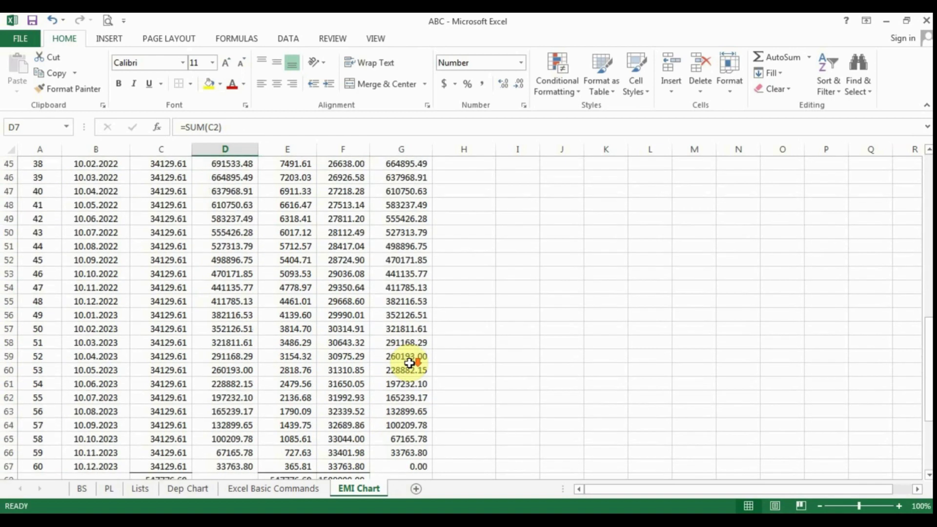
left_click(287, 370)
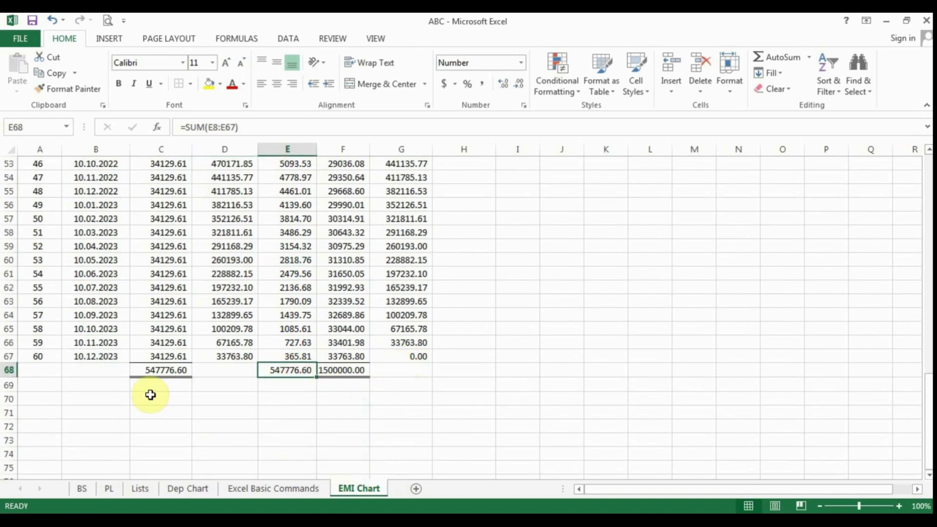
left_click(156, 369)
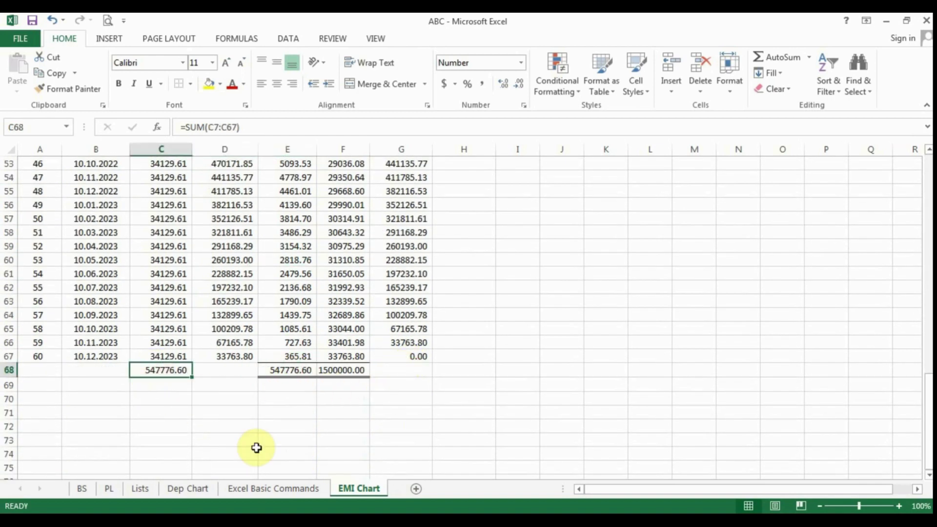
Replace the negative loan amount in C7 with 0 and check the amount due total in C68.
scroll(258, 444, "up", 17)
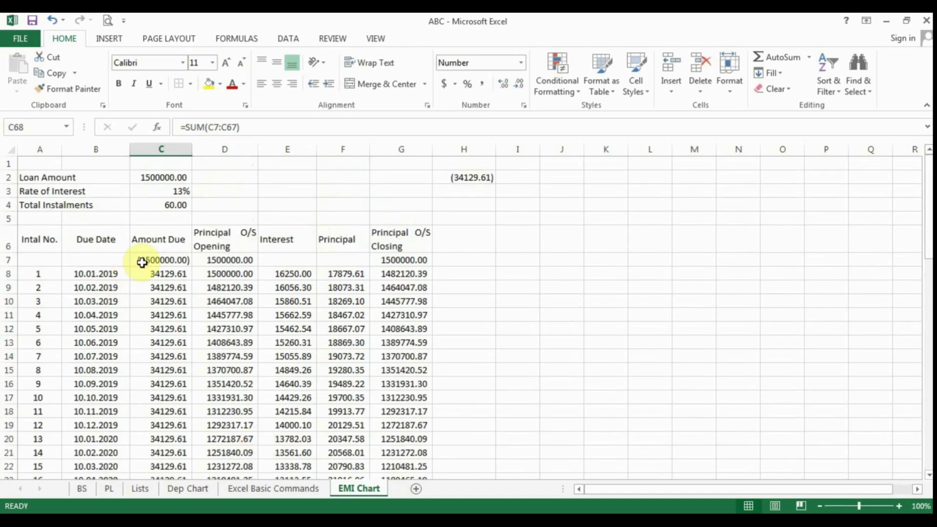
left_click(152, 260)
key("Down")
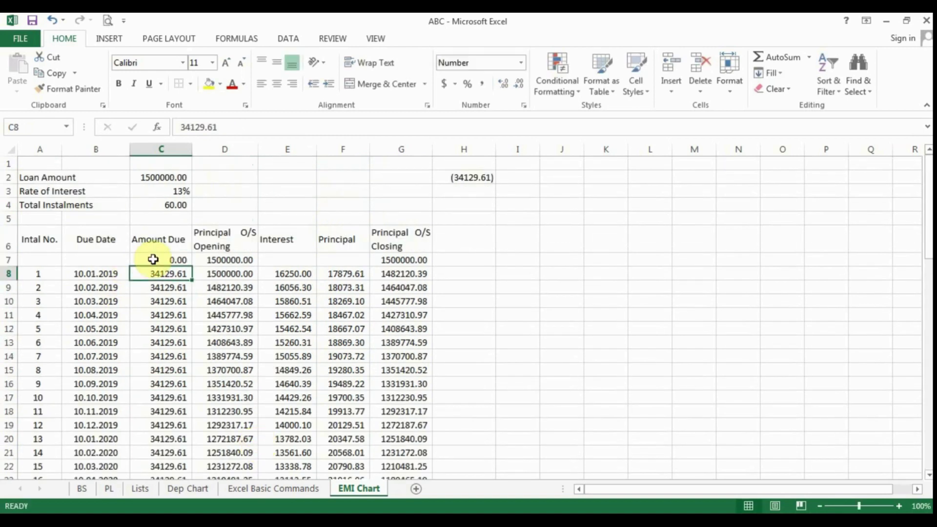
scroll(341, 358, "down", 12)
scroll(337, 363, "down", 8)
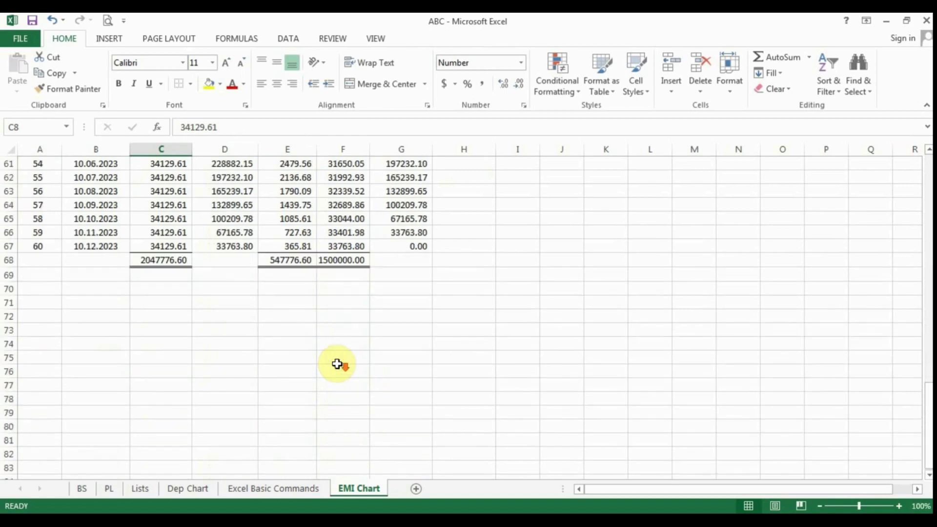
left_click(169, 260)
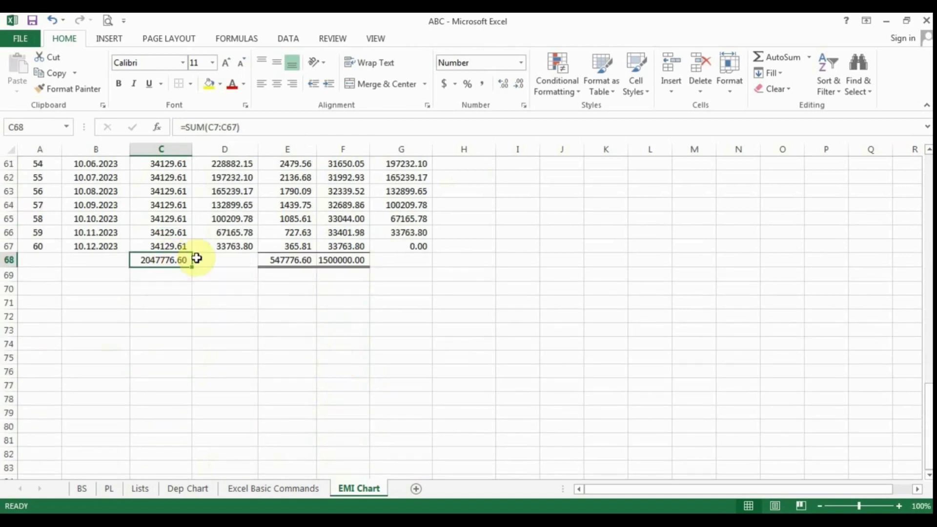
Compare the opening principal in D7 with the principal, interest and amount due totals in row 68.
scroll(191, 315, "up", 9)
scroll(193, 318, "up", 11)
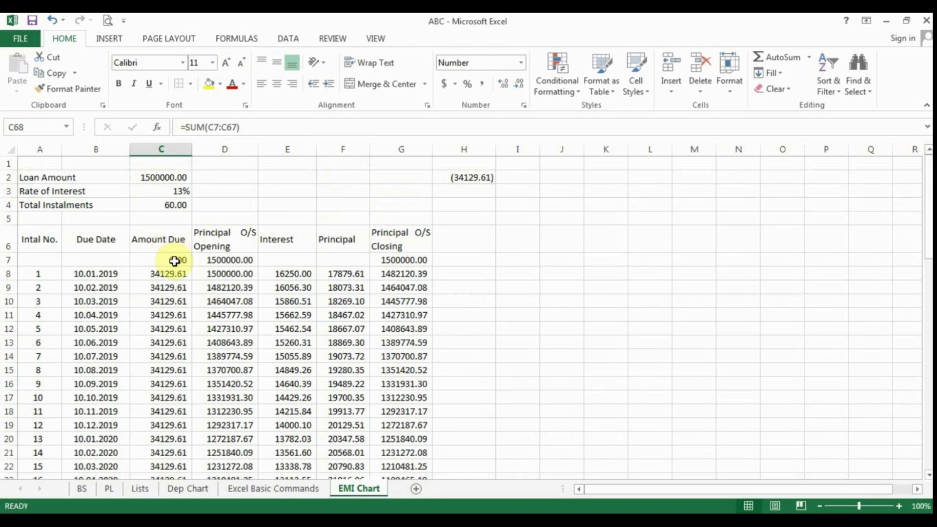
left_click(214, 259)
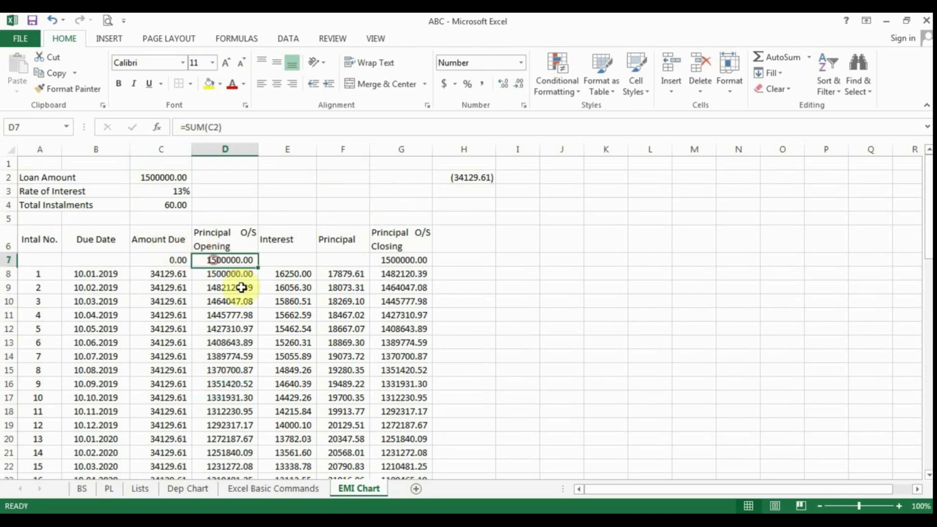
scroll(310, 356, "down", 19)
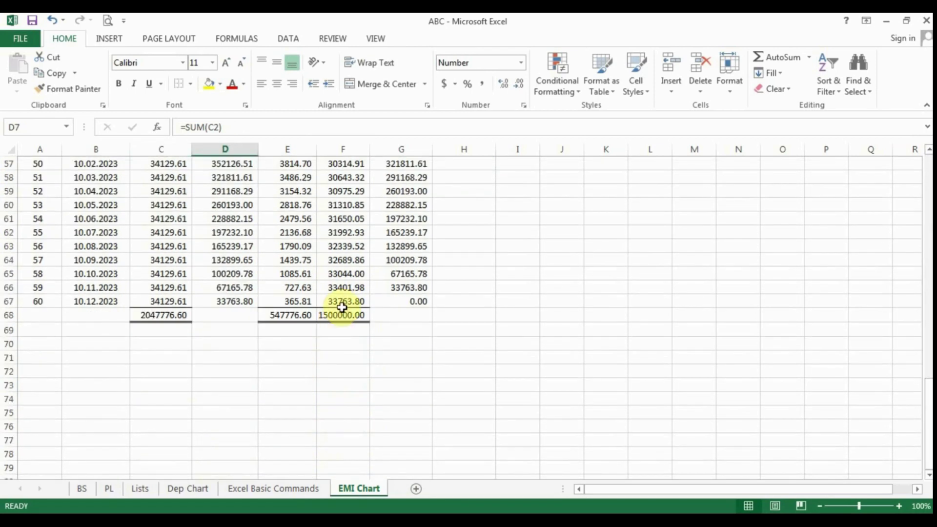
left_click(342, 312)
left_click(291, 315)
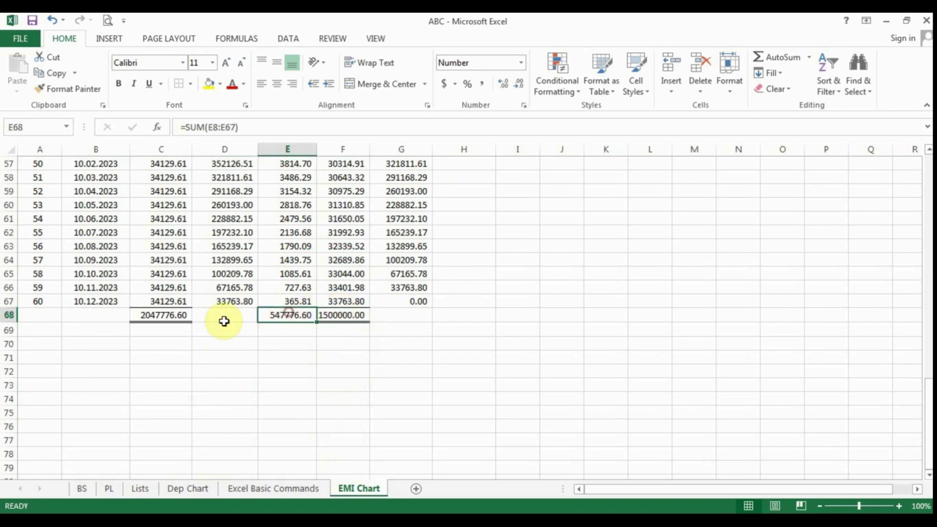
left_click(171, 316)
Undo the zero entry in C7 to restore =-C2 and recheck the amount due total in C68.
scroll(385, 369, "up", 19)
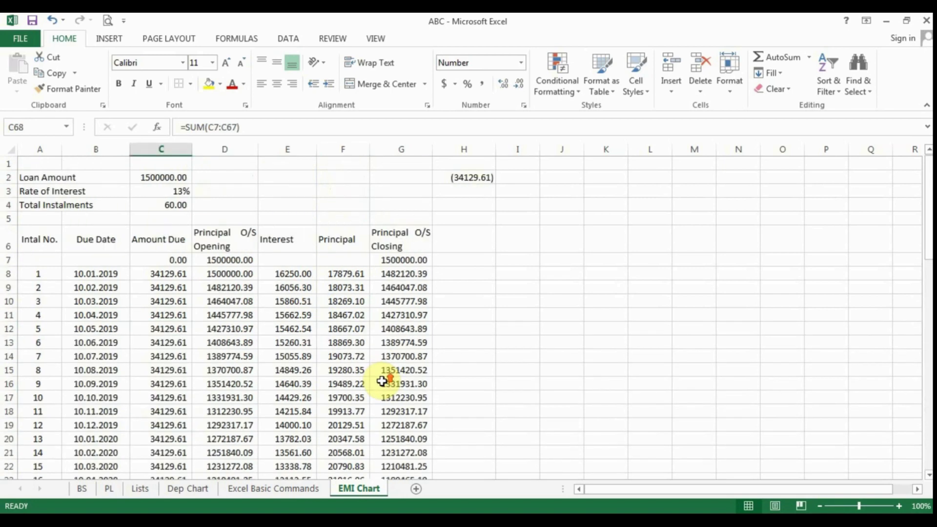
left_click(177, 261)
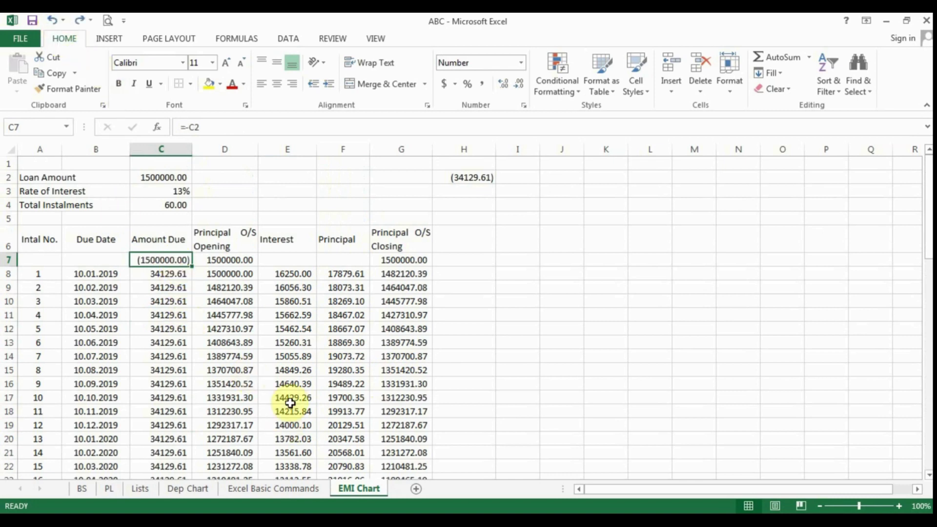
scroll(290, 403, "down", 20)
left_click(168, 260)
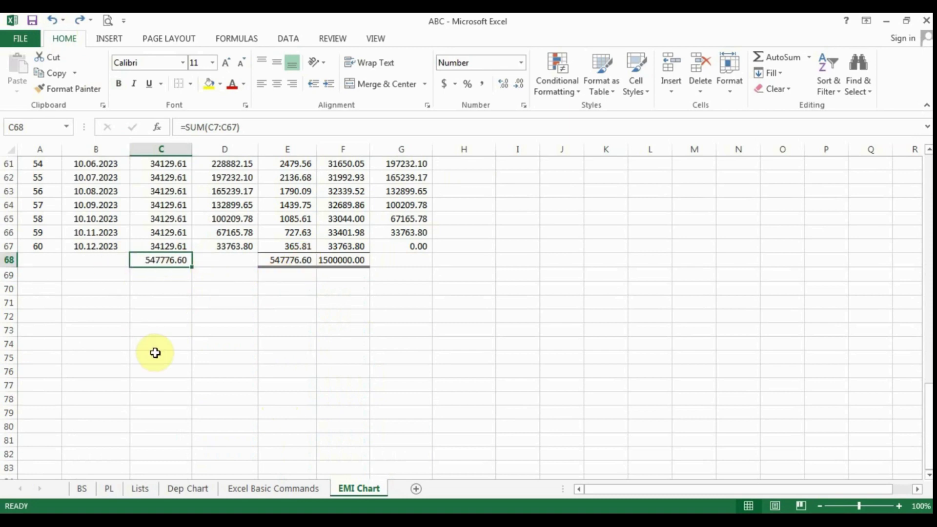
left_click(405, 260)
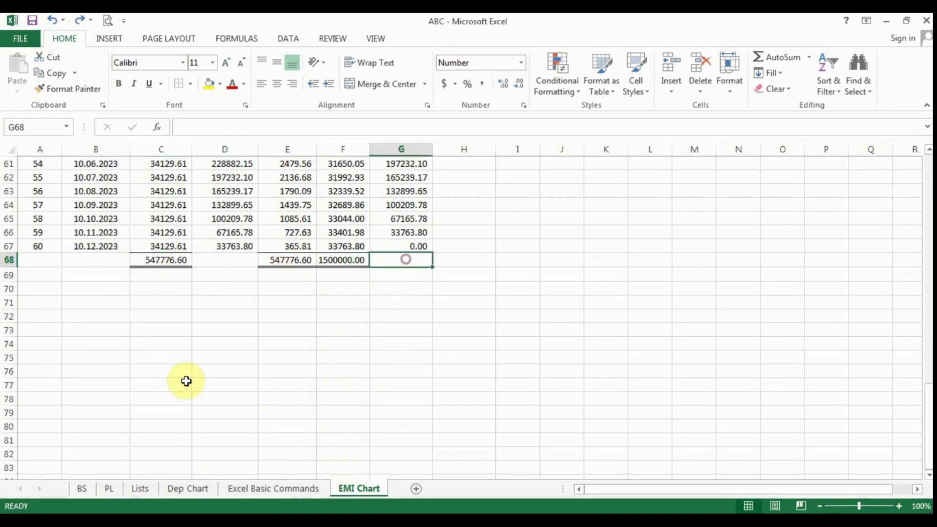
Add a bottom border across A10:G10 under the 10.03.2019 instalment to mark the financial year-end.
scroll(180, 383, "up", 20)
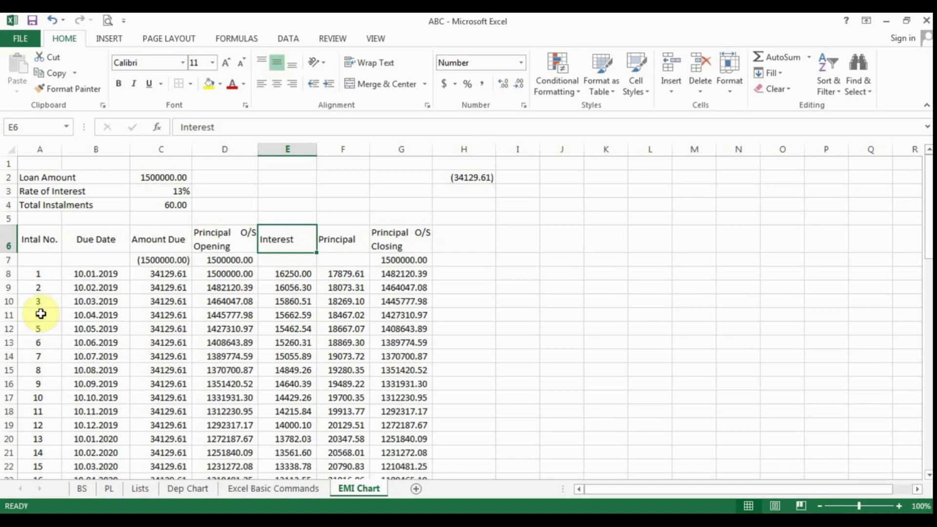
left_click(77, 302)
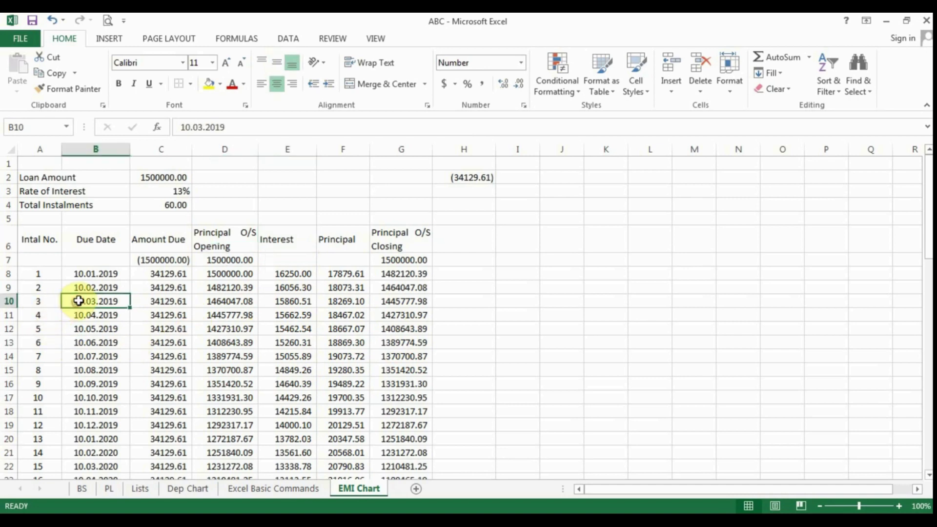
left_click(36, 302)
left_click_drag(36, 302, 418, 301)
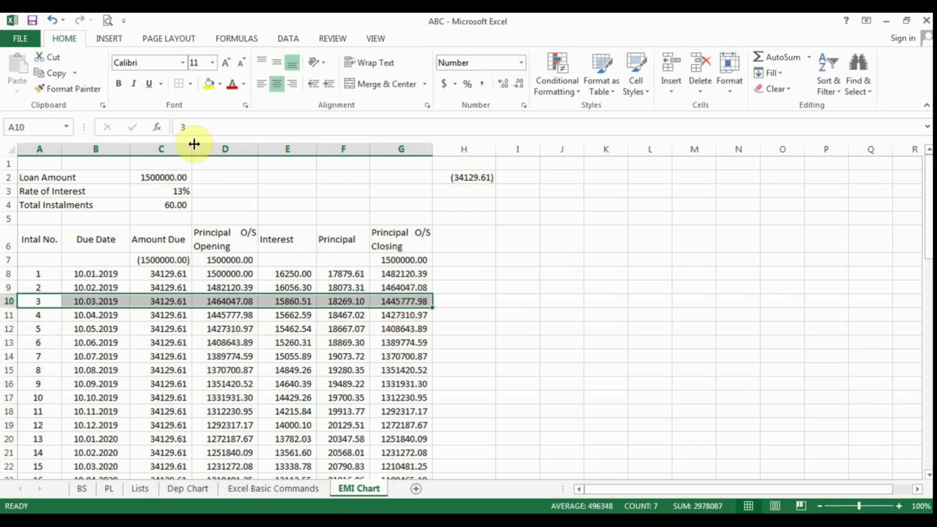
left_click(190, 85)
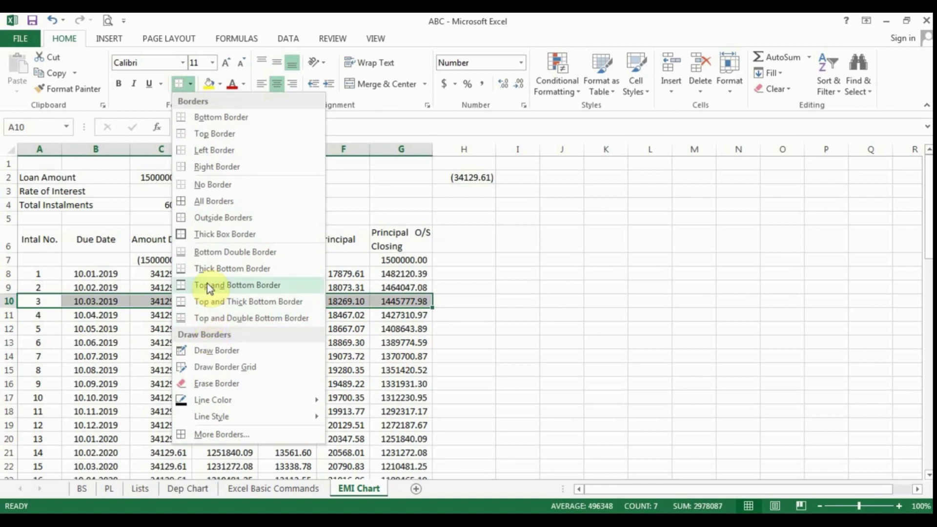
left_click(221, 118)
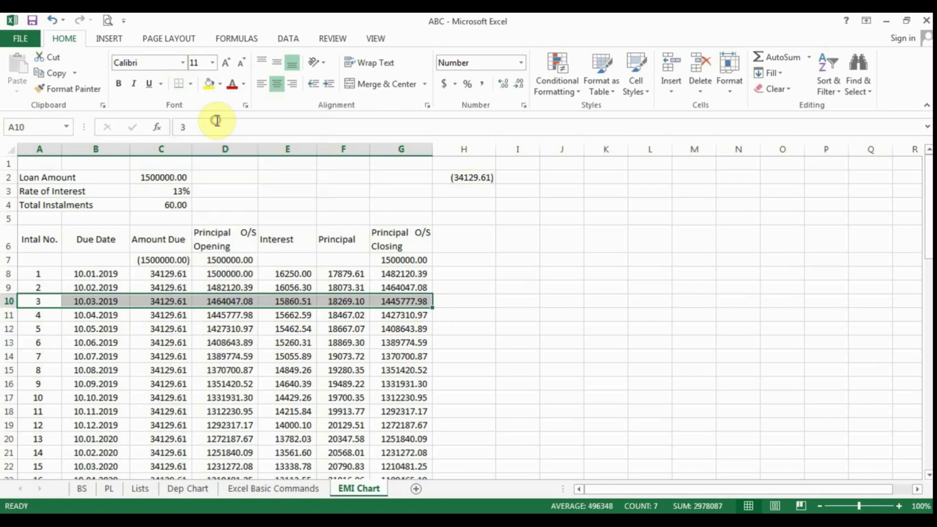
left_click(342, 357)
Add bottom borders across columns A to G under row 22 (10.03.2020) and row 34 (10.03.2021).
scroll(38, 398, "down", 3)
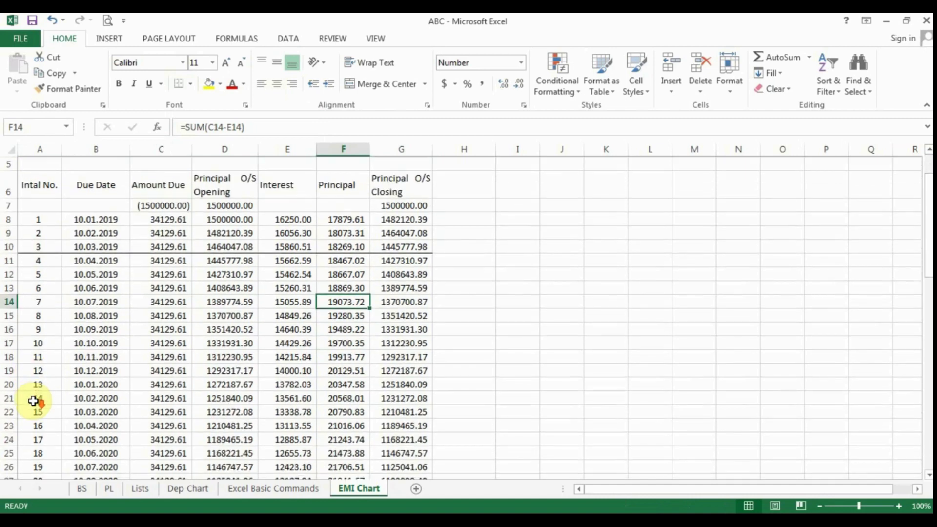
left_click_drag(39, 338, 398, 329)
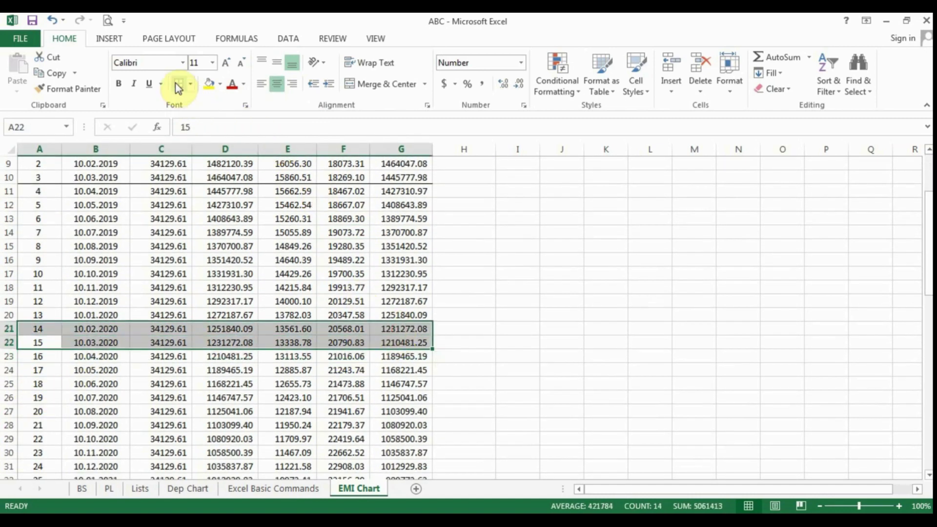
scroll(142, 408, "down", 4)
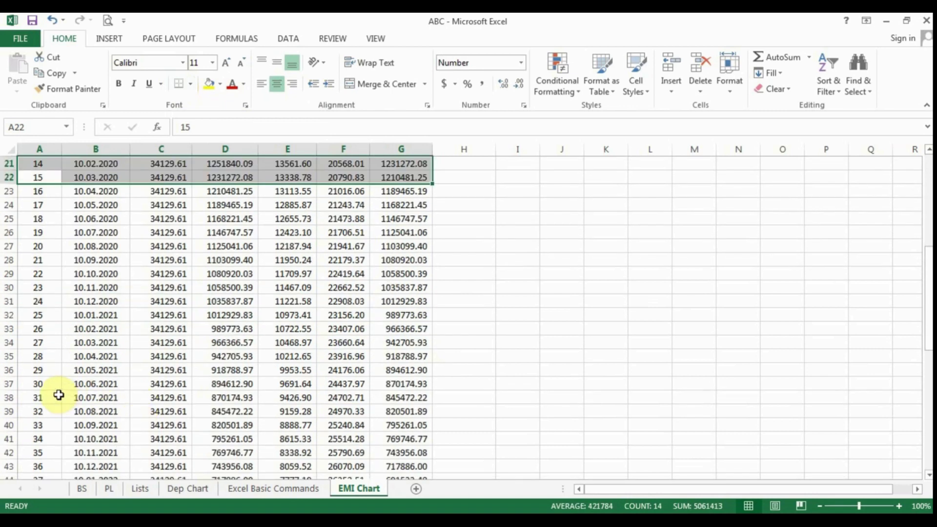
left_click_drag(36, 341, 412, 342)
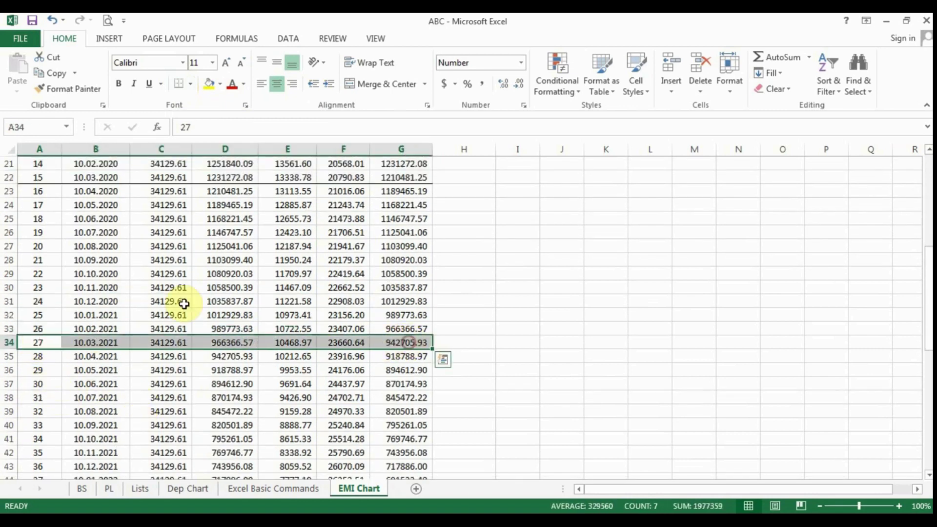
left_click(183, 87)
left_click(200, 411)
Add a bottom border across columns A to G under row 46, the 10.03.2022 instalment.
scroll(220, 376, "down", 3)
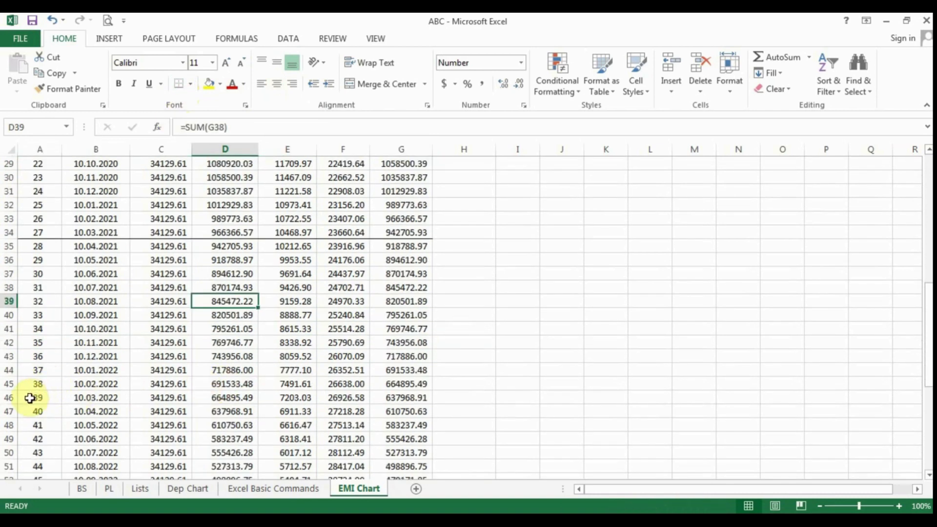
left_click_drag(29, 398, 397, 382)
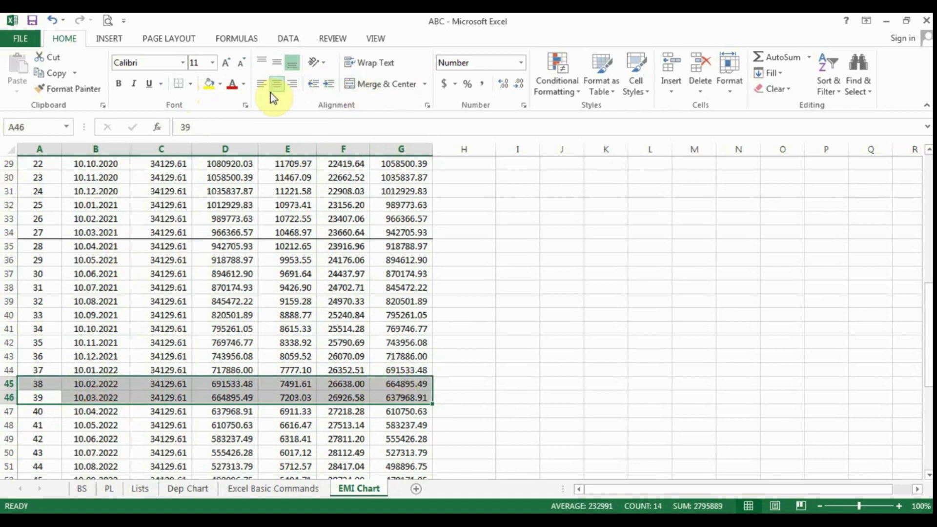
left_click(174, 86)
Compare the opening loan in D7 with the closing principal in G10, and examine the sums of principal F8:F10 and interest E8:E10.
scroll(293, 322, "up", 10)
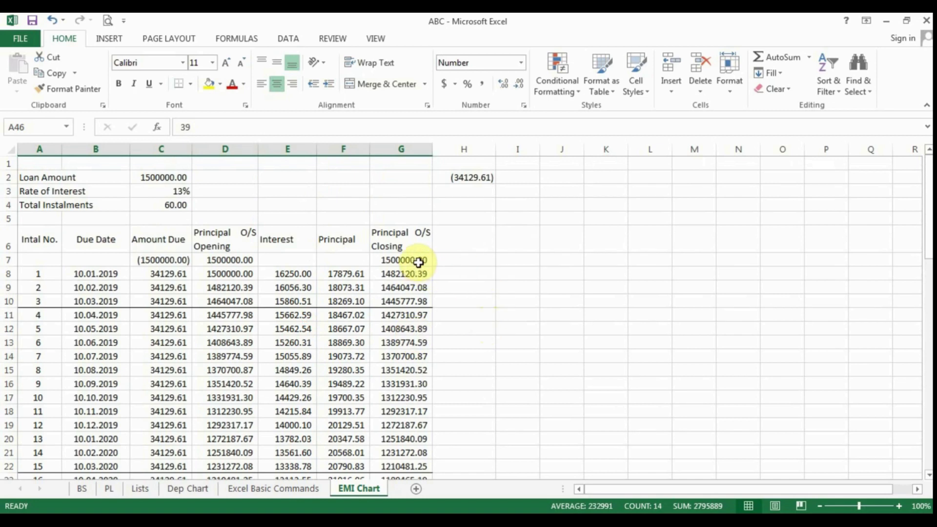
left_click(414, 260)
left_click(240, 258)
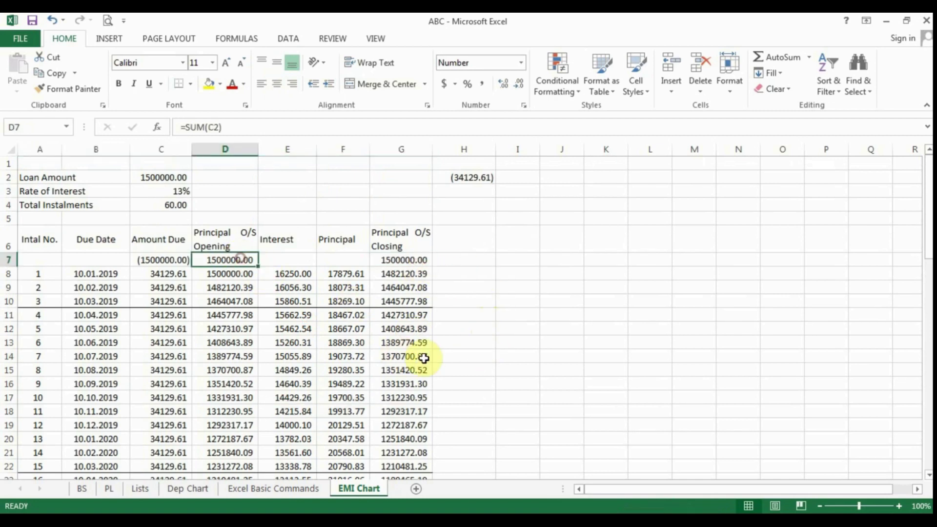
left_click(408, 302)
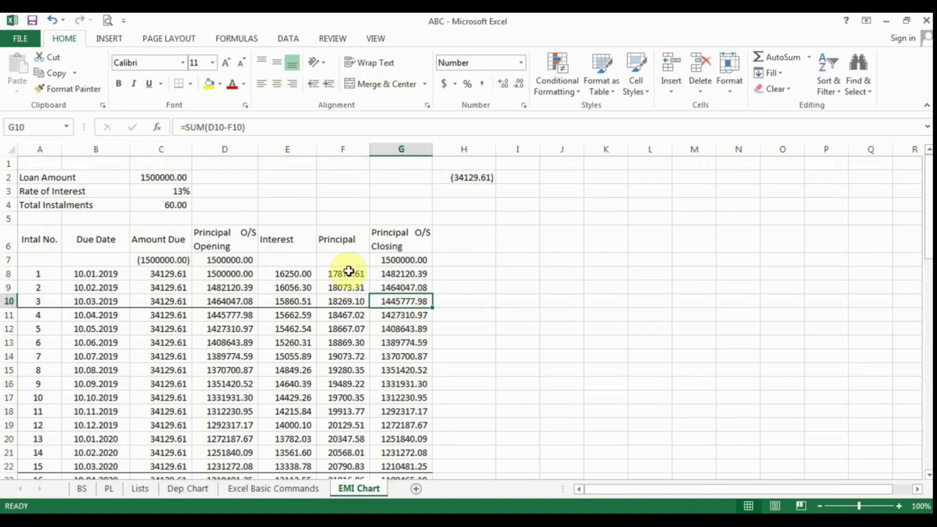
left_click_drag(348, 275, 347, 300)
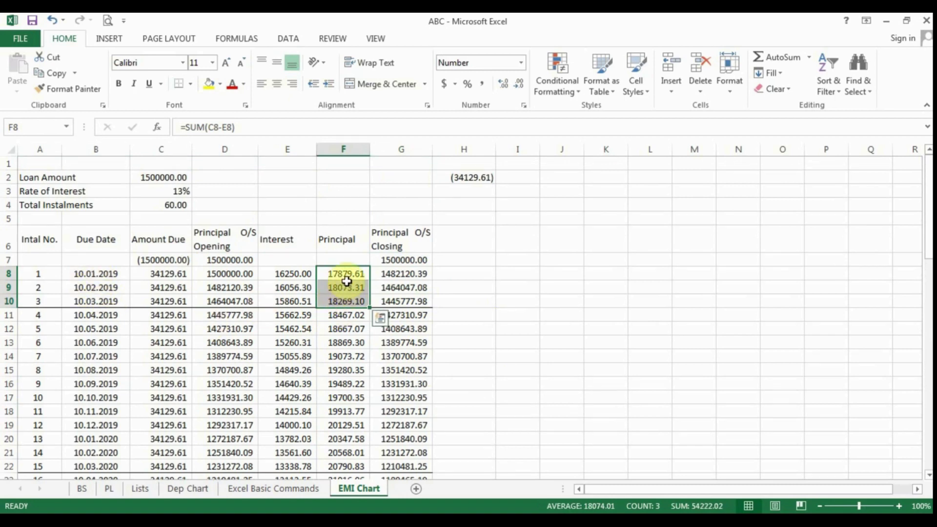
left_click_drag(287, 274, 285, 300)
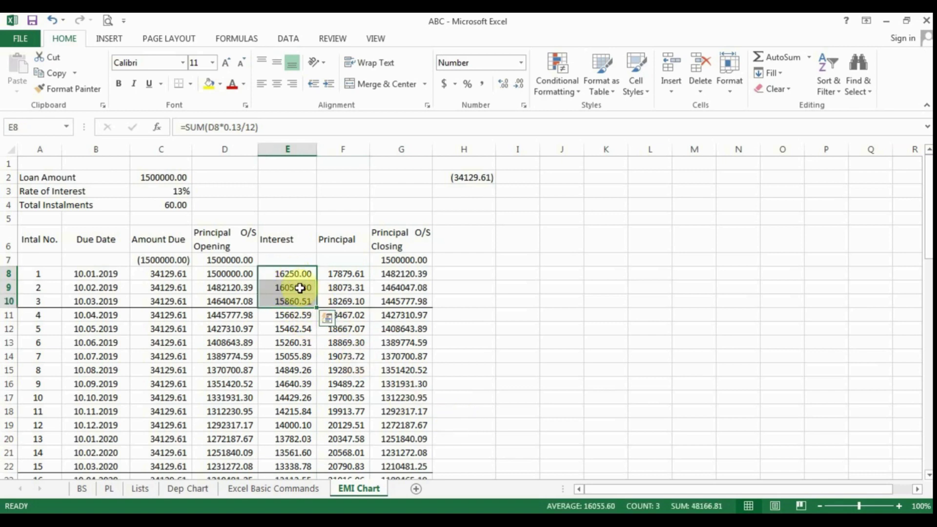
Examine the interest sum in E11:E22 for 10.04.2019 to 10.03.2020 and the closing principal in G22.
scroll(538, 368, "down", 3)
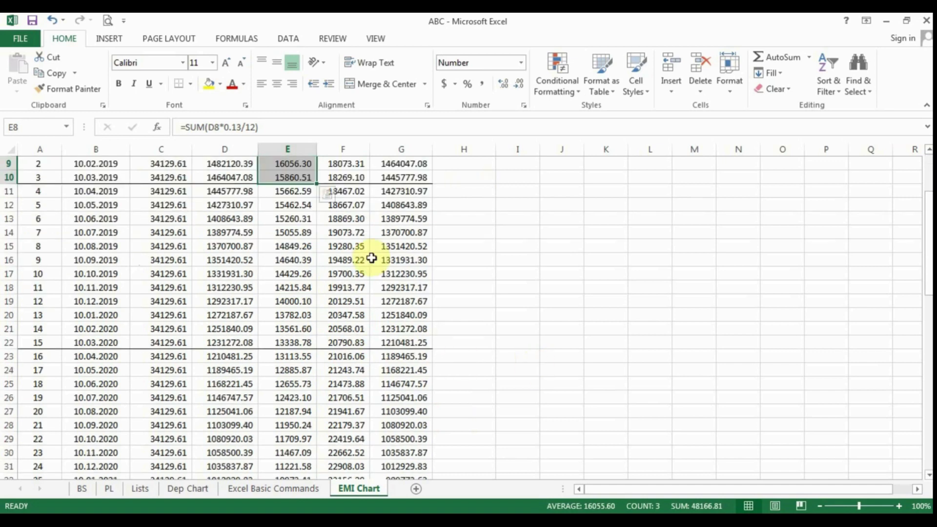
left_click(294, 194)
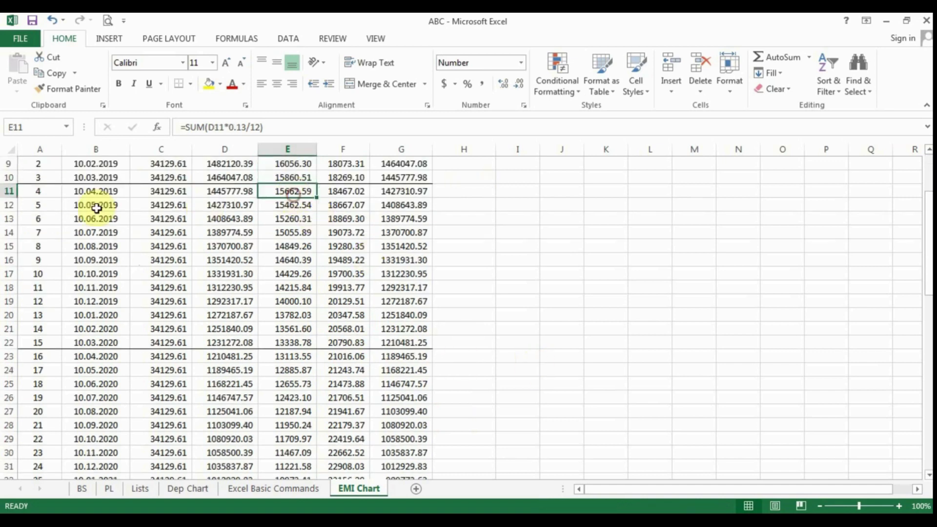
left_click(89, 193)
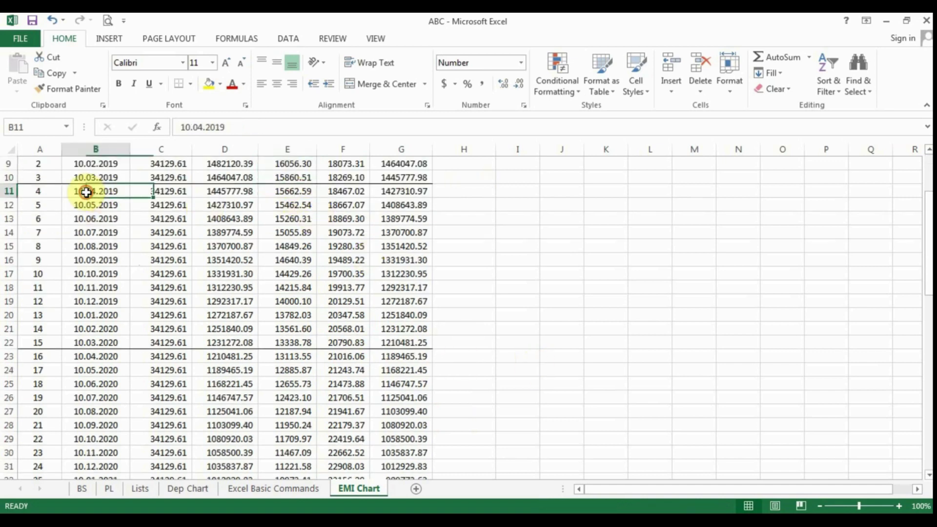
left_click(114, 340)
scroll(298, 214, "up", 3)
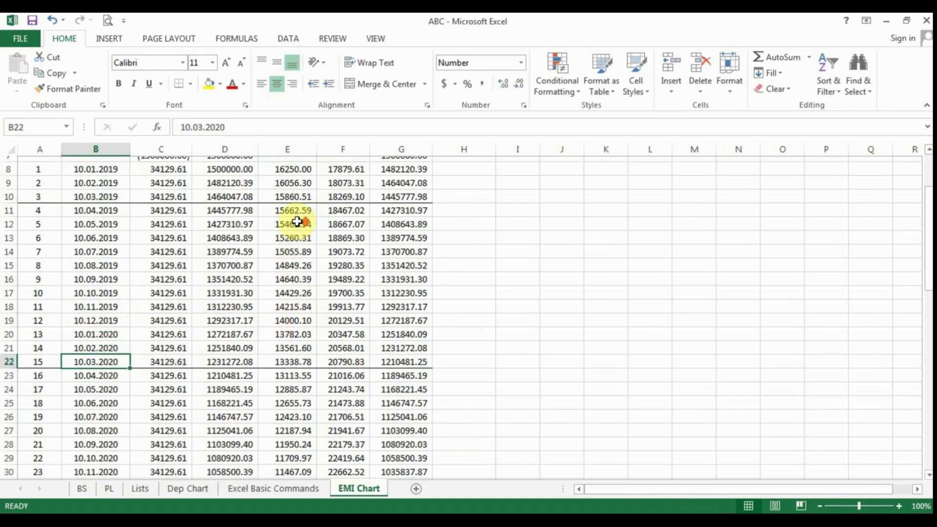
left_click(295, 236)
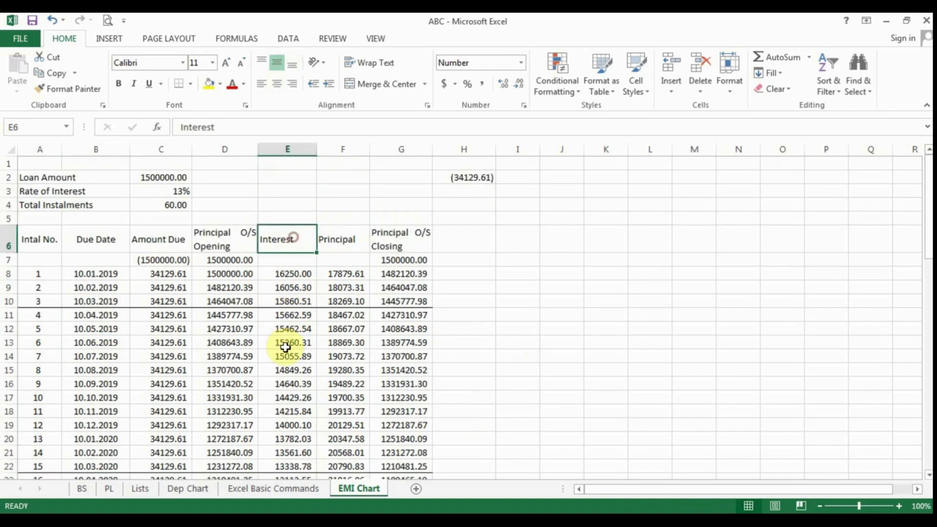
left_click(291, 312)
left_click_drag(291, 311, 300, 461)
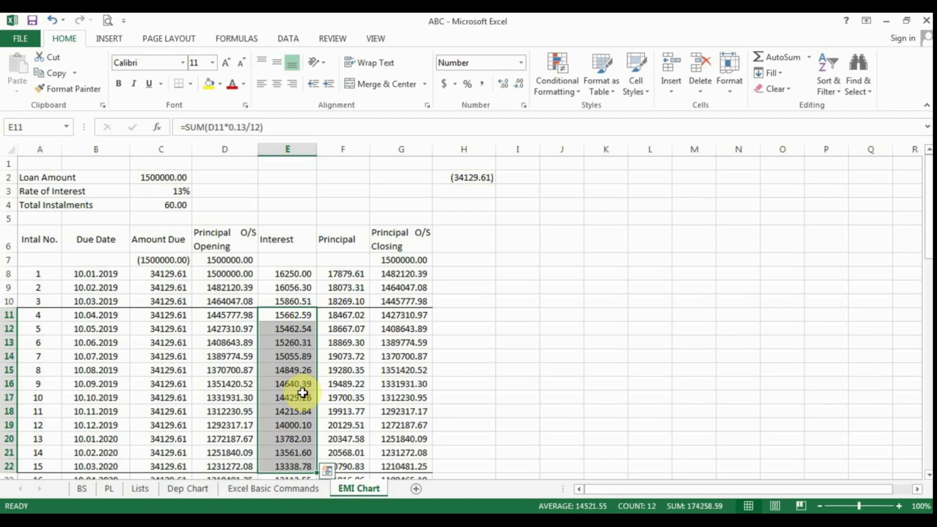
scroll(303, 393, "down", 3)
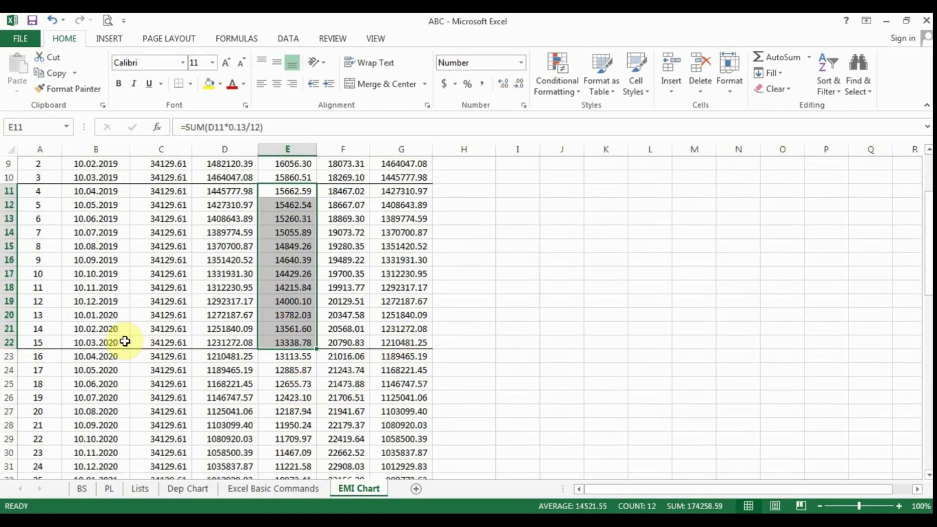
left_click(403, 342)
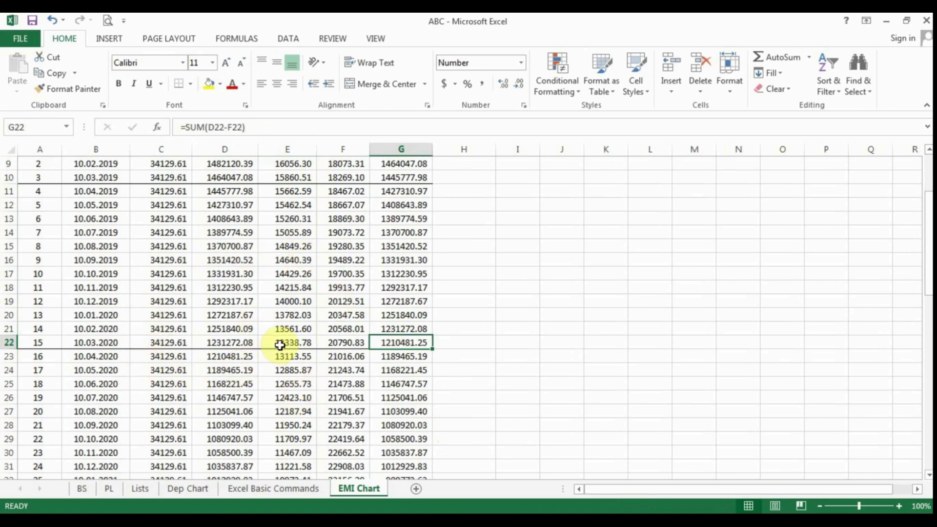
Look over the EMI chart down to its totals row and save the workbook.
scroll(284, 345, "up", 3)
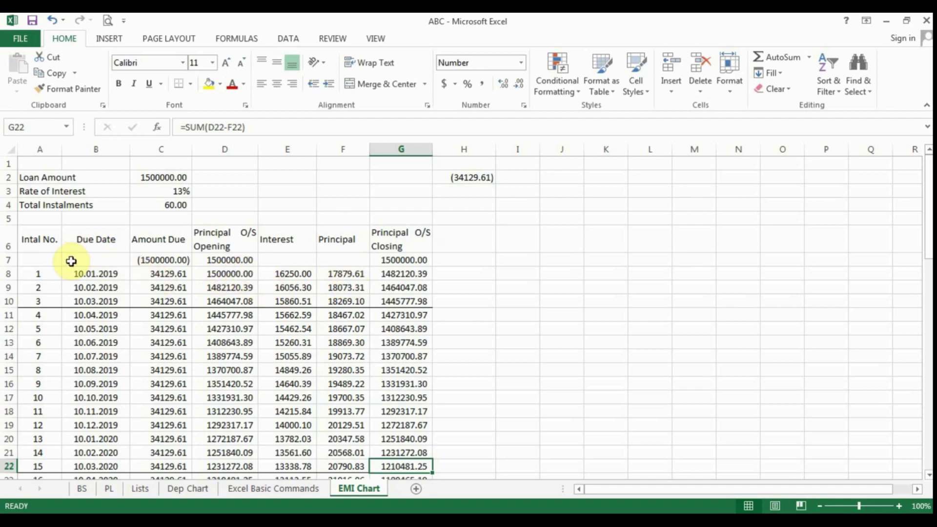
scroll(361, 354, "down", 4)
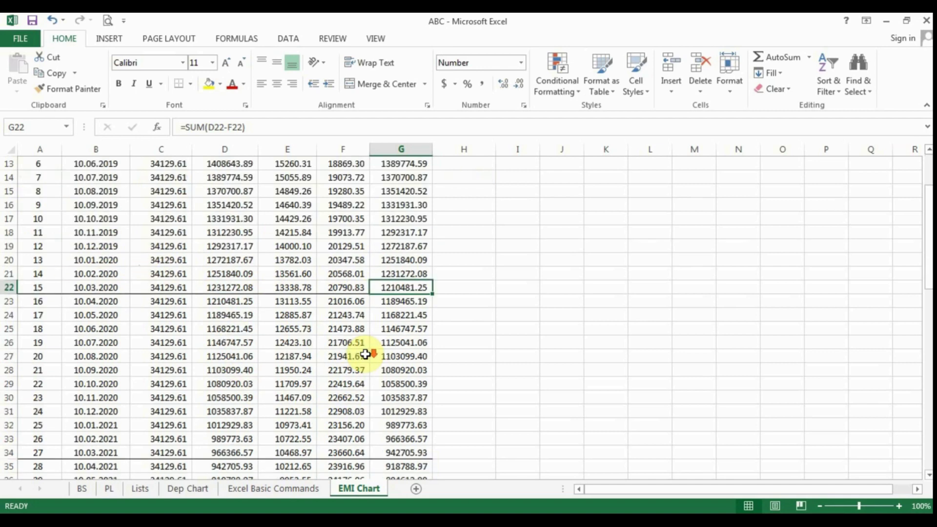
scroll(365, 354, "down", 13)
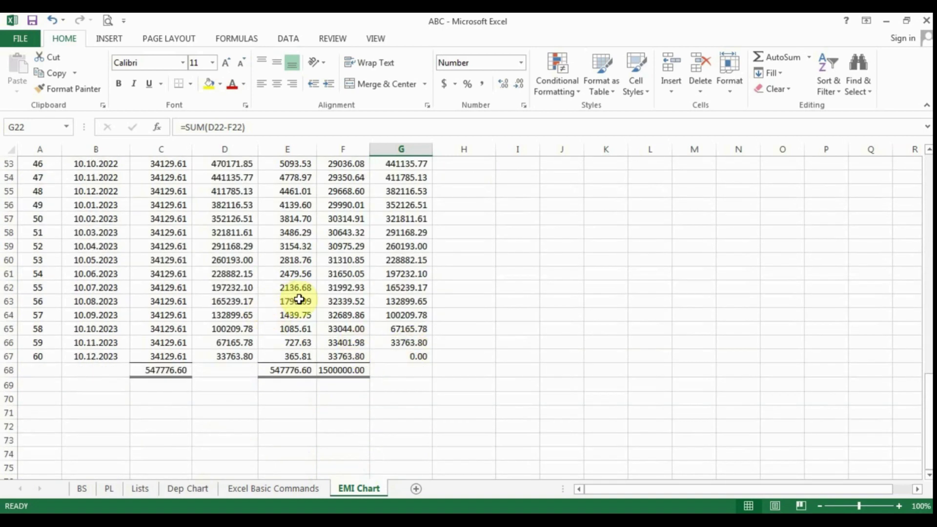
left_click(31, 21)
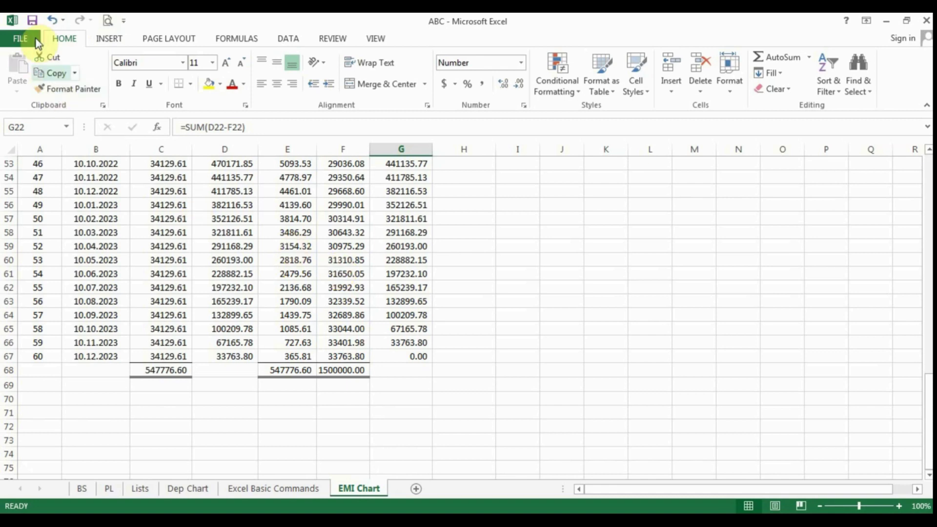
scroll(268, 299, "down", 3)
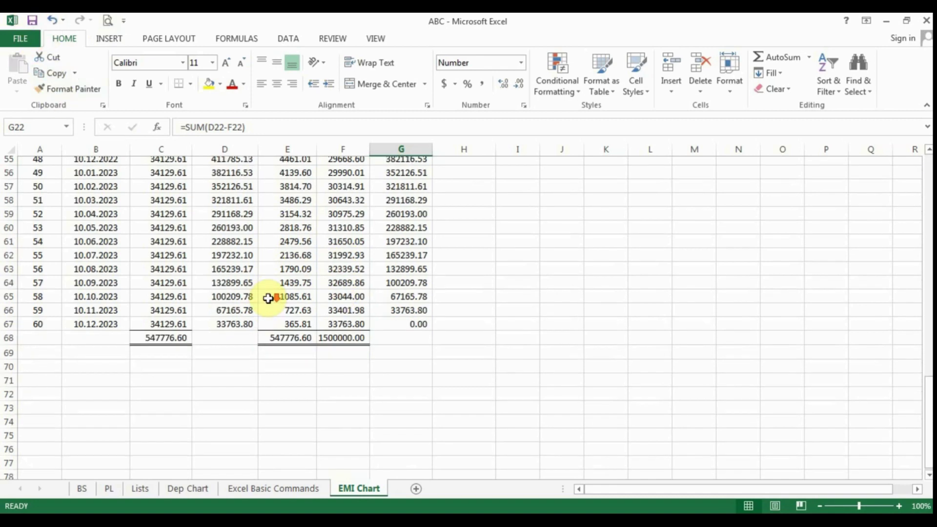
scroll(267, 299, "up", 20)
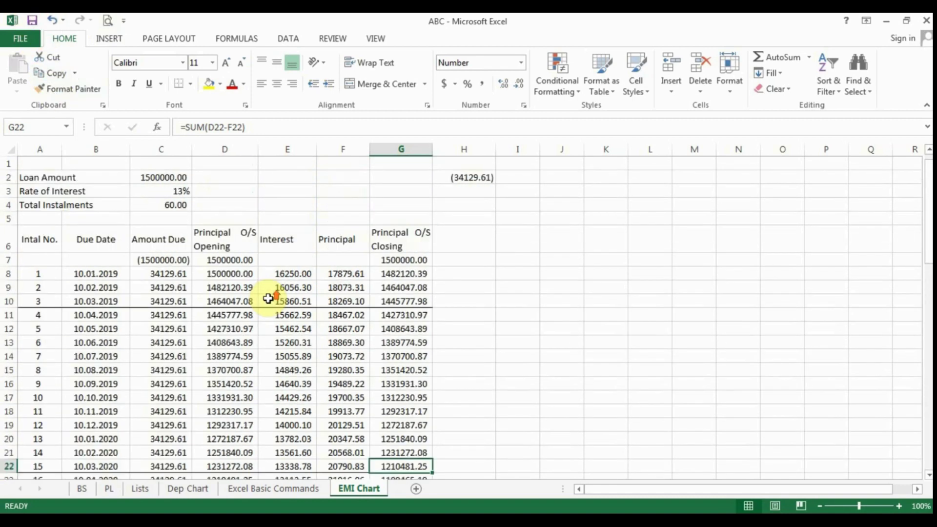